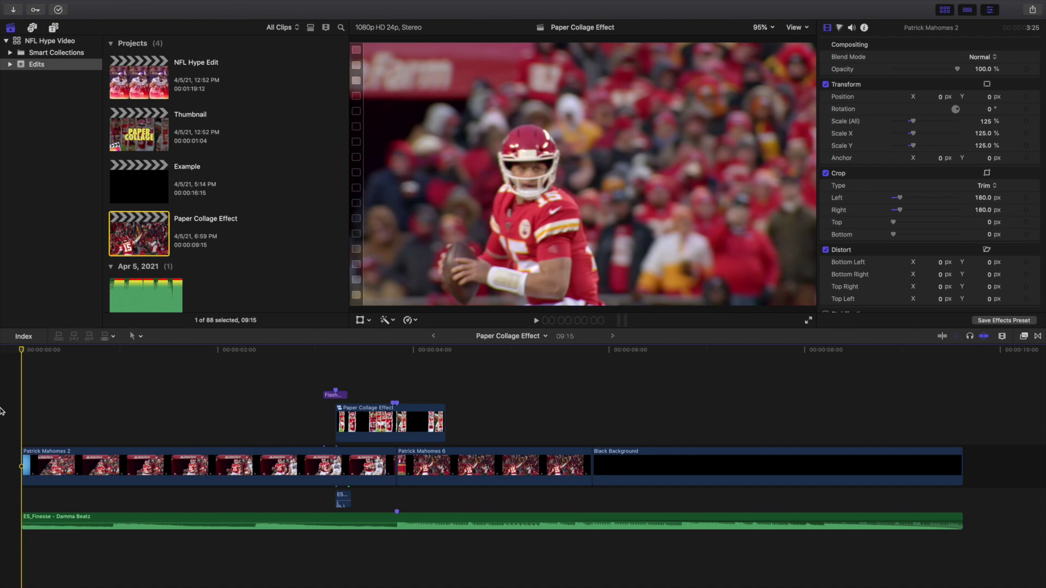
- Play back the finished Paper Collage Effect project repeatedly to review the effect, and return to the project's start
{"action": "key", "text": "space"}
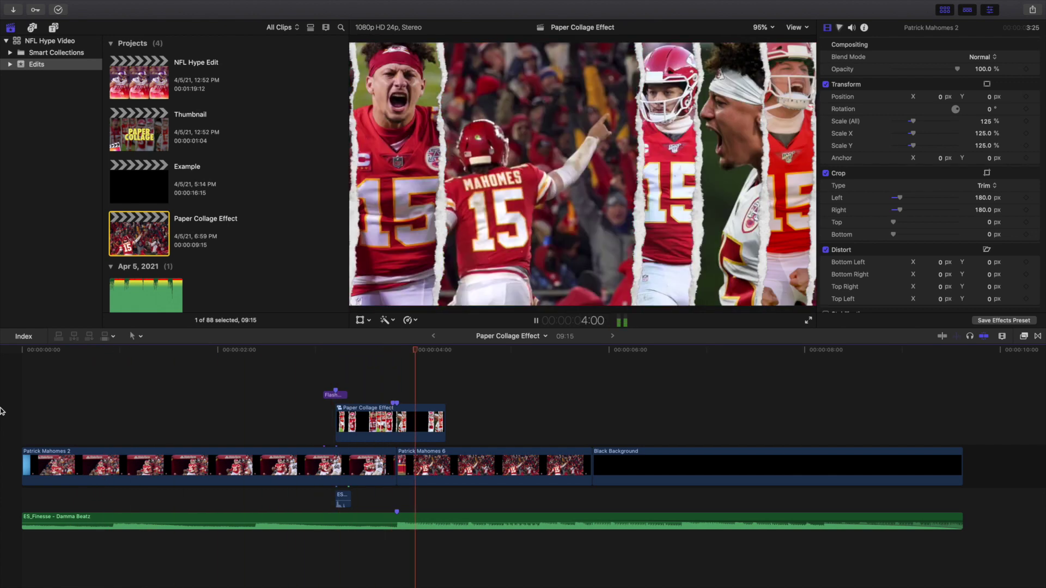
{"action": "key", "text": "space"}
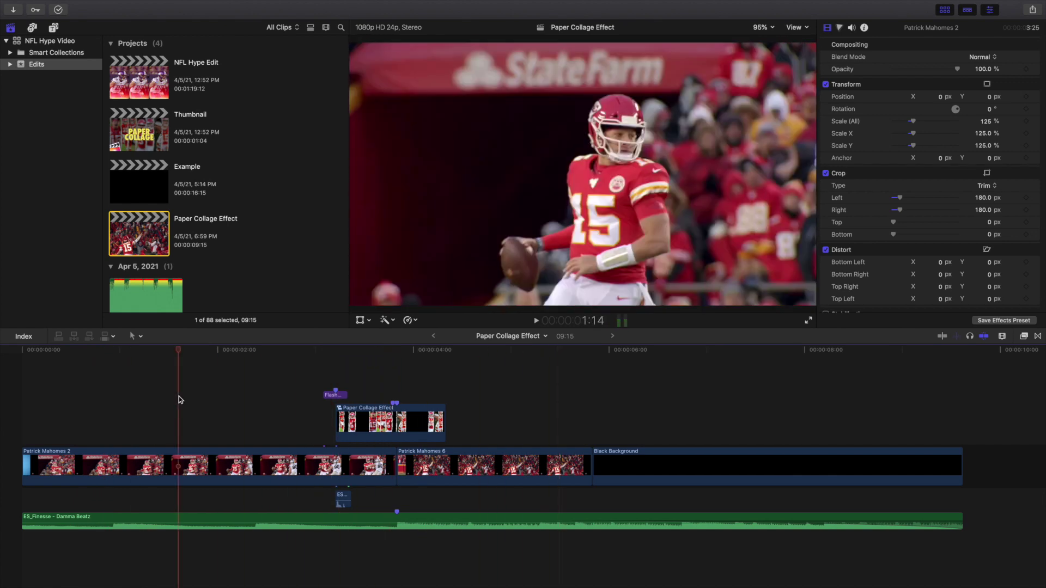
{"action": "key", "text": "space"}
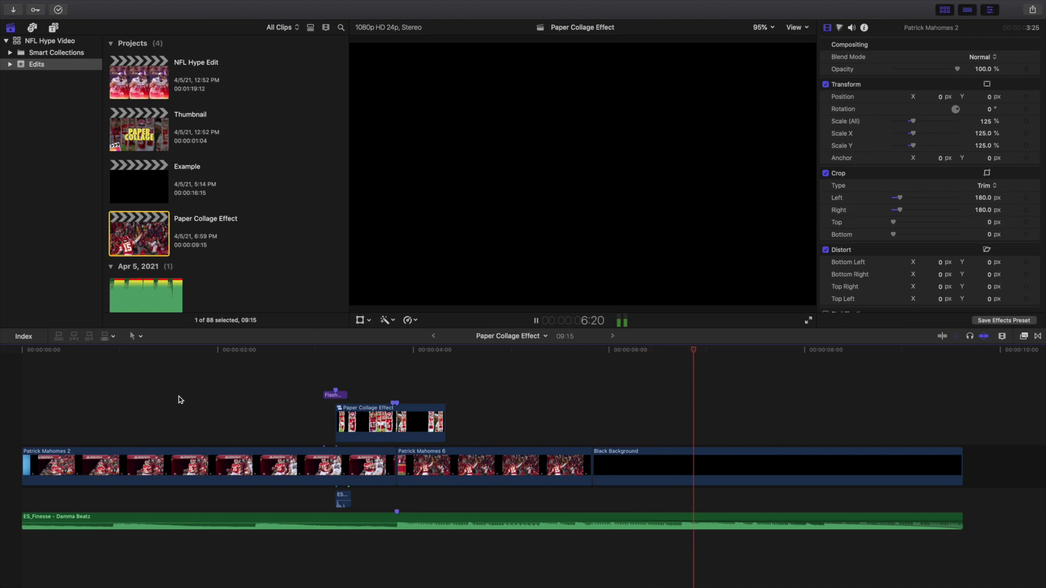
{"action": "left_click", "coordinate": [178, 399]}
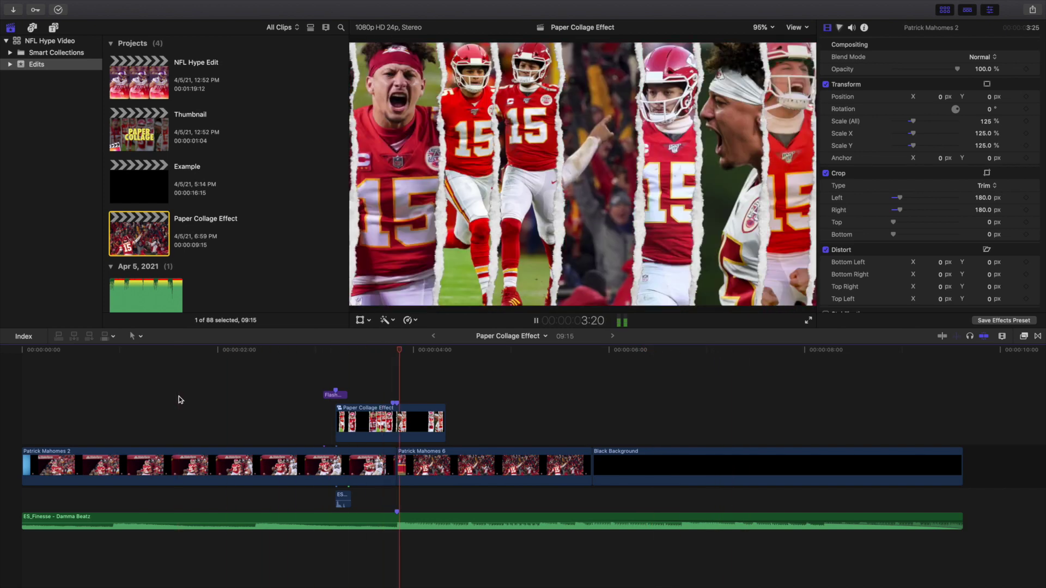
{"action": "key", "text": "space"}
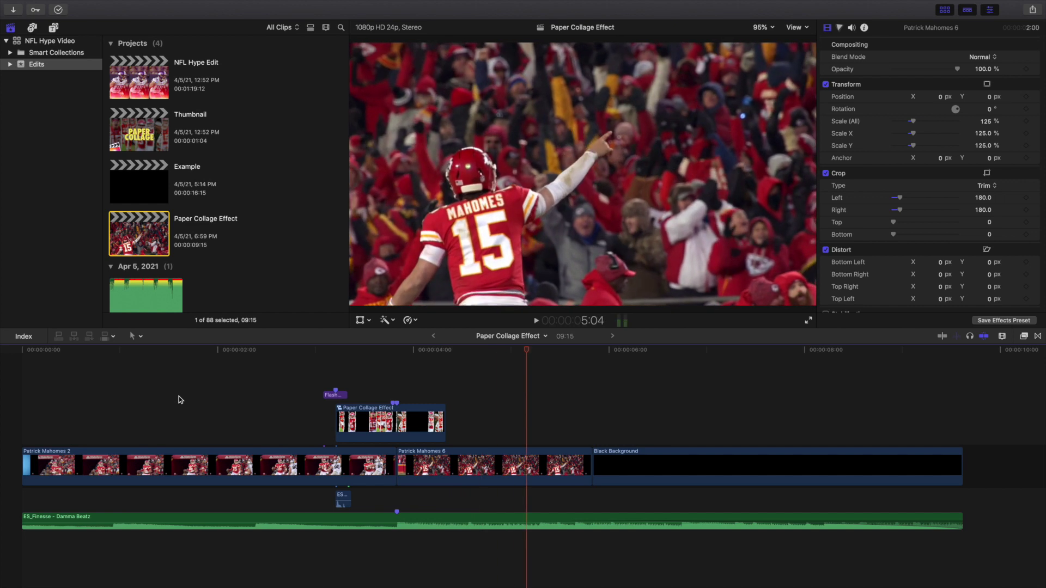
{"action": "left_click", "coordinate": [3, 440]}
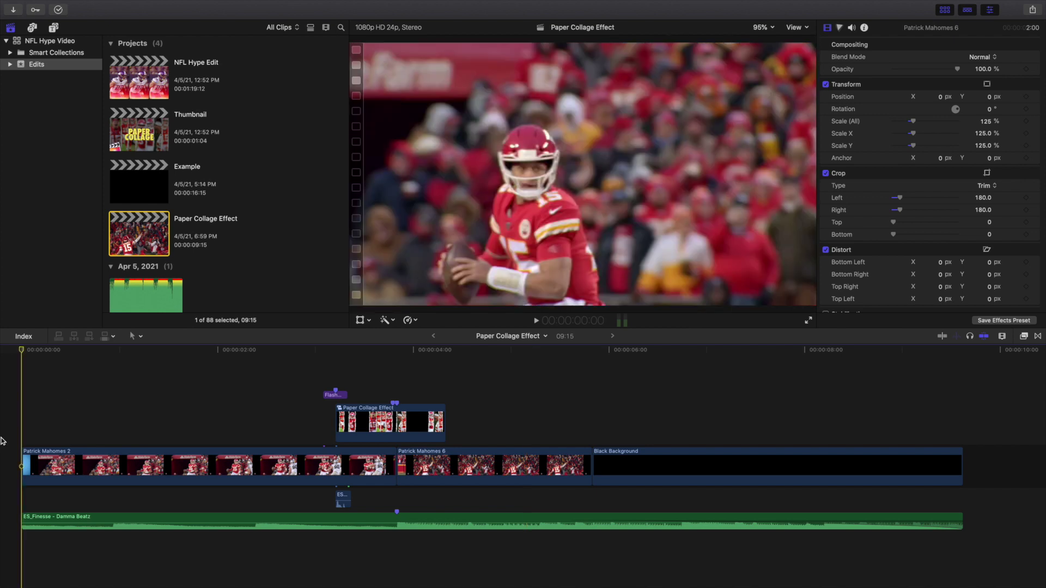
- Open the Example project and show the photo clips after the black background in the timeline
{"action": "double_click", "coordinate": [140, 173]}
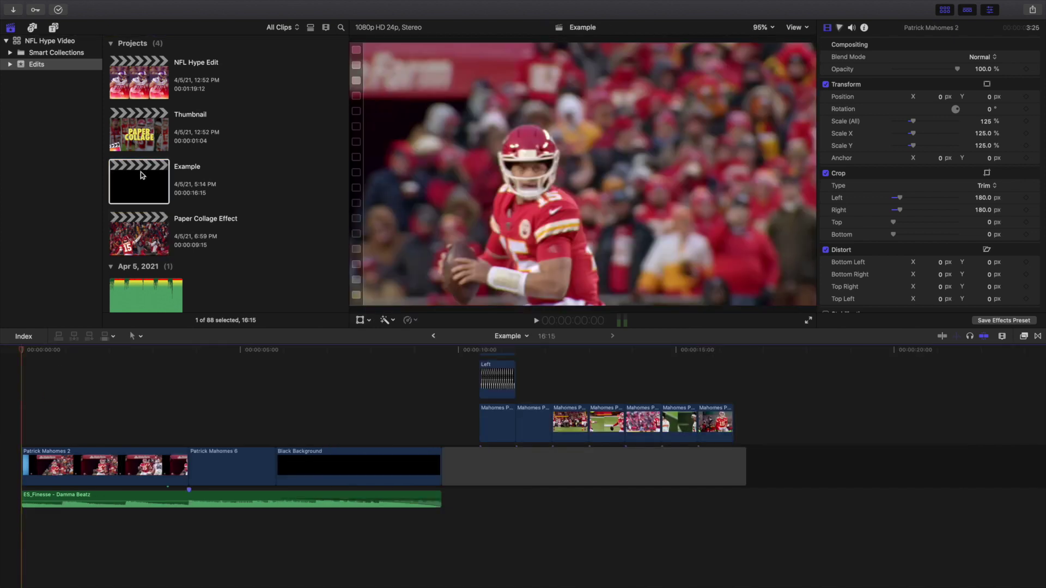
{"action": "scroll", "coordinate": [371, 384], "scroll_direction": "up", "scroll_amount": 3}
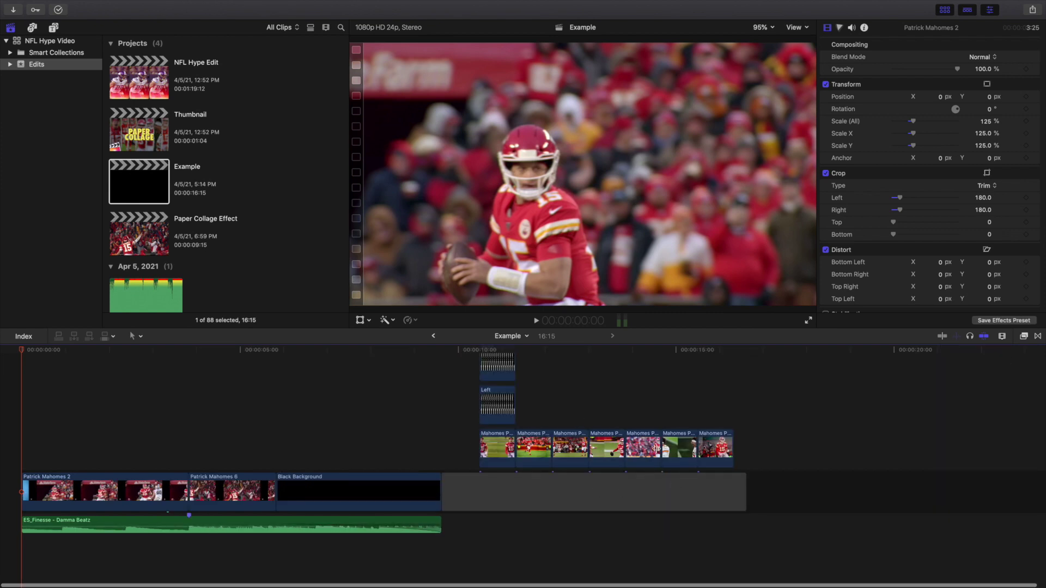
{"action": "key", "text": "super+equal"}
{"action": "scroll", "coordinate": [656, 447], "scroll_direction": "right", "scroll_amount": 10}
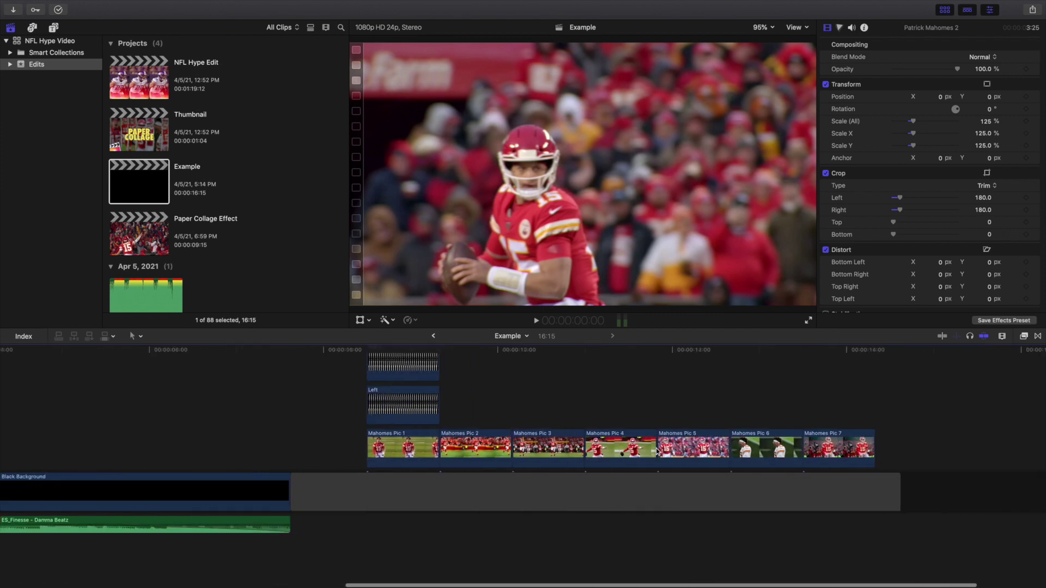
{"action": "key", "text": "super+z"}
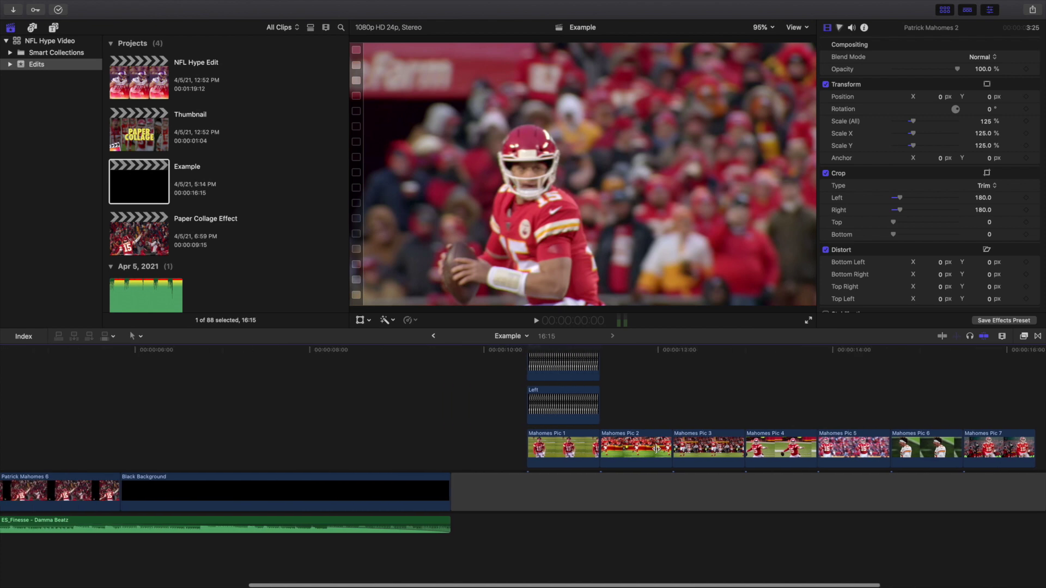
- Examine the black background clip's available commands and the gap clip beneath the row of photos
{"action": "left_click", "coordinate": [217, 491]}
{"action": "right_click", "coordinate": [217, 490]}
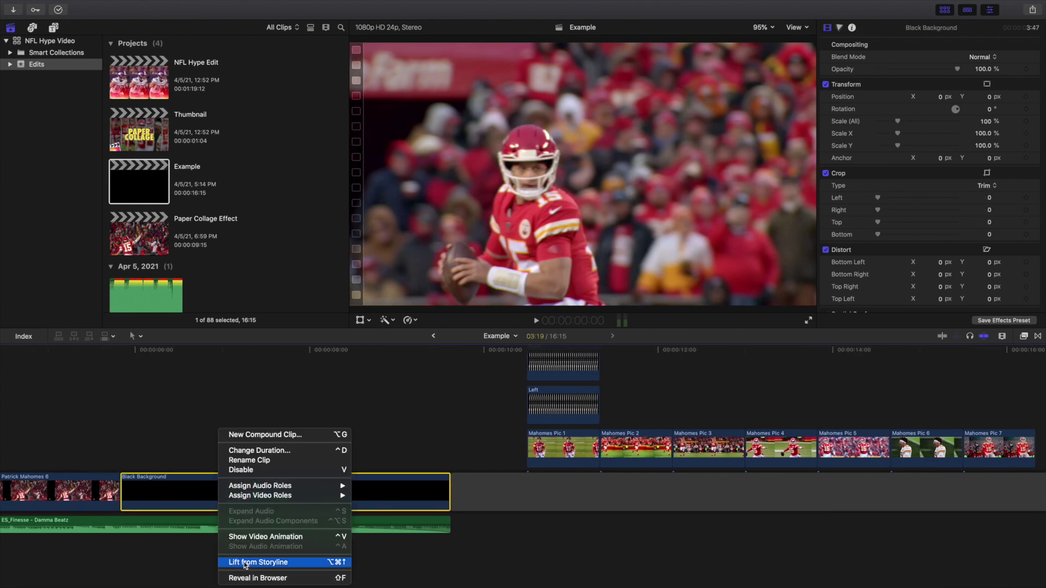
{"action": "left_click", "coordinate": [189, 469]}
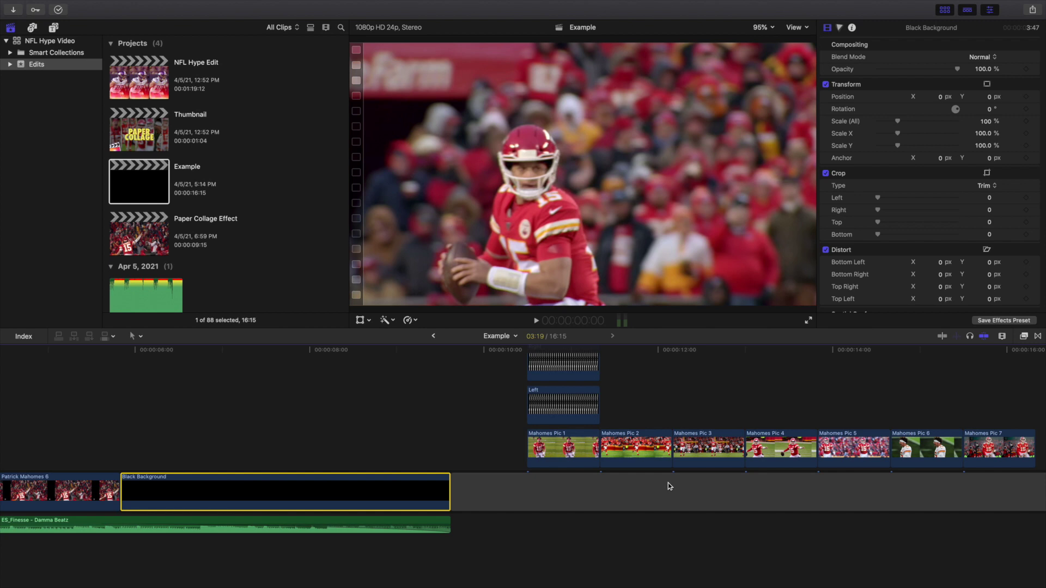
{"action": "scroll", "coordinate": [717, 470], "scroll_direction": "right", "scroll_amount": 3}
{"action": "scroll", "coordinate": [784, 456], "scroll_direction": "left", "scroll_amount": 2}
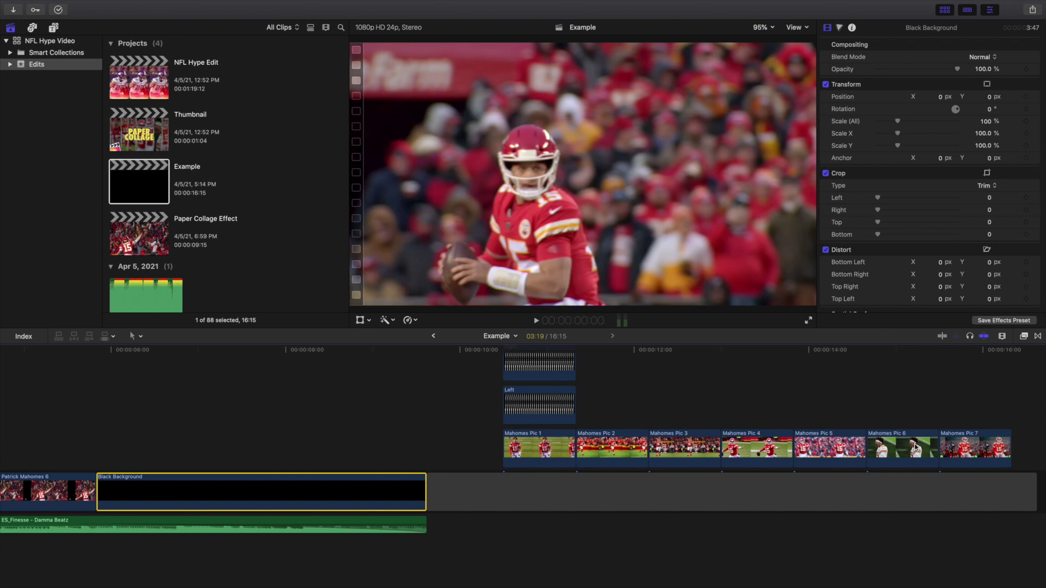
{"action": "left_click", "coordinate": [813, 495]}
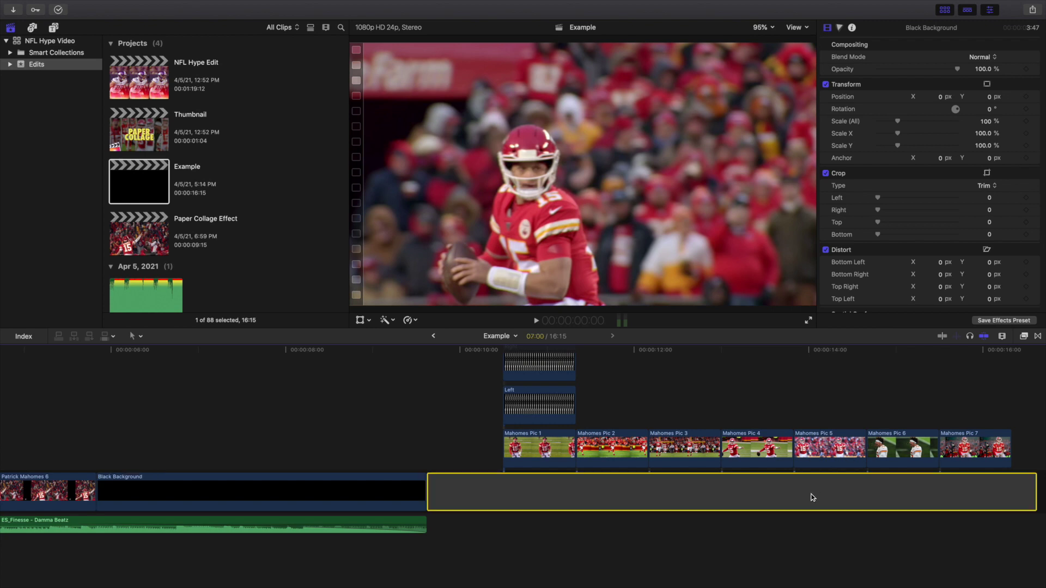
- Preview the individual Mahomes Pic clips in the row above the gap clip
{"action": "left_click", "coordinate": [567, 435]}
{"action": "left_click", "coordinate": [613, 439]}
{"action": "left_click", "coordinate": [673, 442]}
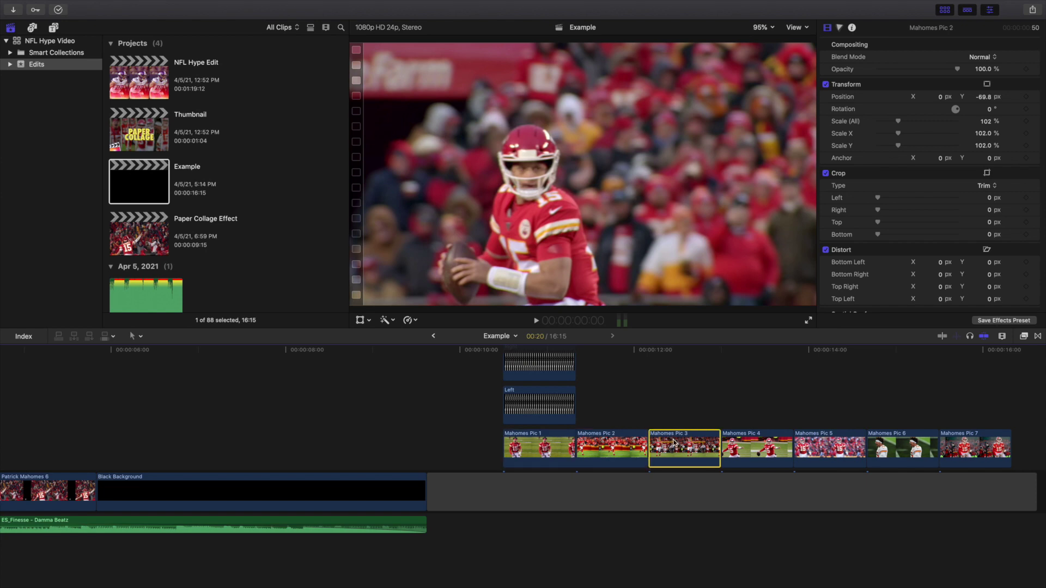
{"action": "left_click", "coordinate": [679, 421]}
{"action": "left_click", "coordinate": [619, 417]}
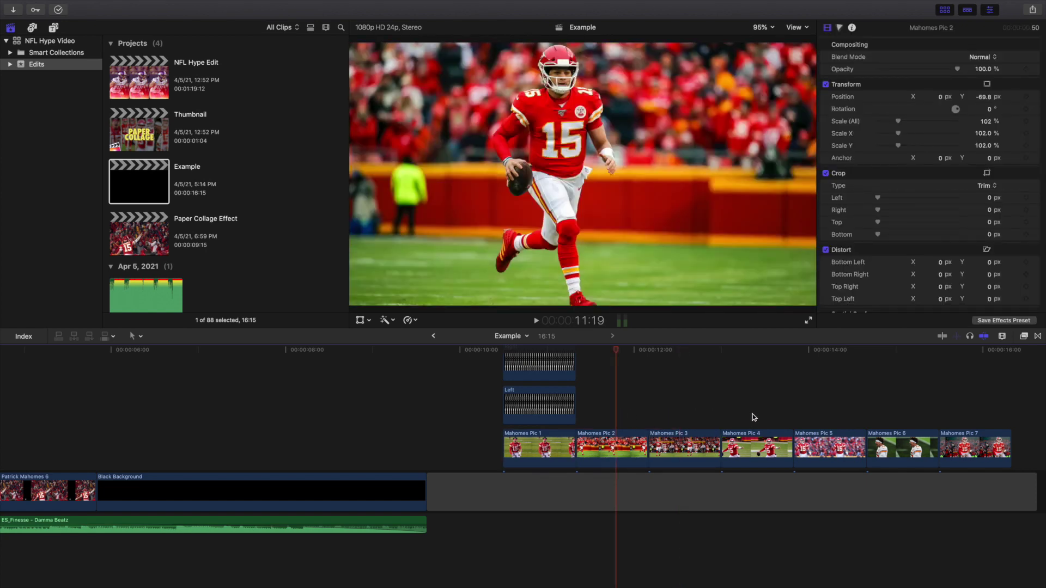
{"action": "left_click", "coordinate": [752, 416]}
{"action": "left_click", "coordinate": [819, 418]}
{"action": "left_click", "coordinate": [824, 435]}
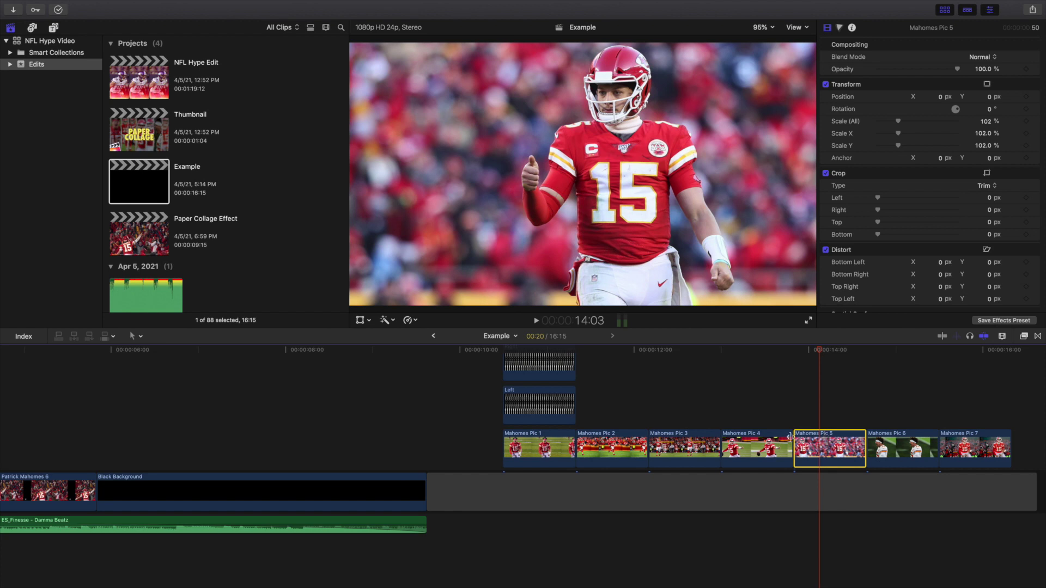
- Examine the Right and Left torn paper edge clips above Mahomes Pic 1, comparing their transform positions and scales
{"action": "scroll", "coordinate": [545, 381], "scroll_direction": "up", "scroll_amount": 2}
{"action": "left_click", "coordinate": [528, 370]}
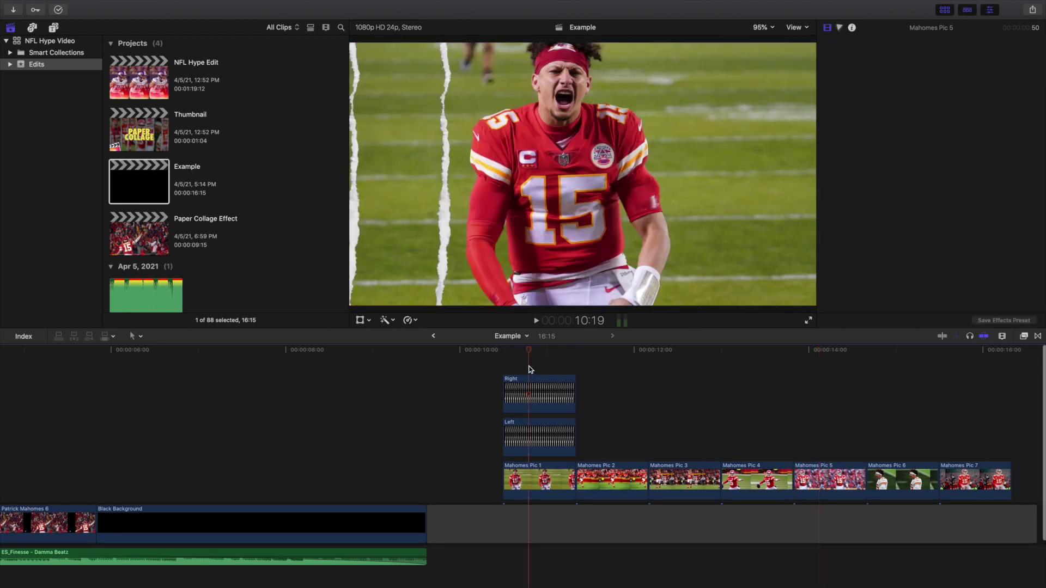
{"action": "scroll", "coordinate": [554, 389], "scroll_direction": "left", "scroll_amount": 5}
{"action": "scroll", "coordinate": [554, 389], "scroll_direction": "left", "scroll_amount": 1}
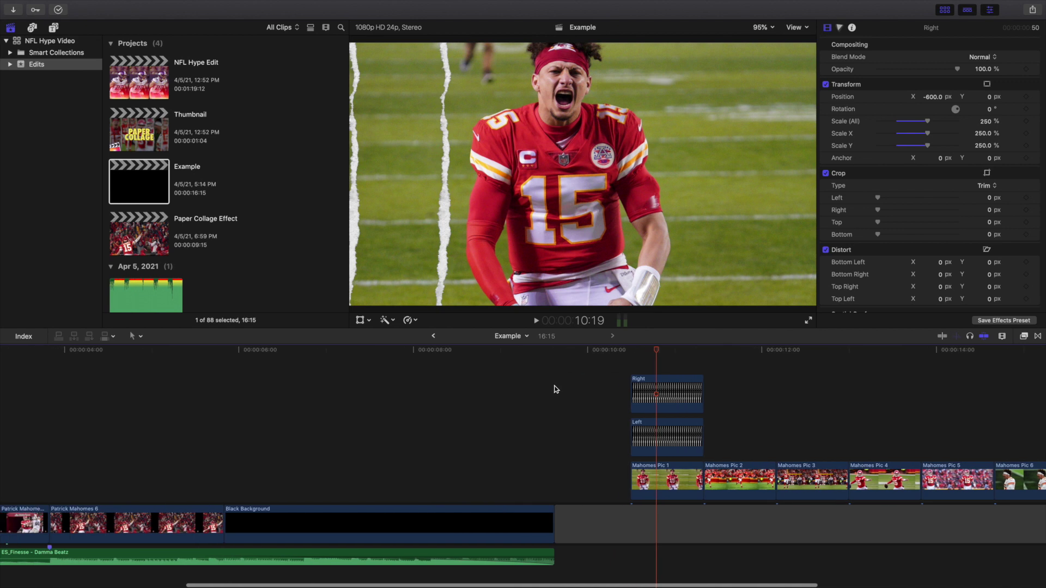
{"action": "left_click", "coordinate": [647, 395]}
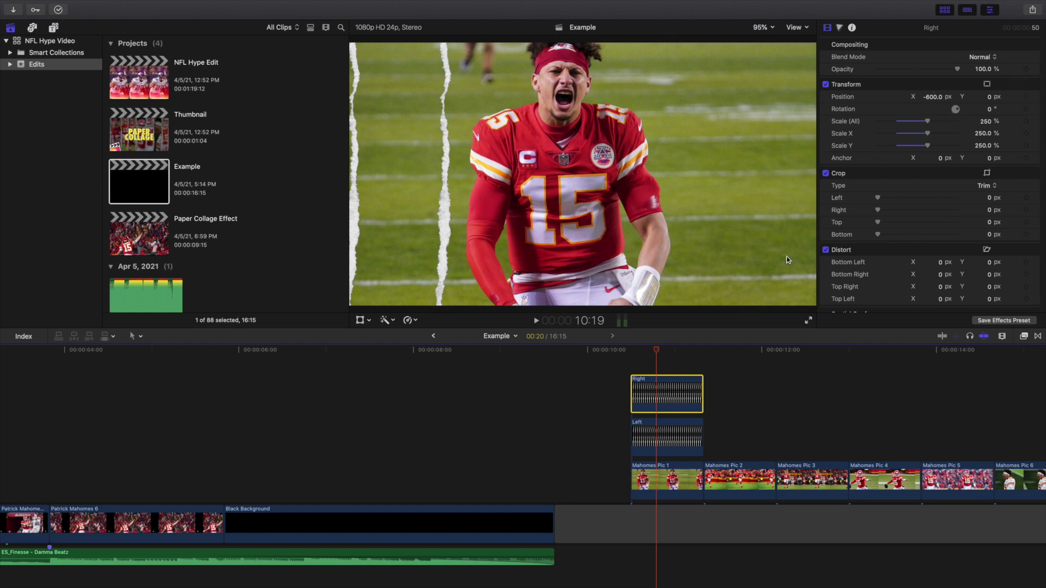
{"action": "left_click", "coordinate": [662, 425]}
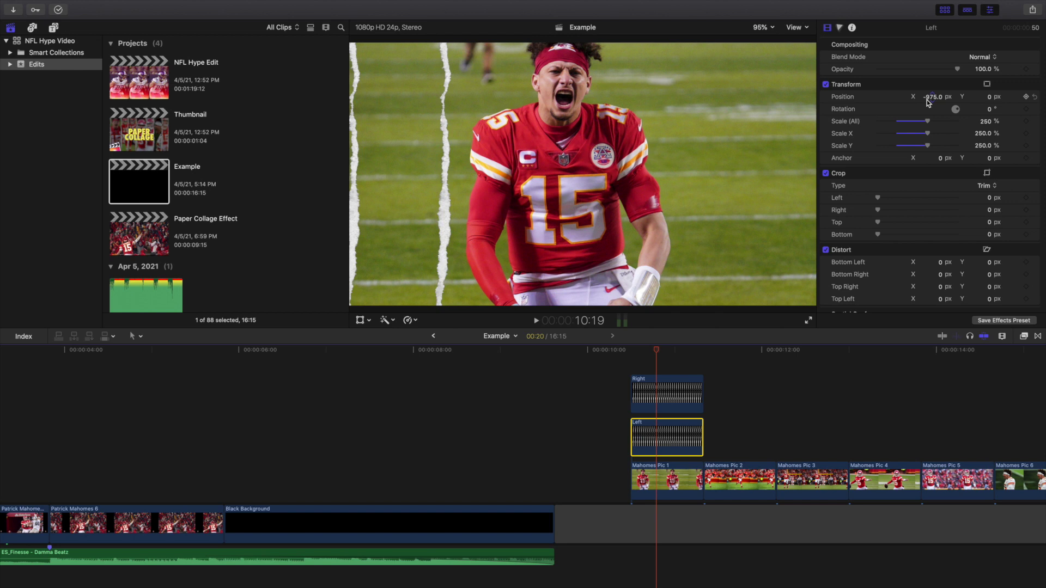
{"action": "left_click", "coordinate": [682, 390]}
{"action": "left_click", "coordinate": [667, 439]}
{"action": "scroll", "coordinate": [671, 408], "scroll_direction": "right", "scroll_amount": 3}
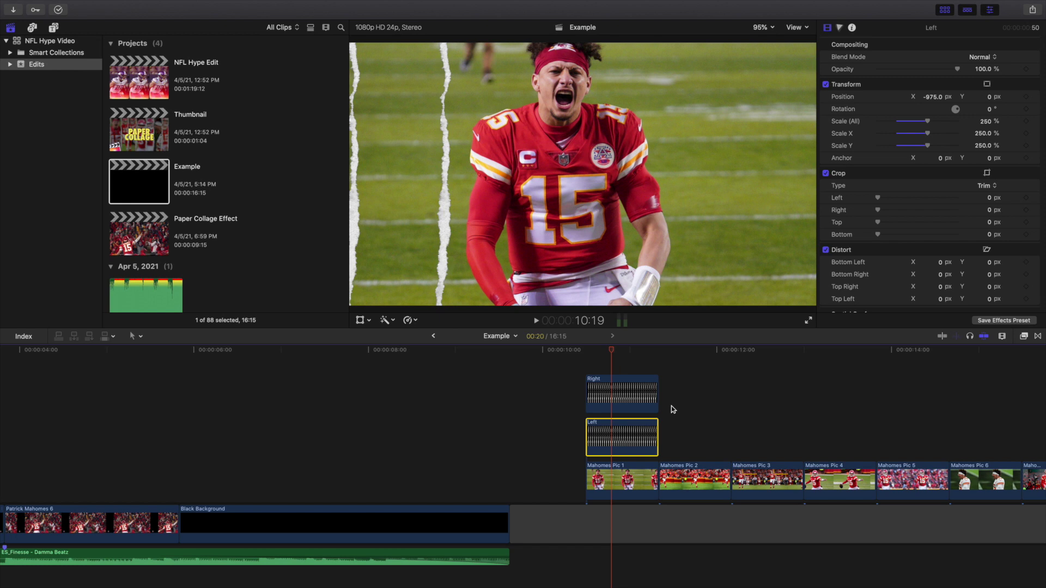
{"action": "left_click", "coordinate": [606, 404]}
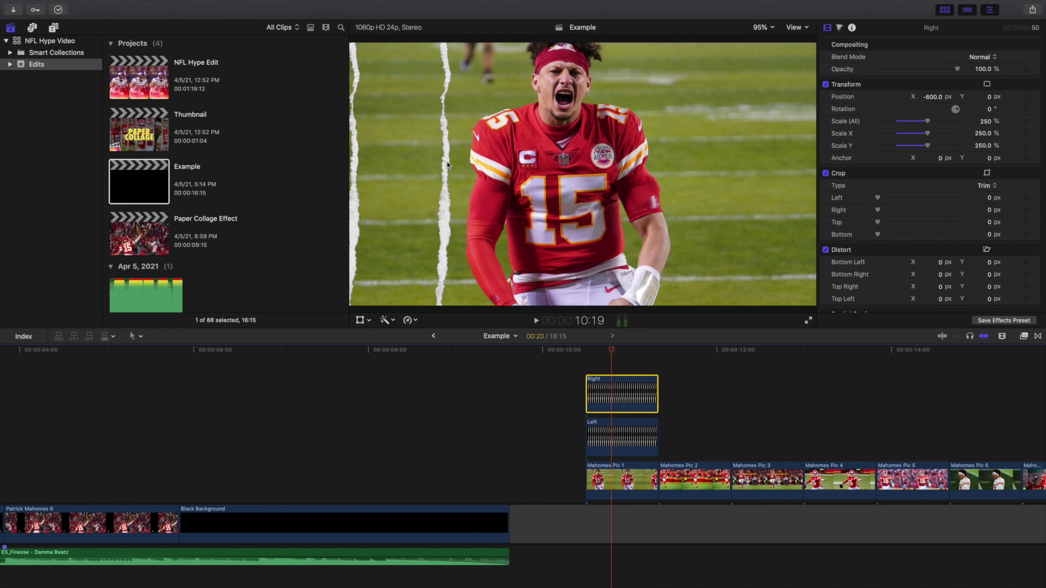
- Set the X position of Mahomes Pic 1 to -664.2 px so the player sits between the torn paper edges
{"action": "left_click", "coordinate": [640, 482]}
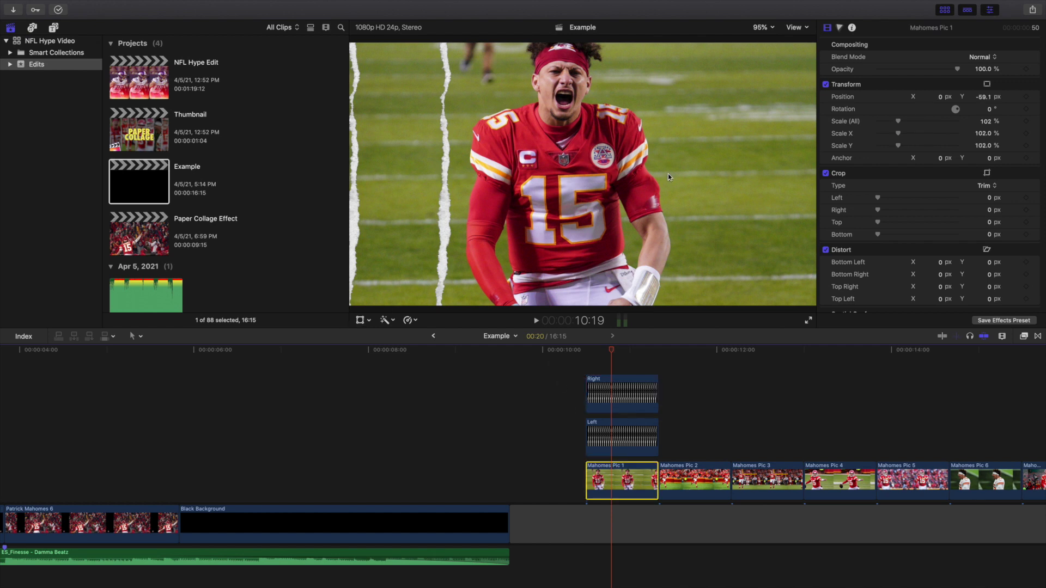
{"action": "left_click_drag", "start_coordinate": [943, 99], "coordinate": [938, 97]}
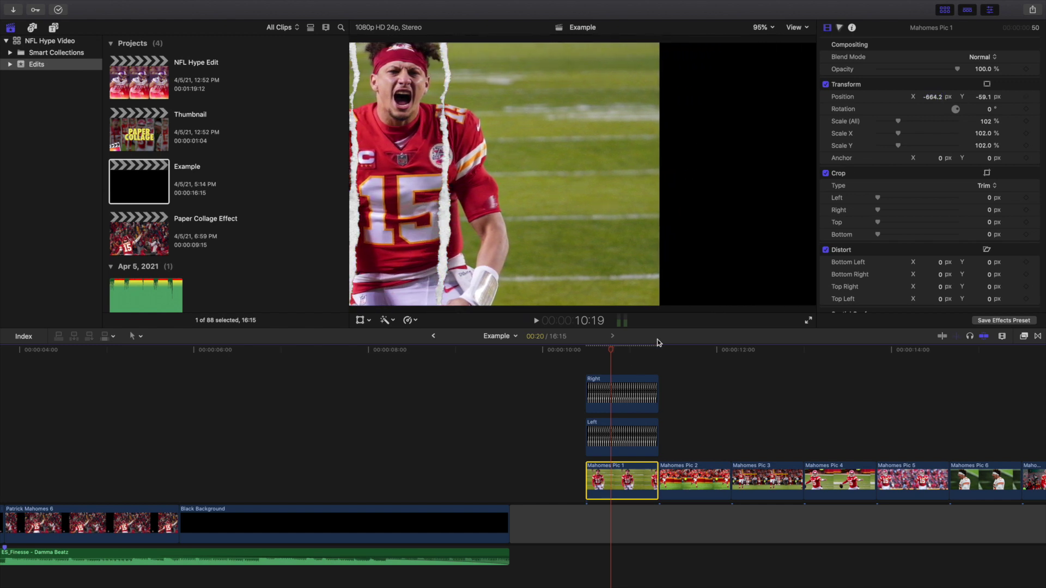
- Copy the Right and Left paper edge clips and paste them above Mahomes Pic 2 at its start
{"action": "scroll", "coordinate": [661, 423], "scroll_direction": "right", "scroll_amount": 3}
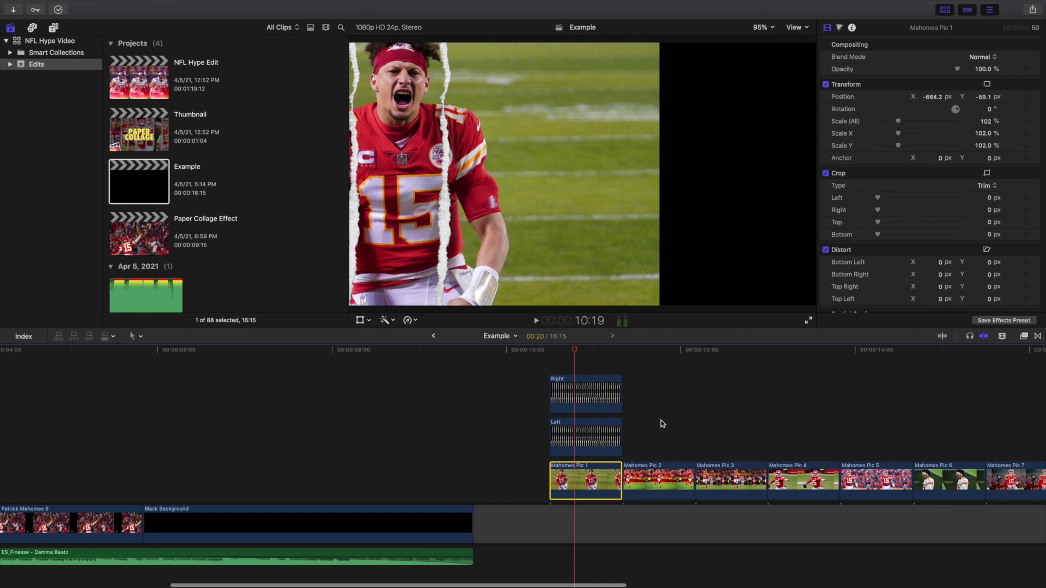
{"action": "left_click_drag", "start_coordinate": [592, 365], "coordinate": [603, 446]}
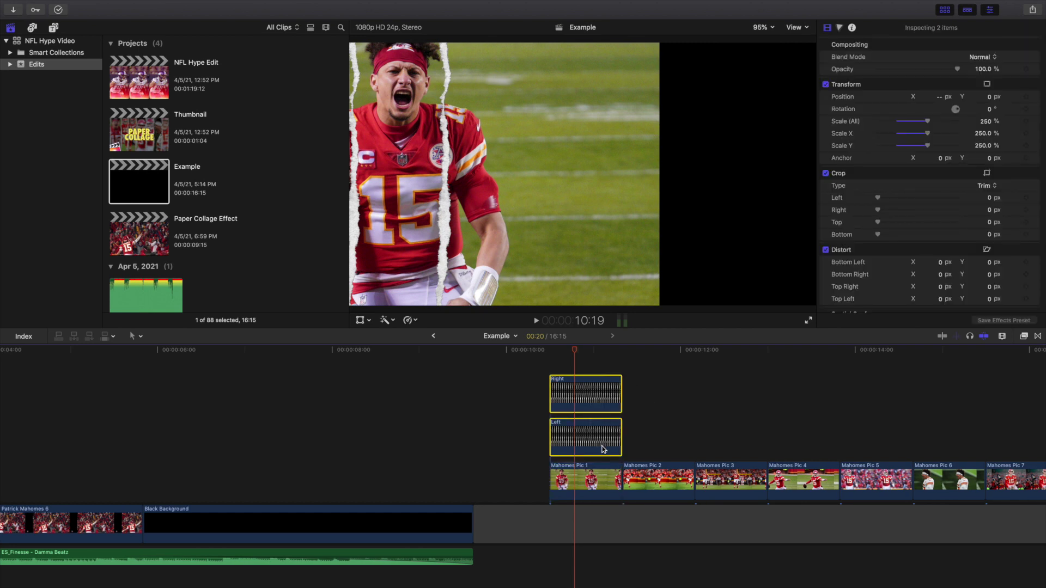
{"action": "left_click", "coordinate": [623, 366]}
{"action": "key", "text": "super+v"}
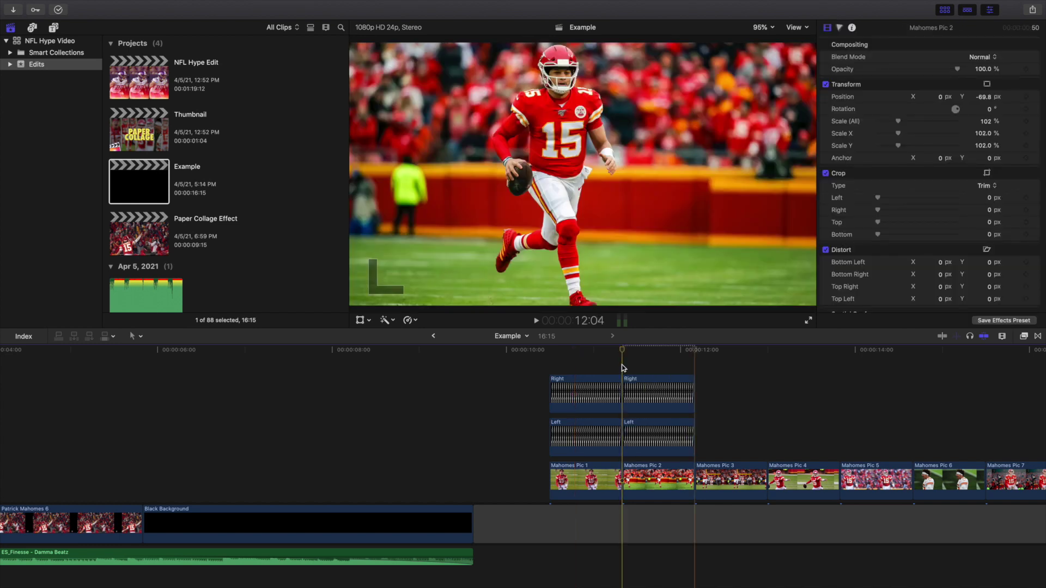
- Set the X position of the Left edge clip above Mahomes Pic 2 to -294.3 px and compare its alignment with the preceding photo
{"action": "left_click", "coordinate": [639, 366]}
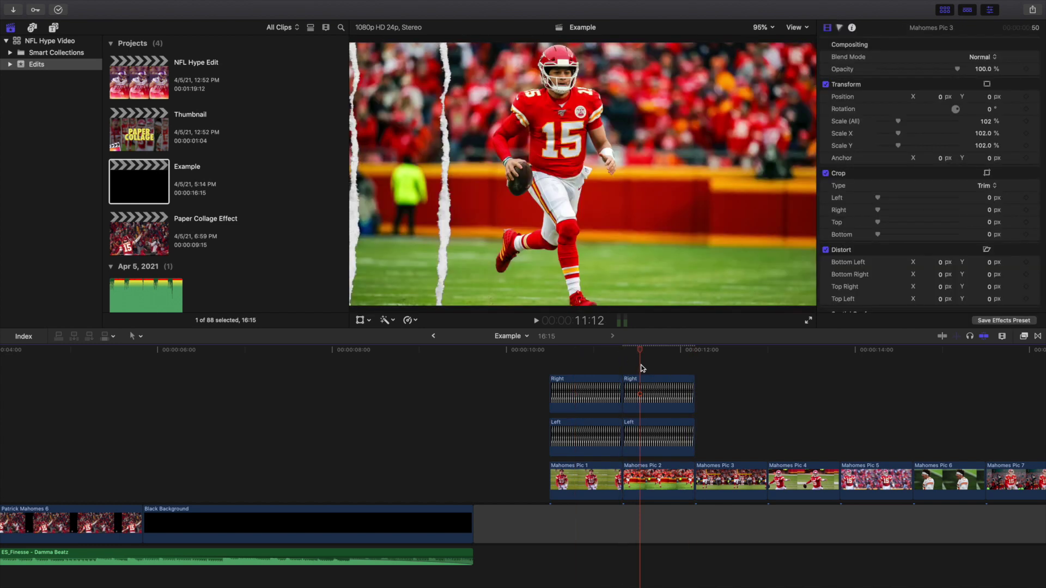
{"action": "left_click", "coordinate": [645, 438]}
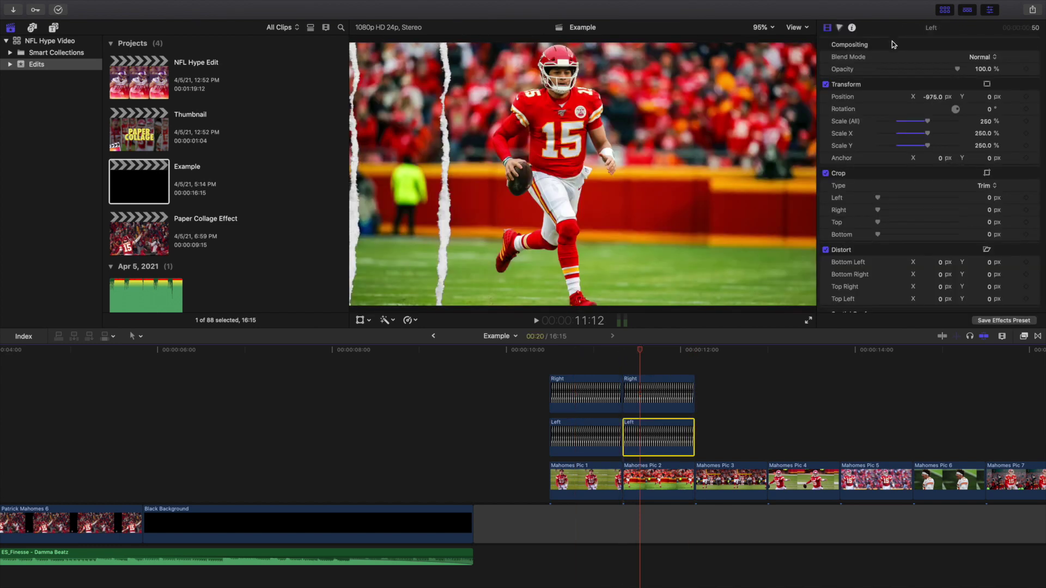
{"action": "left_click_drag", "start_coordinate": [932, 96], "coordinate": [937, 96]}
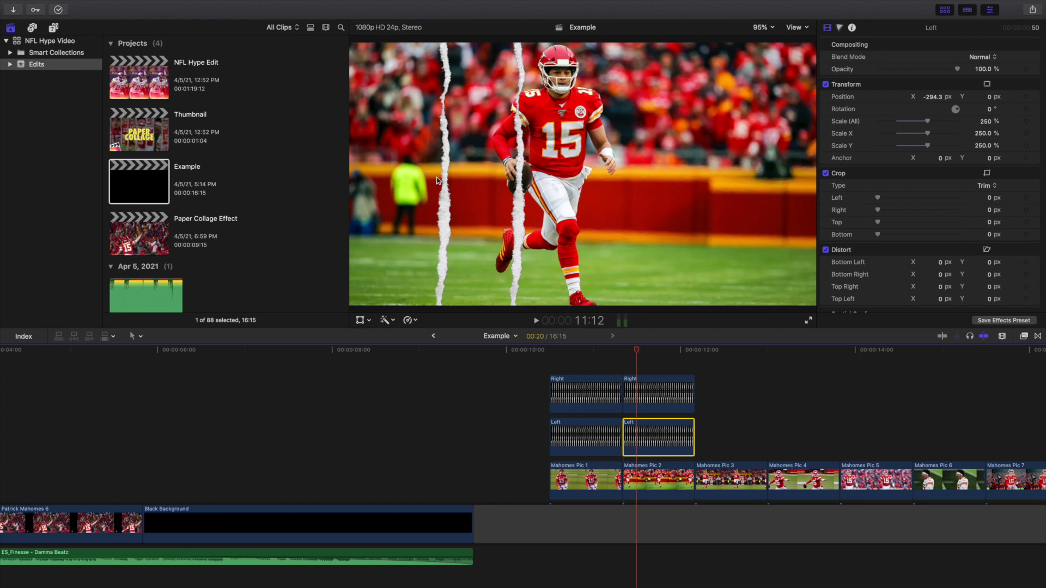
{"action": "left_click", "coordinate": [623, 366]}
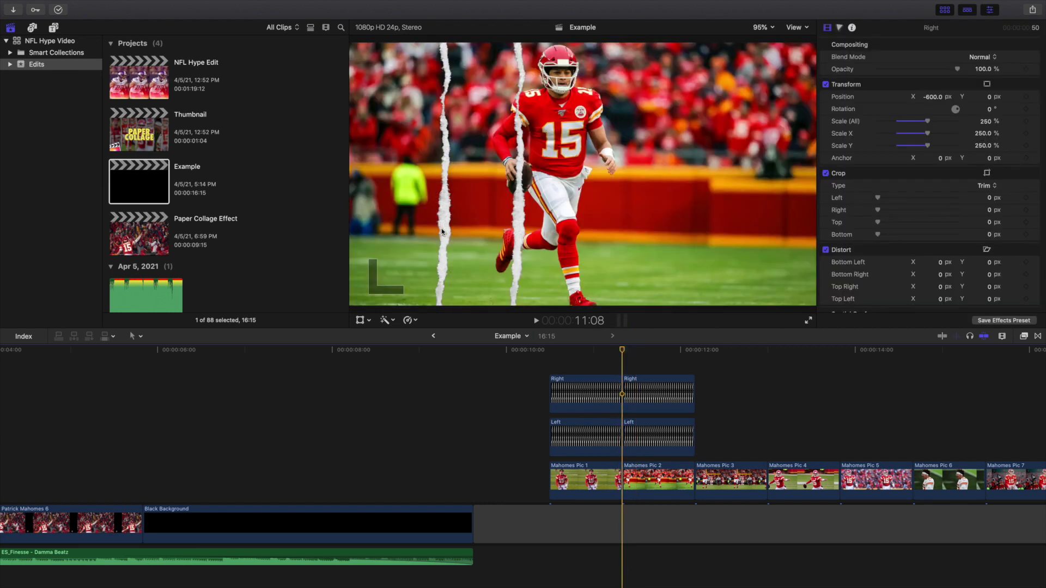
{"action": "key", "text": "Left"}
{"action": "key", "text": "Right"}
{"action": "key", "text": "Left"}
{"action": "key", "text": "Right"}
- Set the X position of Mahomes Pic 2 to -343.3 px so the player sits between the torn paper edges
{"action": "left_click", "coordinate": [645, 376]}
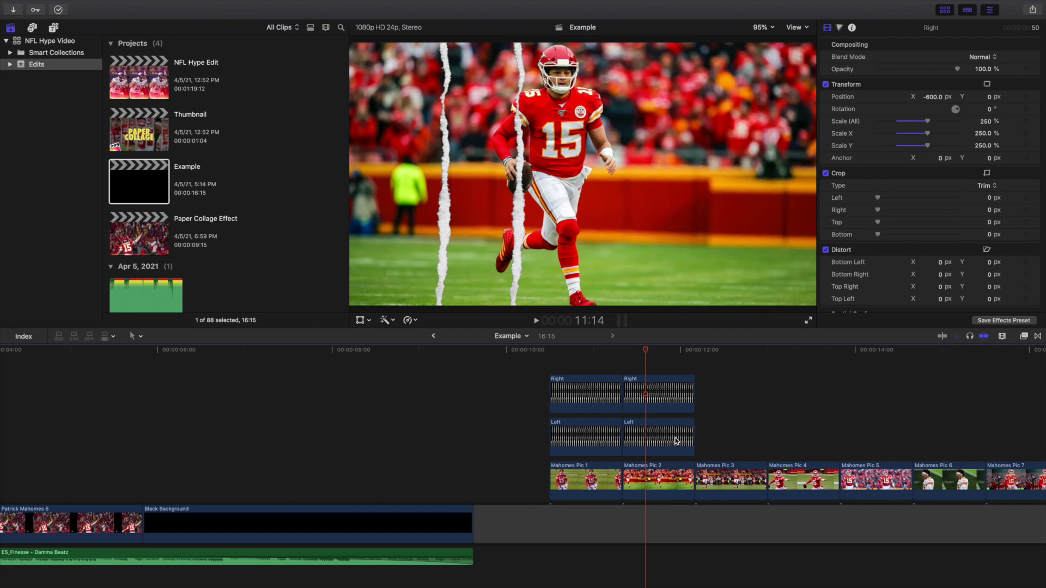
{"action": "left_click", "coordinate": [653, 435]}
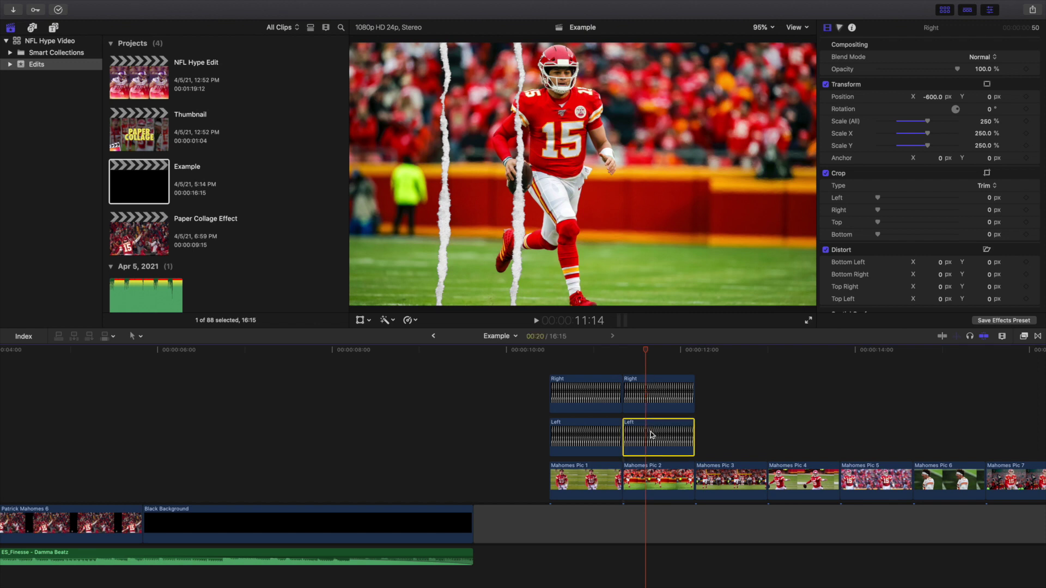
{"action": "left_click", "coordinate": [667, 473]}
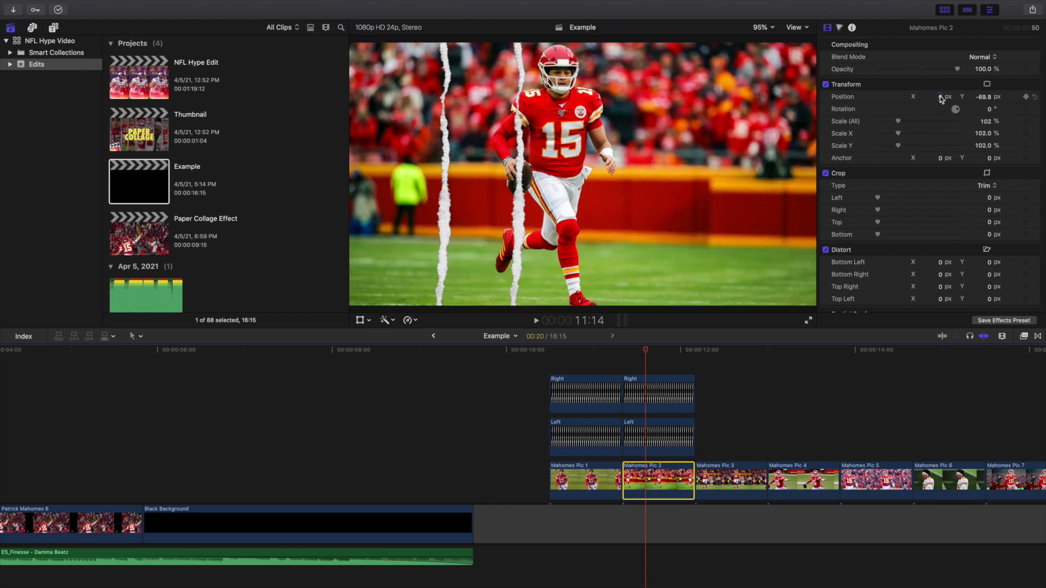
{"action": "left_click_drag", "start_coordinate": [941, 97], "coordinate": [819, 97]}
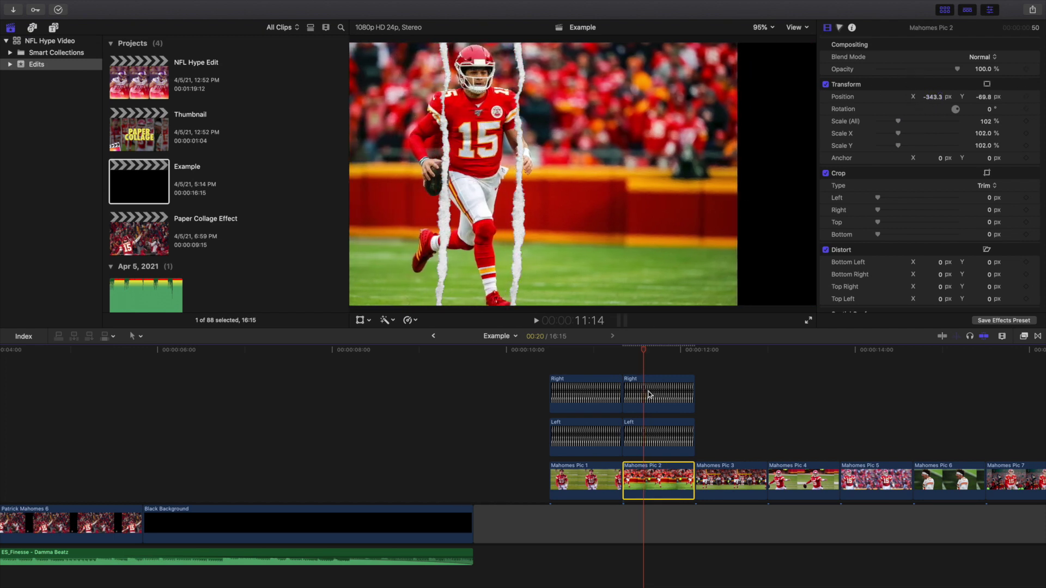
- Shift the Left edge clip above Mahomes Pic 2 slightly left to narrow the gap around the player
{"action": "left_click", "coordinate": [657, 426]}
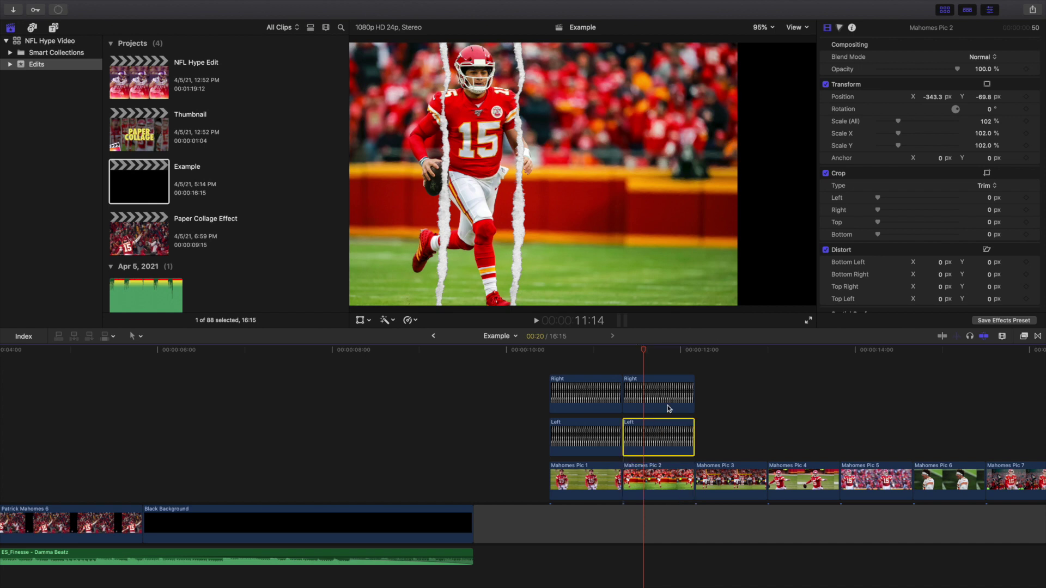
{"action": "left_click", "coordinate": [932, 97]}
{"action": "left_click_drag", "start_coordinate": [932, 99], "coordinate": [905, 100]}
- Copy the Right and Left paper edge clips above Mahomes Pic 2 and paste them above Mahomes Pic 3 at its start
{"action": "scroll", "coordinate": [804, 406], "scroll_direction": "right", "scroll_amount": 2}
{"action": "left_click_drag", "start_coordinate": [634, 364], "coordinate": [648, 441]}
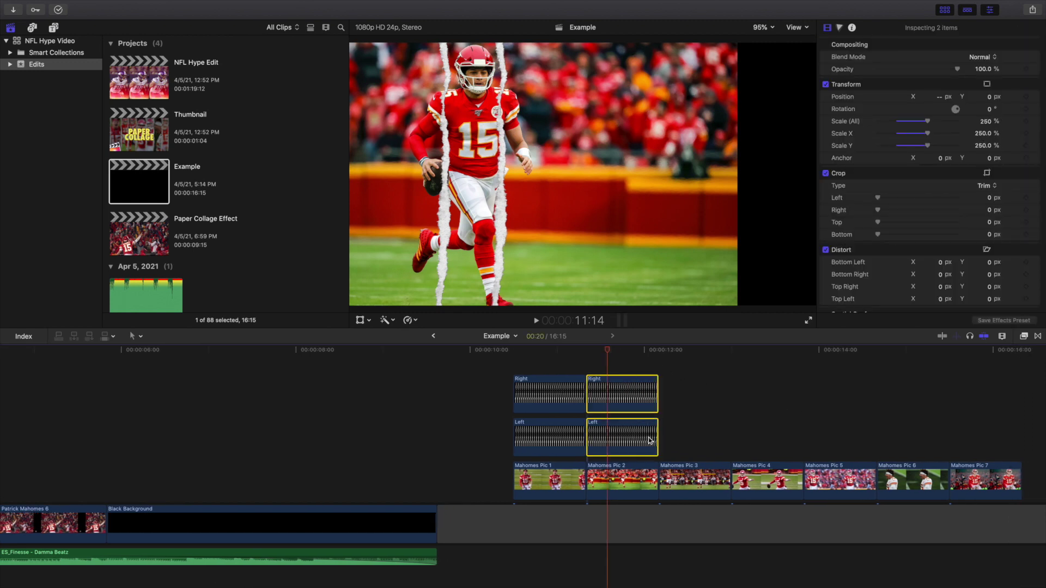
{"action": "key", "text": "super+c"}
{"action": "left_click", "coordinate": [659, 365]}
{"action": "key", "text": "super+v"}
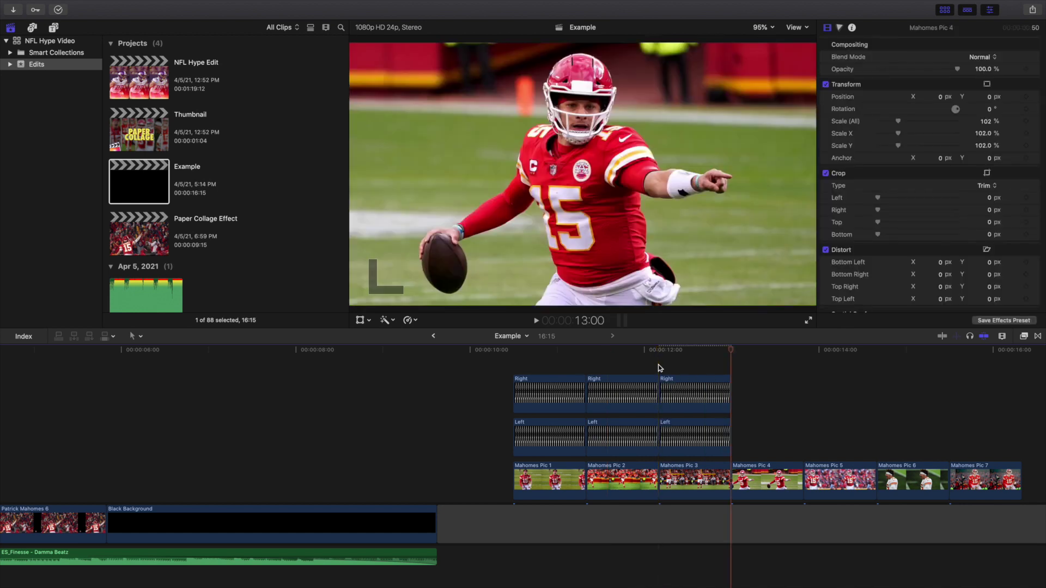
- Move the Right edge clip above Mahomes Pic 3 to the far side of the Left edge and shift the photo left between them
{"action": "left_click", "coordinate": [670, 364]}
{"action": "left_click", "coordinate": [675, 389]}
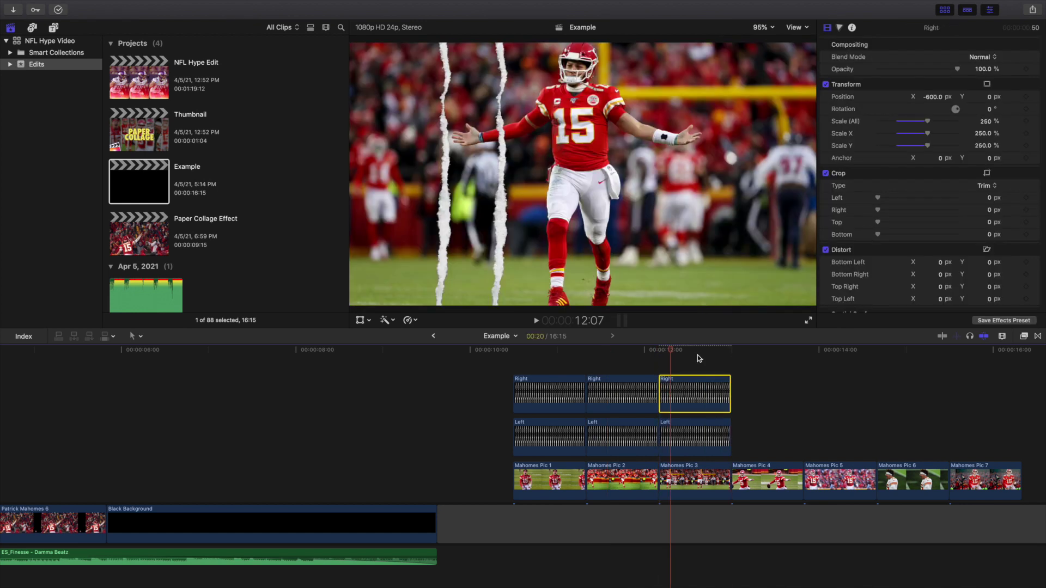
{"action": "mouse_move", "coordinate": [932, 97]}
{"action": "left_mouse_down"}
{"action": "mouse_move", "coordinate": [975, 97]}
{"action": "mouse_move", "coordinate": [938, 97]}
{"action": "left_mouse_up"}
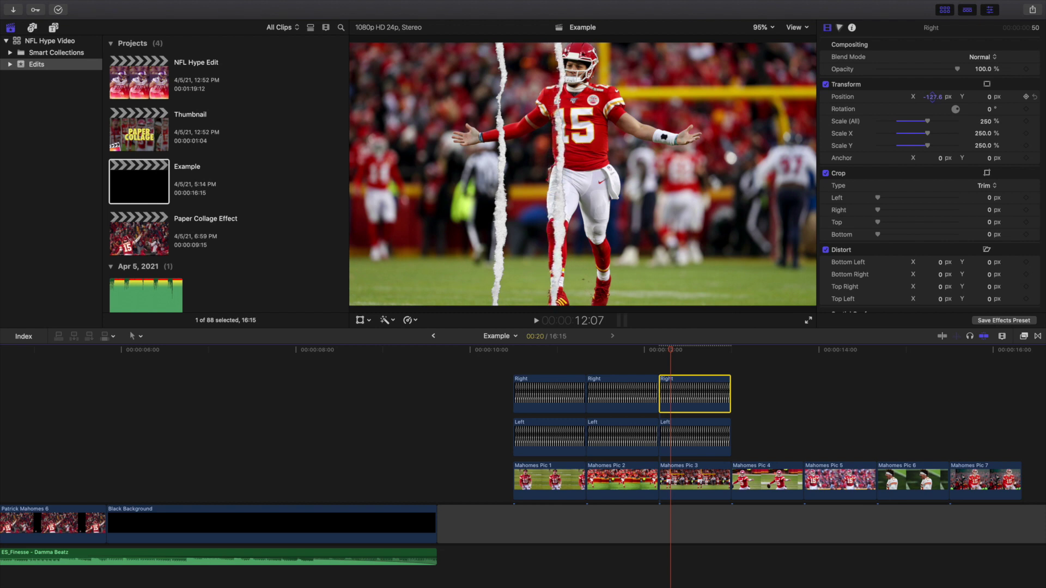
{"action": "left_click", "coordinate": [696, 473]}
{"action": "mouse_move", "coordinate": [940, 98]}
{"action": "left_mouse_down"}
{"action": "mouse_move", "coordinate": [930, 112]}
{"action": "mouse_move", "coordinate": [933, 97]}
{"action": "left_mouse_up"}
{"action": "left_click", "coordinate": [682, 396]}
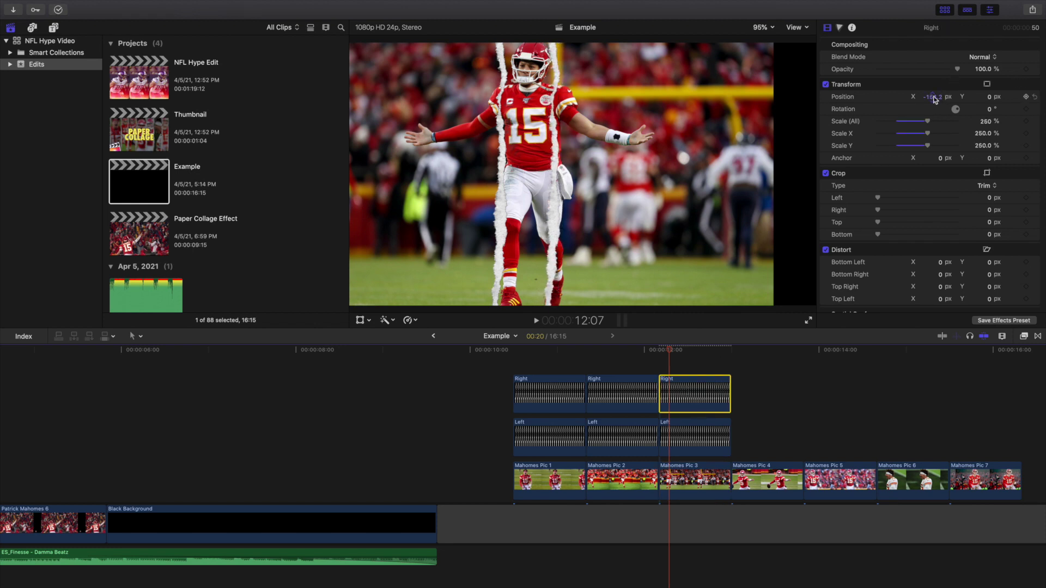
- Copy the Right and Left paper edge clips above Mahomes Pic 3 and paste them above Mahomes Pic 4 at its start
{"action": "scroll", "coordinate": [741, 439], "scroll_direction": "right", "scroll_amount": 2}
{"action": "left_click", "coordinate": [684, 439], "text": "super"}
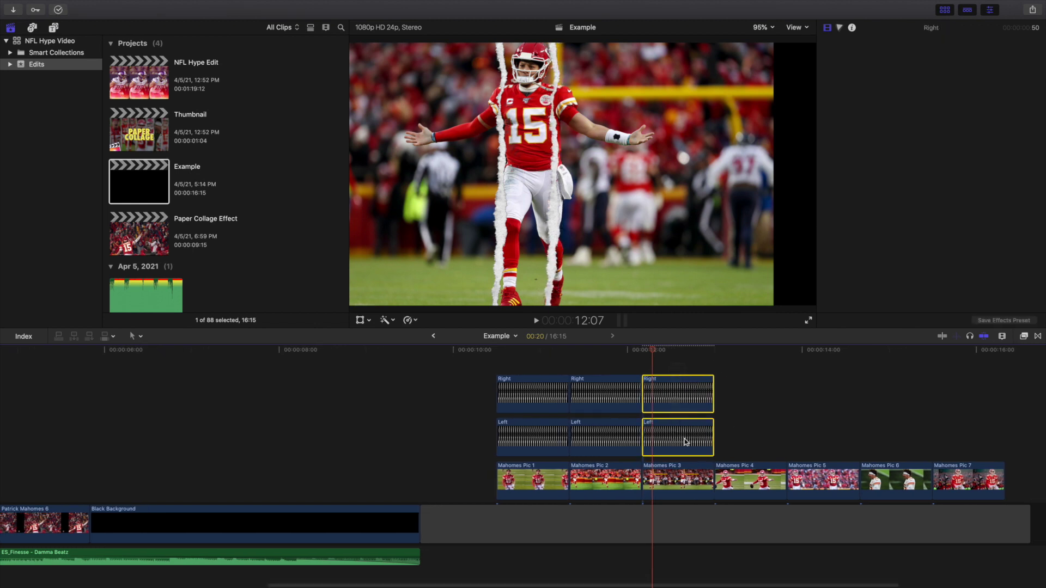
{"action": "left_click", "coordinate": [713, 364]}
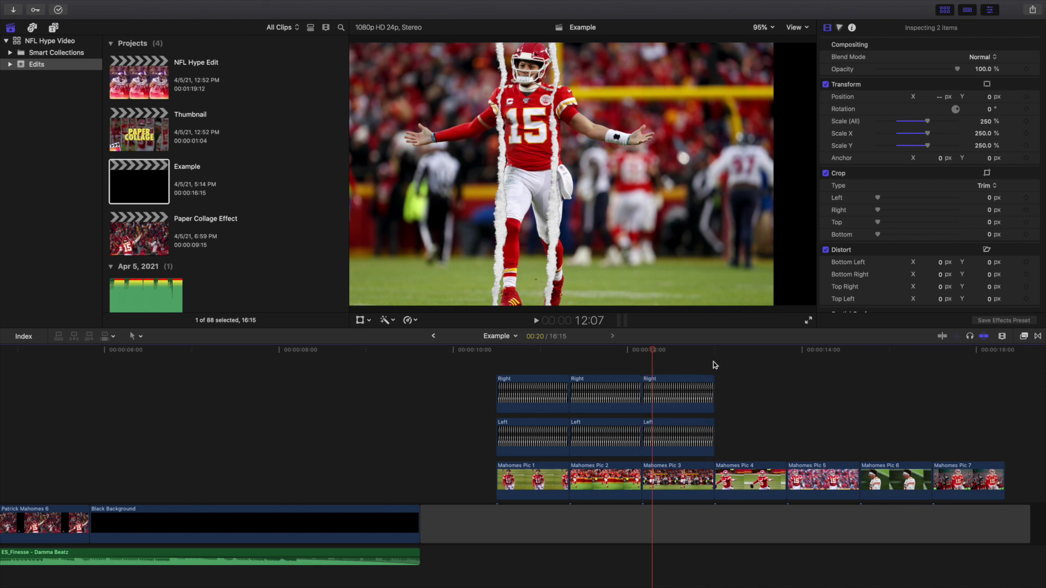
{"action": "key", "text": "super+v"}
- Set the X position of the Left edge clip above Mahomes Pic 4 to 92.3 px so the edges frame the player
{"action": "left_click", "coordinate": [723, 362]}
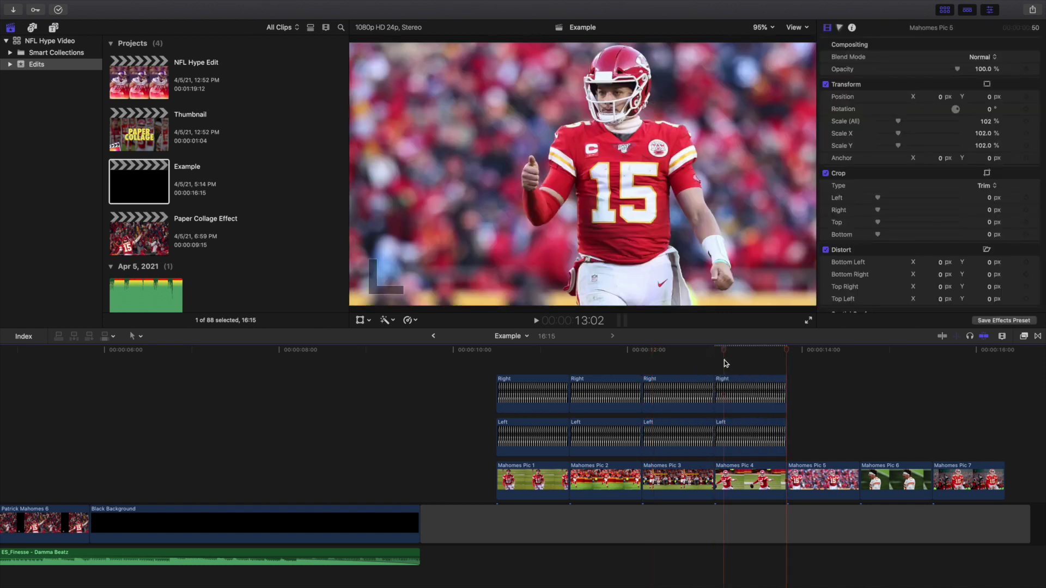
{"action": "left_click", "coordinate": [729, 433]}
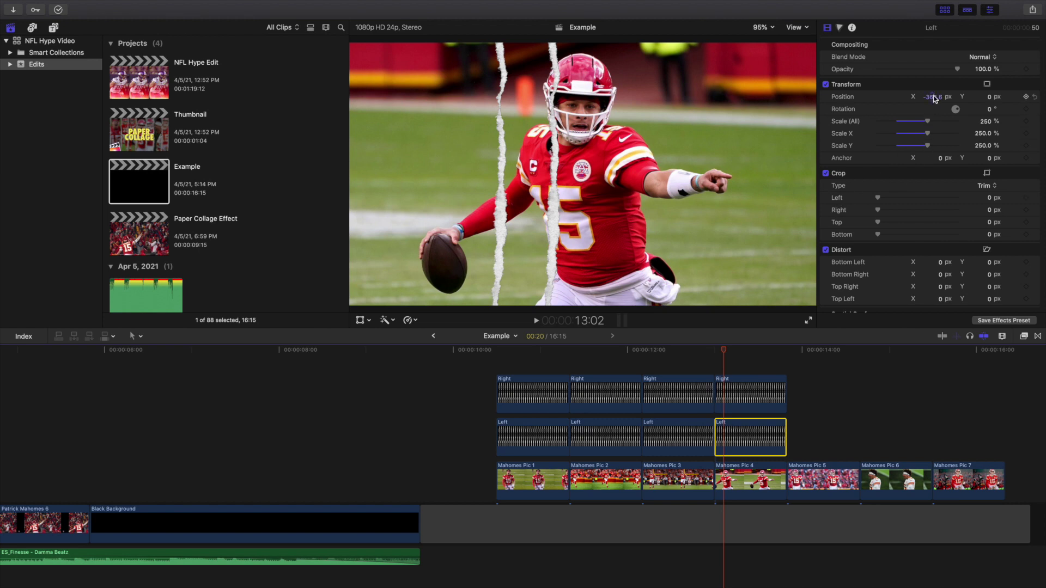
{"action": "left_click_drag", "start_coordinate": [934, 98], "coordinate": [891, 24]}
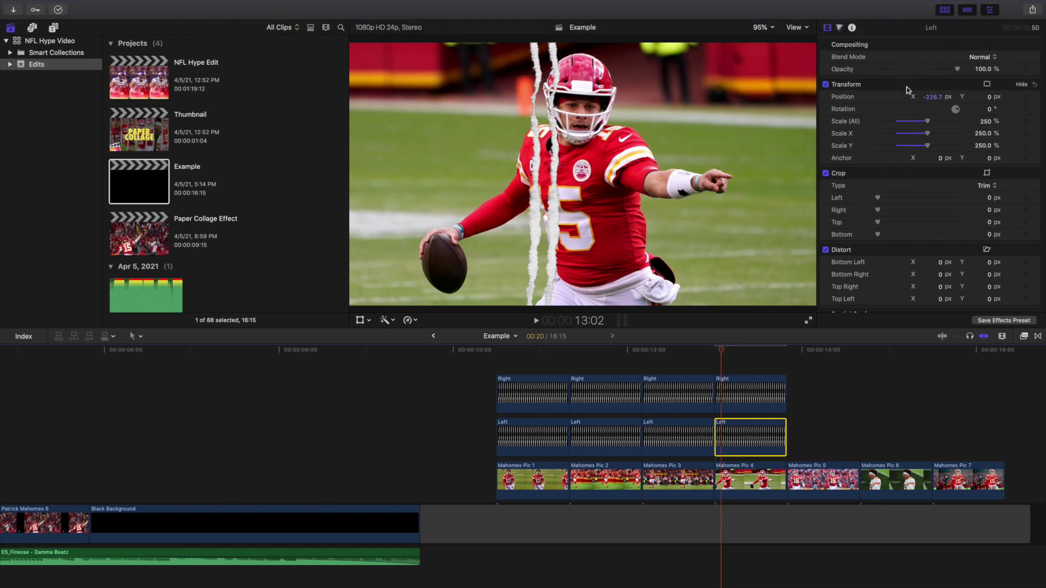
{"action": "mouse_move", "coordinate": [929, 99]}
{"action": "left_mouse_down"}
{"action": "mouse_move", "coordinate": [991, 98]}
{"action": "mouse_move", "coordinate": [934, 98]}
{"action": "left_mouse_up"}
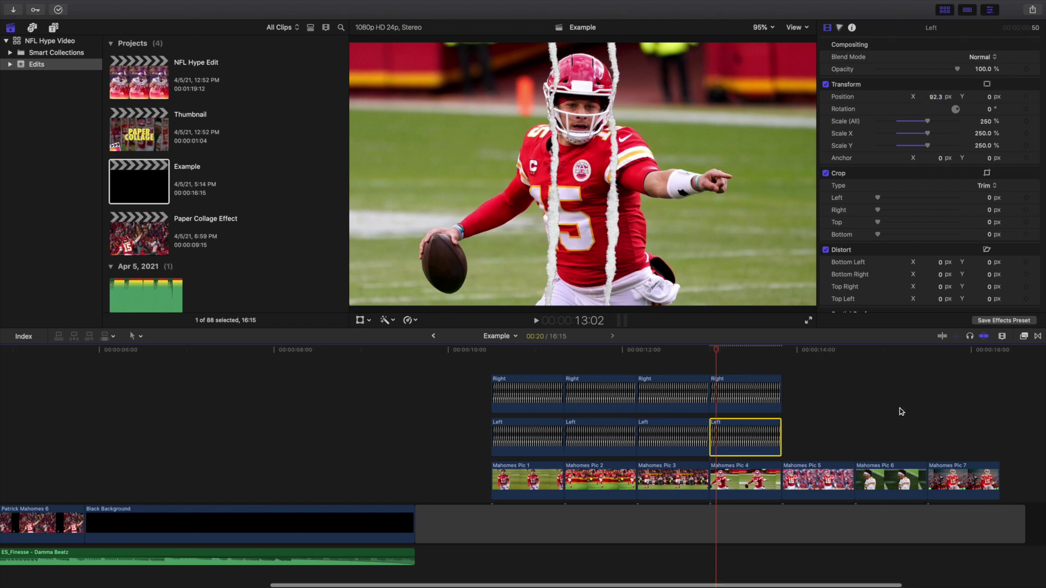
- Copy the Right and Left paper edge clips above Mahomes Pic 4 and paste them above Mahomes Pic 5 at its start
{"action": "scroll", "coordinate": [806, 400], "scroll_direction": "right", "scroll_amount": 4}
{"action": "left_click_drag", "start_coordinate": [678, 364], "coordinate": [681, 423]}
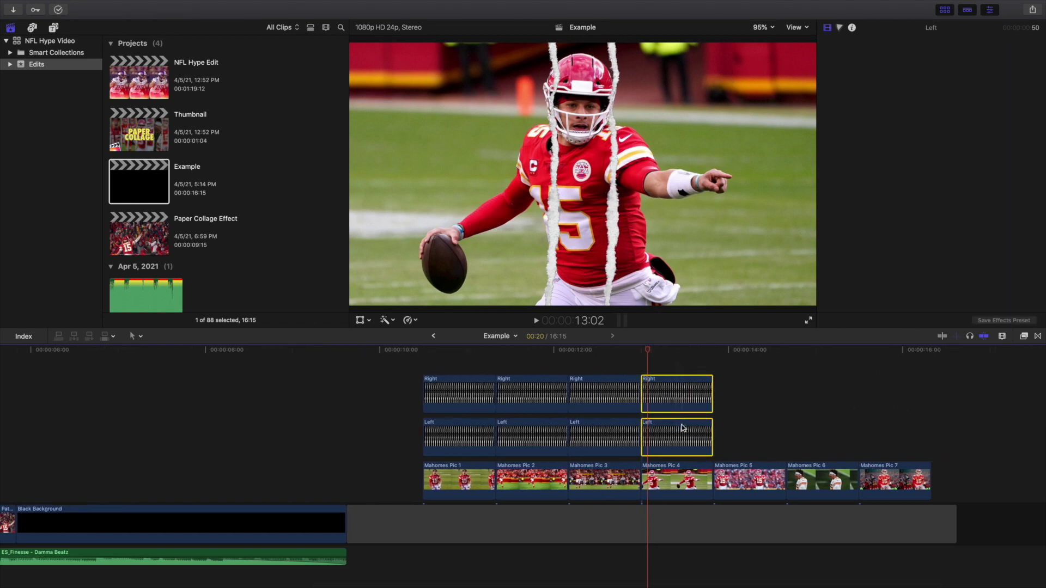
{"action": "left_click", "coordinate": [713, 363]}
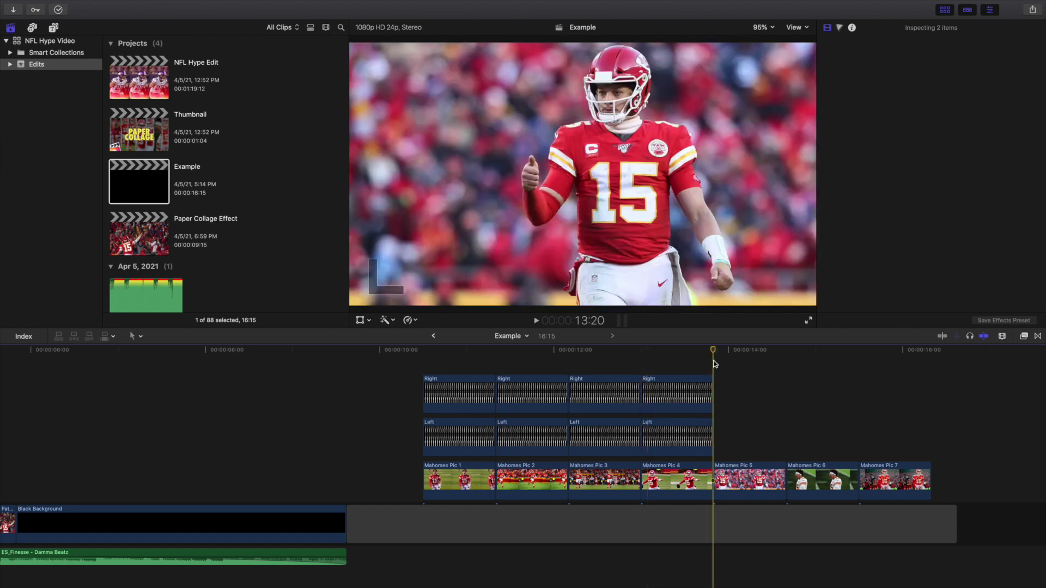
{"action": "key", "text": "super+v"}
- Set the Right edge clip above Mahomes Pic 5 to X 331.2 px and move that photo to X about 116 px
{"action": "left_click", "coordinate": [734, 363]}
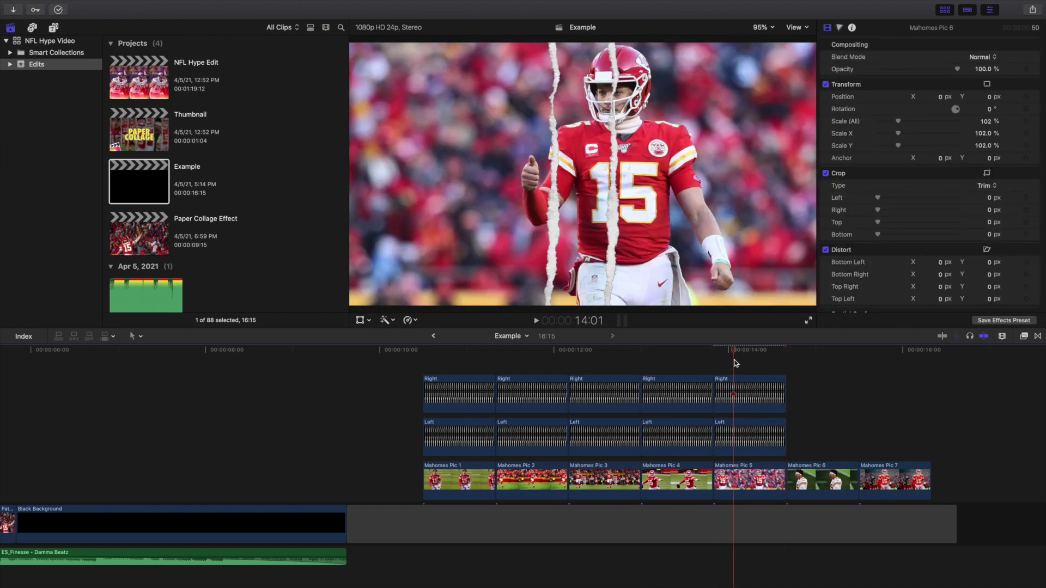
{"action": "left_click", "coordinate": [732, 384]}
{"action": "mouse_move", "coordinate": [929, 98]}
{"action": "left_mouse_down"}
{"action": "mouse_move", "coordinate": [958, 98]}
{"action": "mouse_move", "coordinate": [937, 97]}
{"action": "mouse_move", "coordinate": [947, 96]}
{"action": "left_mouse_up"}
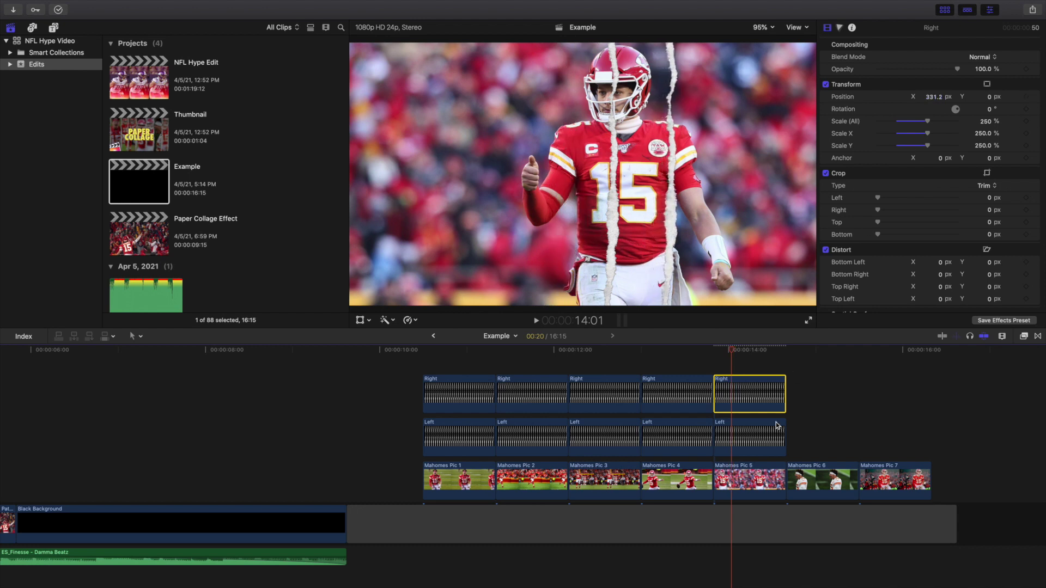
{"action": "left_click", "coordinate": [746, 487]}
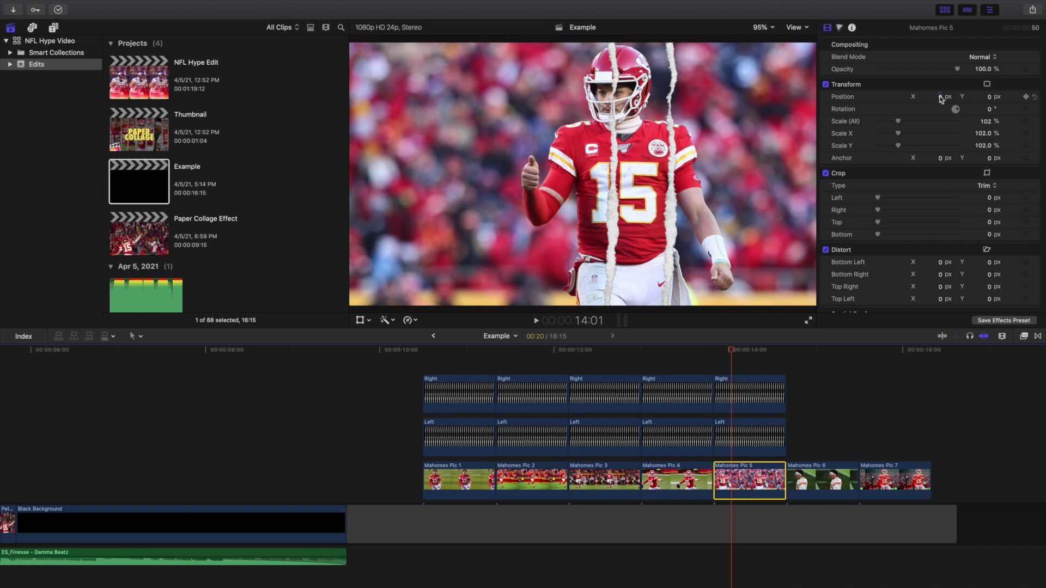
{"action": "left_click_drag", "start_coordinate": [942, 97], "coordinate": [964, 97]}
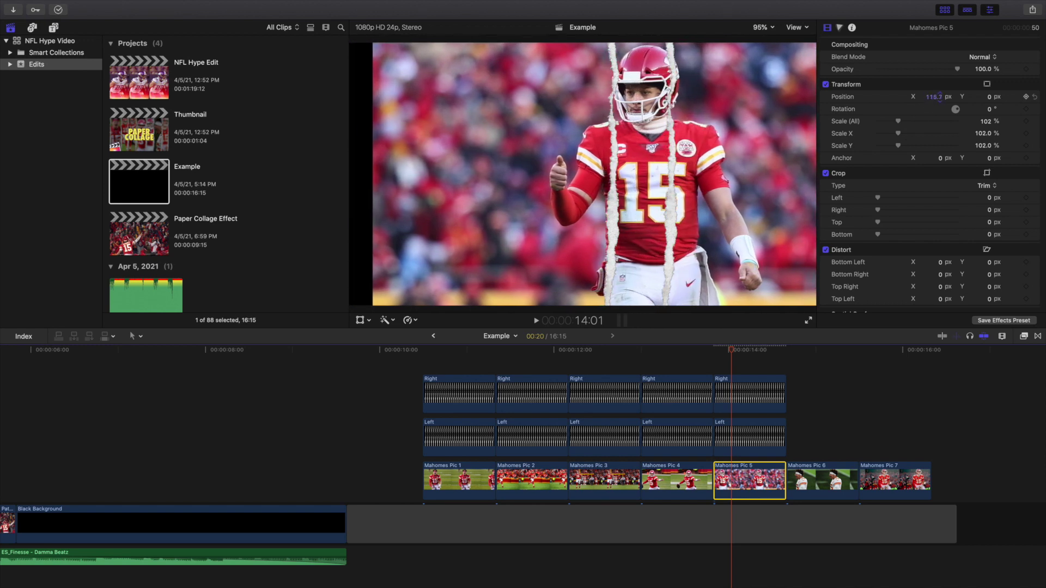
- Copy the Right and Left paper edge clips above Mahomes Pic 5 and paste them above Mahomes Pic 6 at its start
{"action": "left_click_drag", "start_coordinate": [746, 369], "coordinate": [748, 428]}
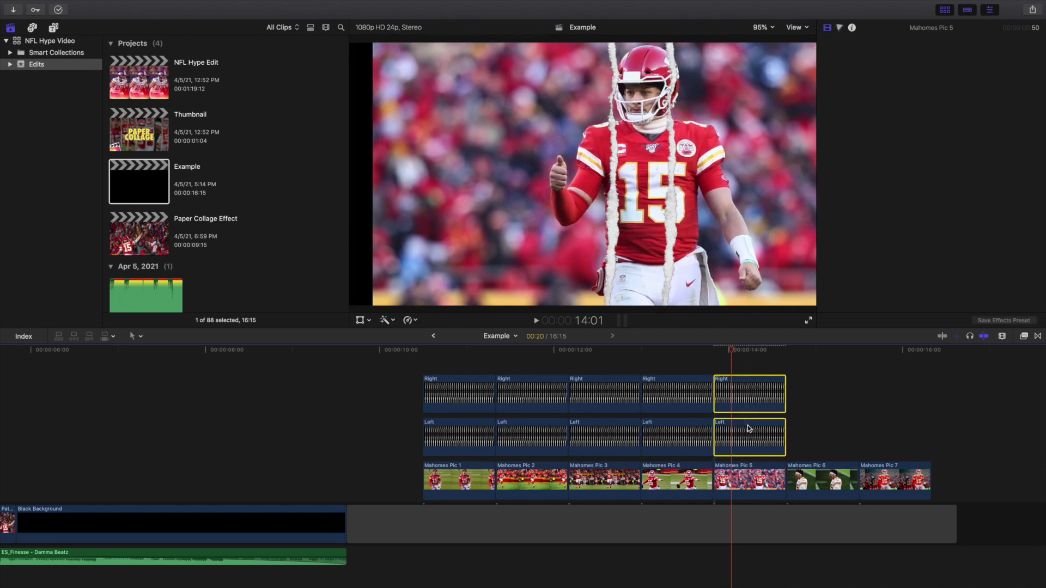
{"action": "left_click", "coordinate": [786, 365]}
{"action": "key", "text": "super+v"}
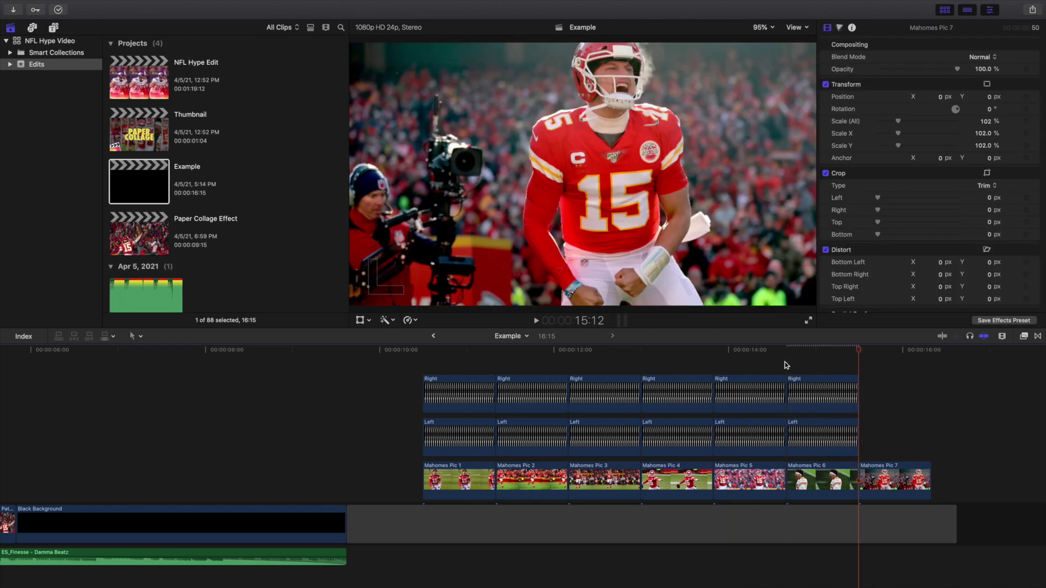
- Move the Left edge clip above Mahomes Pic 6 right past the Right edge and shift the photo so the face sits between them
{"action": "left_click", "coordinate": [799, 366]}
{"action": "left_click", "coordinate": [807, 427]}
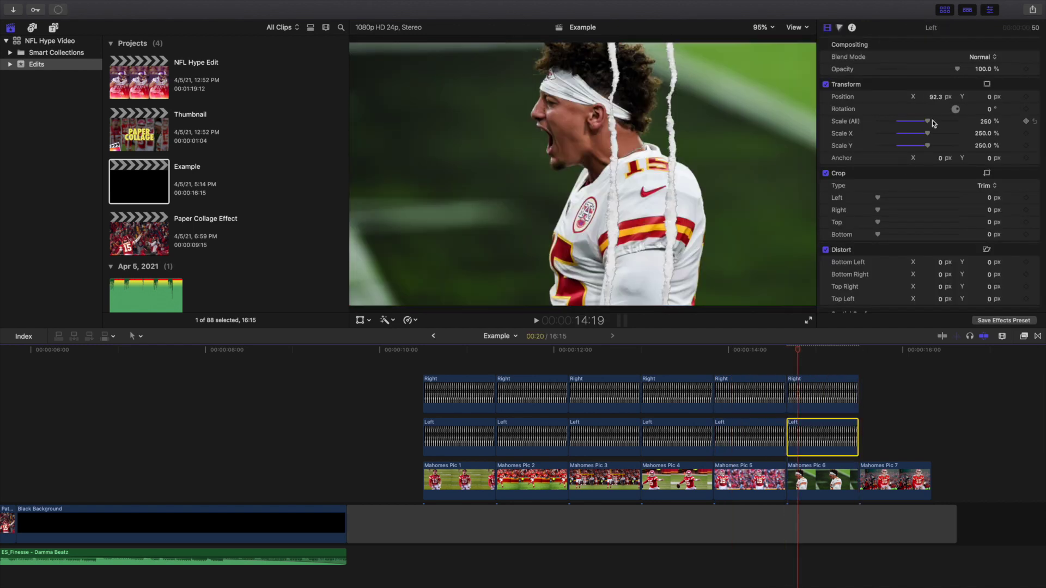
{"action": "mouse_move", "coordinate": [938, 99]}
{"action": "left_mouse_down"}
{"action": "mouse_move", "coordinate": [992, 99]}
{"action": "mouse_move", "coordinate": [934, 99]}
{"action": "left_mouse_up"}
{"action": "left_click", "coordinate": [811, 467]}
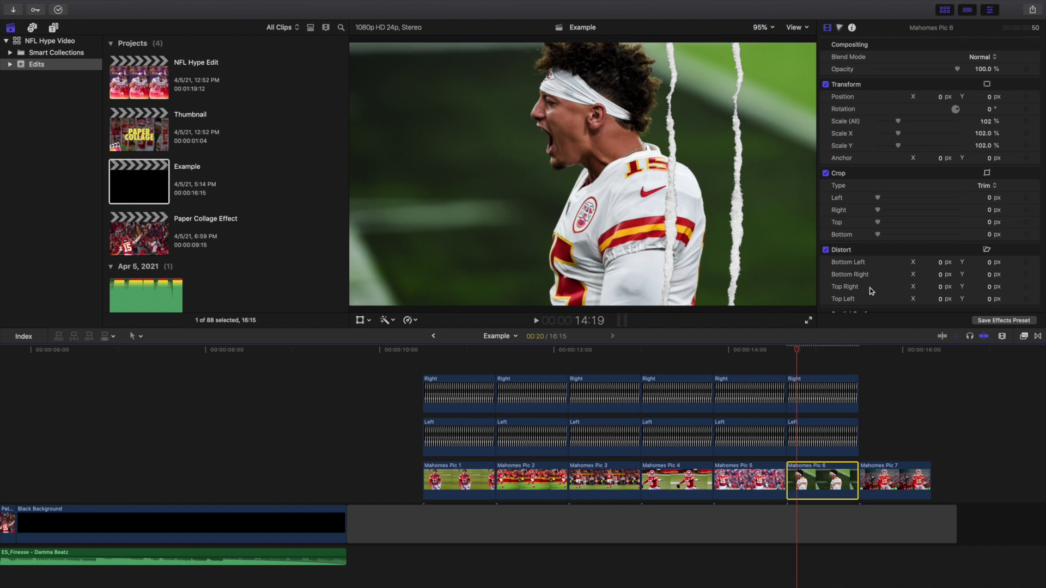
{"action": "left_click_drag", "start_coordinate": [943, 97], "coordinate": [943, 97]}
- Copy the Right and Left paper edge clips above Mahomes Pic 6 and paste them above Mahomes Pic 7 at its start
{"action": "left_click_drag", "start_coordinate": [826, 368], "coordinate": [827, 440]}
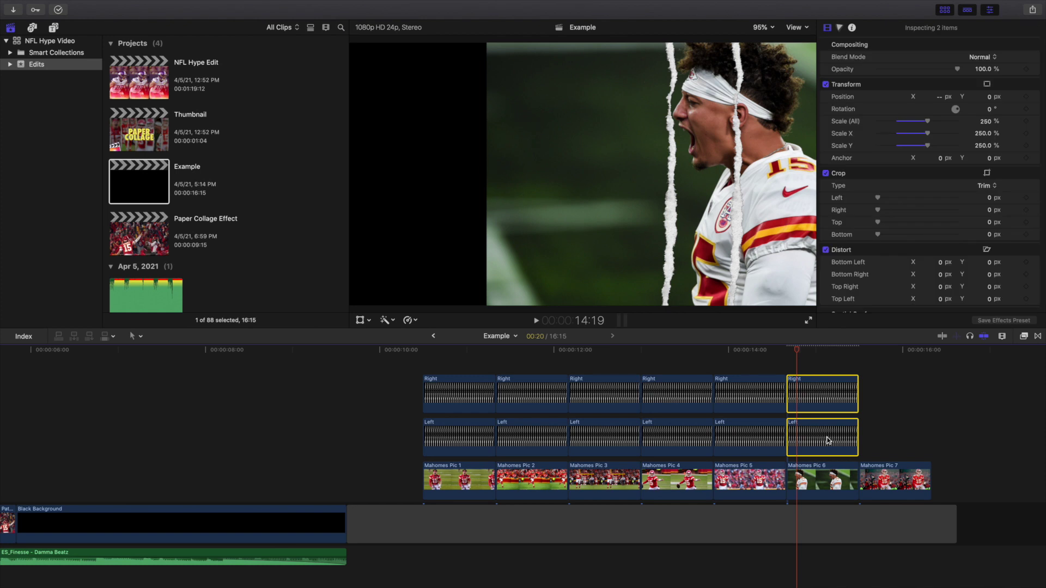
{"action": "left_click", "coordinate": [861, 372]}
{"action": "key", "text": "space"}
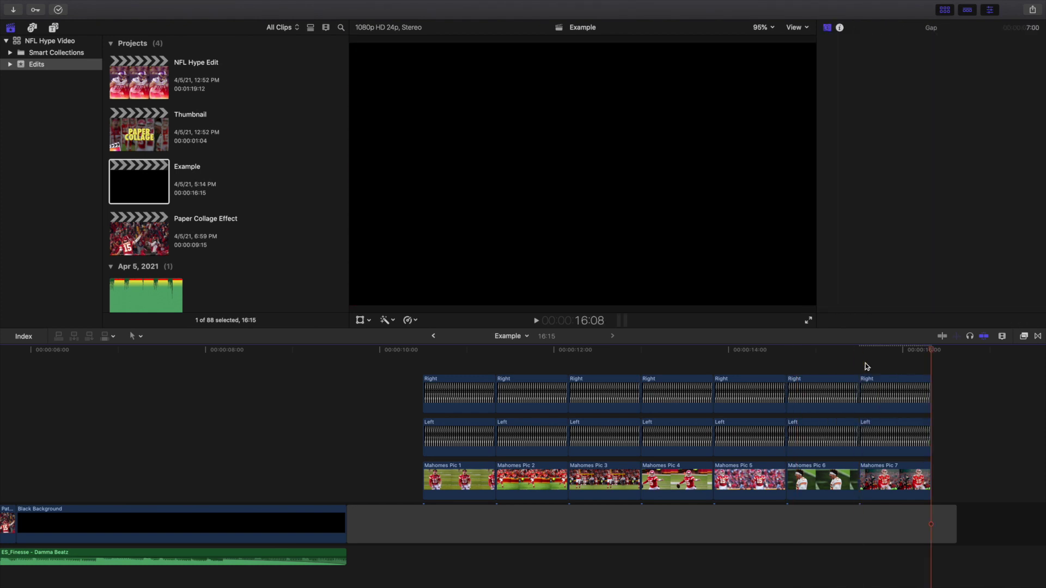
- Set the Right edge clip above Mahomes Pic 7 to X 910.2 px and that photo to X 673.2 px
{"action": "left_click", "coordinate": [870, 381]}
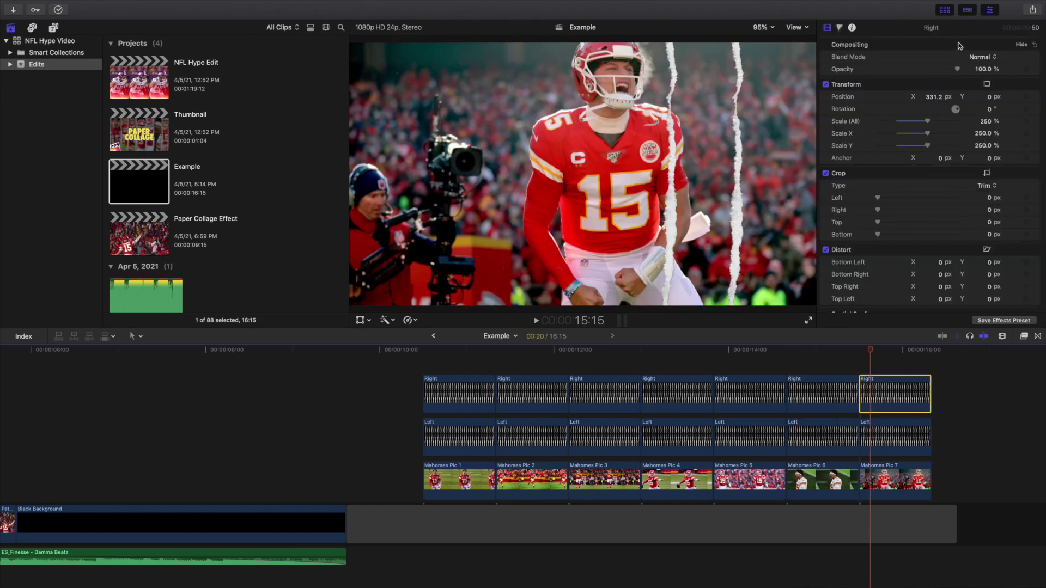
{"action": "left_click_drag", "start_coordinate": [933, 97], "coordinate": [933, 97]}
{"action": "left_click", "coordinate": [880, 481]}
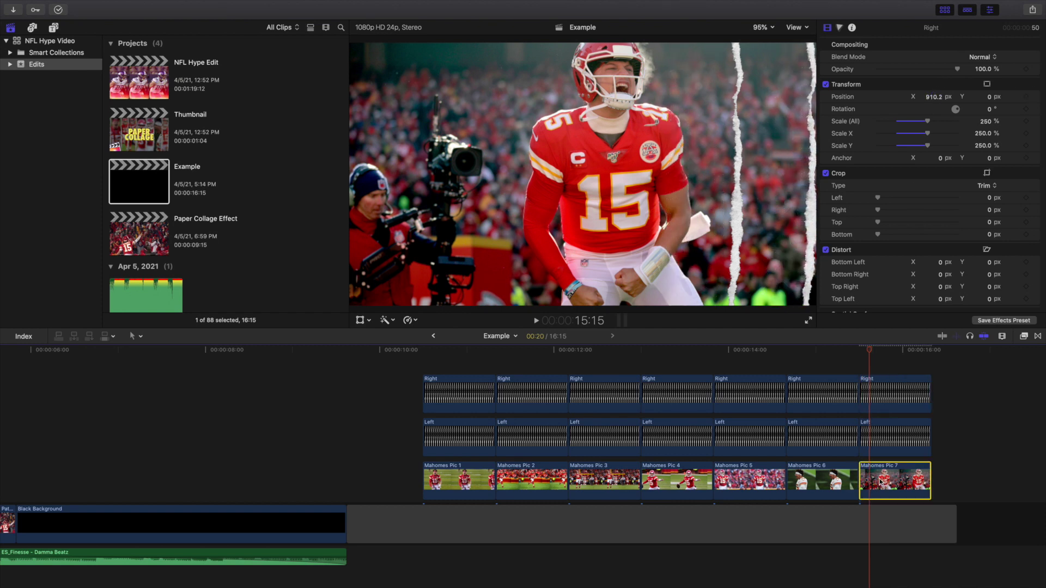
{"action": "left_click_drag", "start_coordinate": [940, 98], "coordinate": [940, 97]}
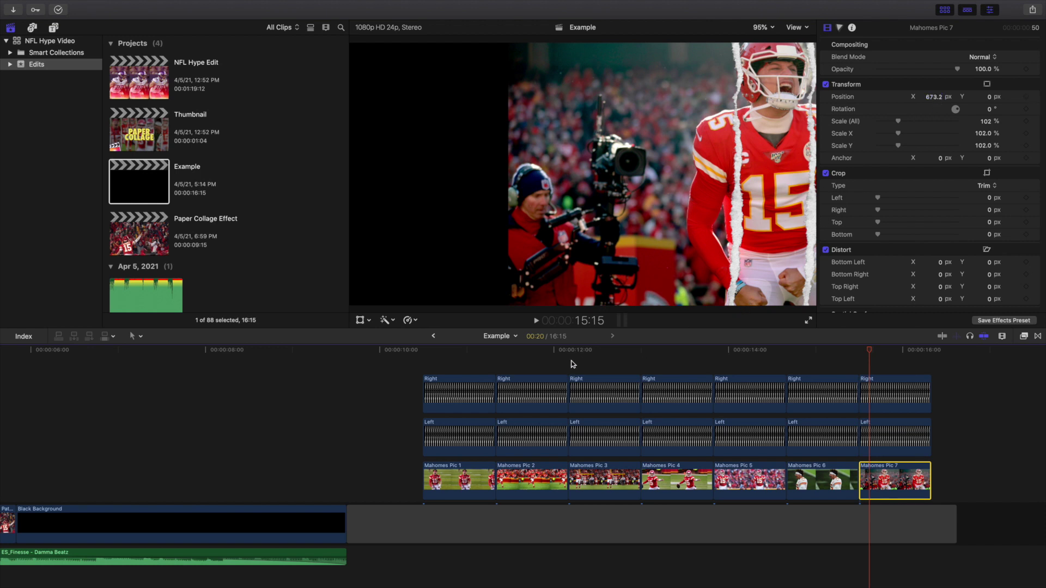
- Apply the Draw Mask effect from the Masks category to Mahomes Pic 1
{"action": "scroll", "coordinate": [470, 371], "scroll_direction": "left", "scroll_amount": 5}
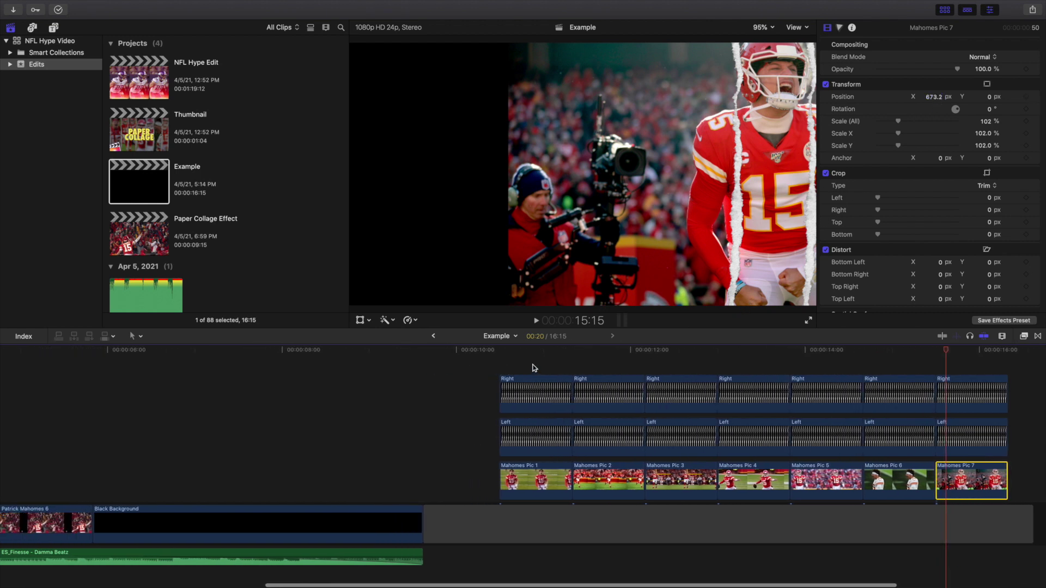
{"action": "left_click", "coordinate": [532, 368]}
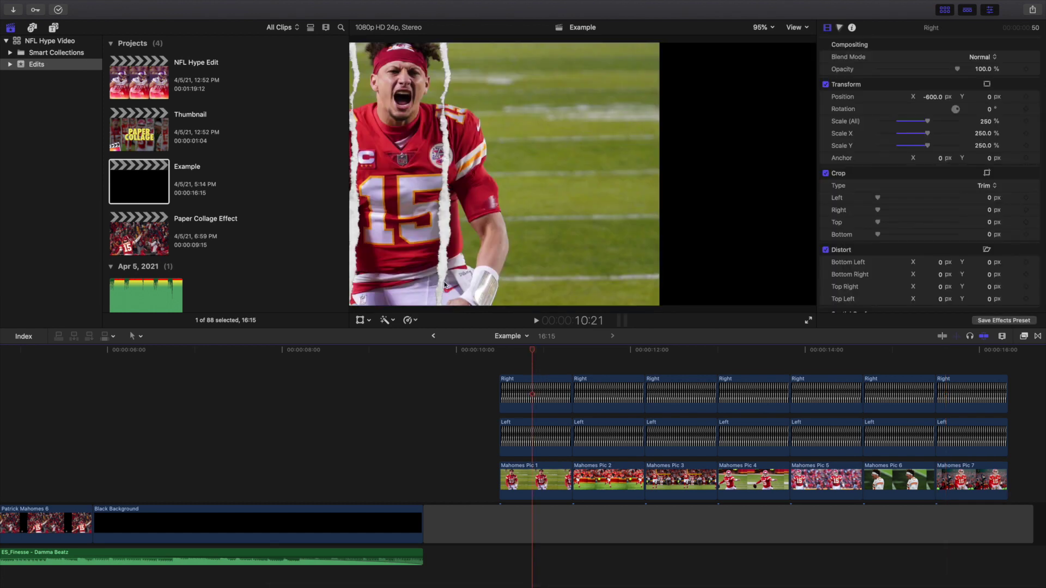
{"action": "left_click", "coordinate": [1024, 336]}
{"action": "left_click", "coordinate": [839, 558]}
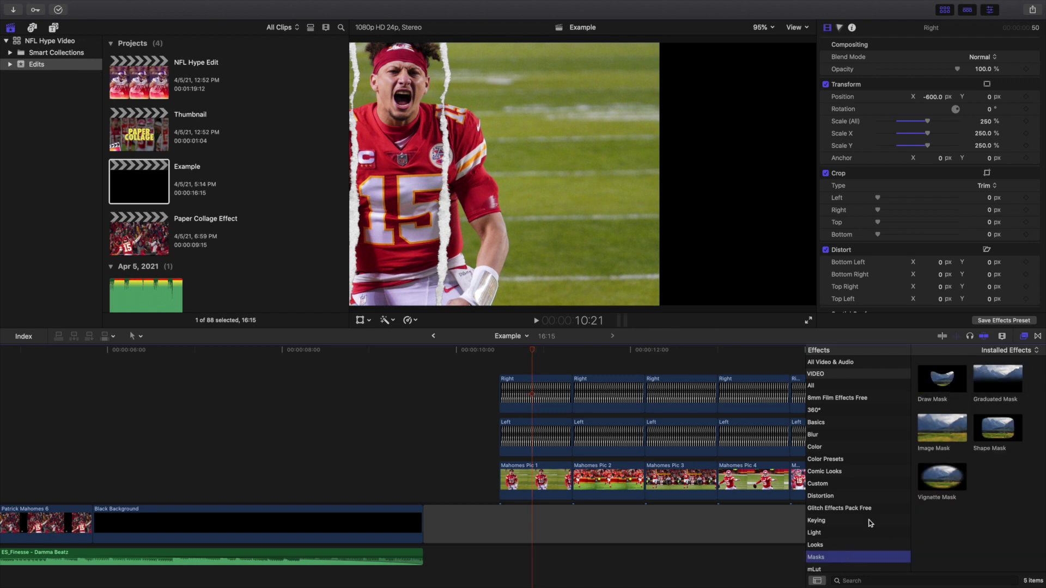
{"action": "mouse_move", "coordinate": [941, 379]}
{"action": "left_mouse_down"}
{"action": "mouse_move", "coordinate": [572, 435]}
{"action": "mouse_move", "coordinate": [551, 483]}
{"action": "left_mouse_up"}
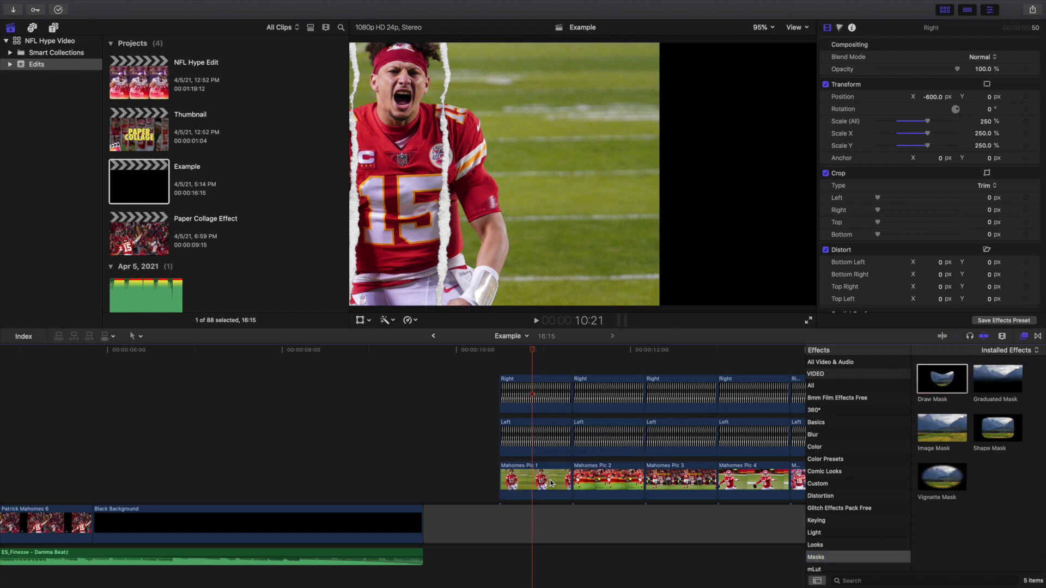
- Set the viewer zoom to 50% and draw a closed four-point mask around the area of Mahomes Pic 1 between its paper edges
{"action": "left_click", "coordinate": [1024, 337]}
{"action": "left_click", "coordinate": [543, 485]}
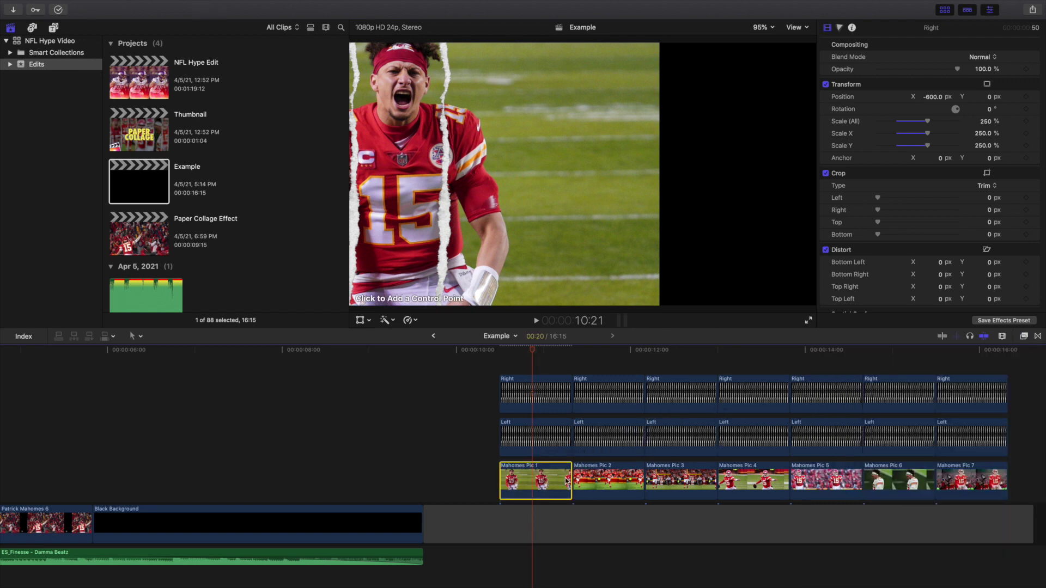
{"action": "left_click", "coordinate": [758, 29]}
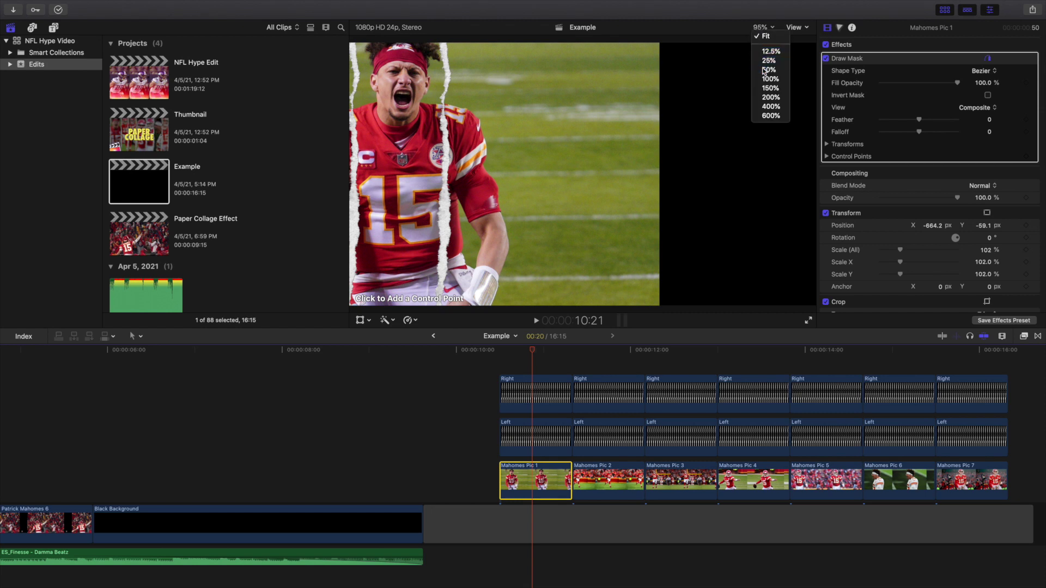
{"action": "left_click", "coordinate": [768, 71]}
{"action": "left_click", "coordinate": [460, 93]}
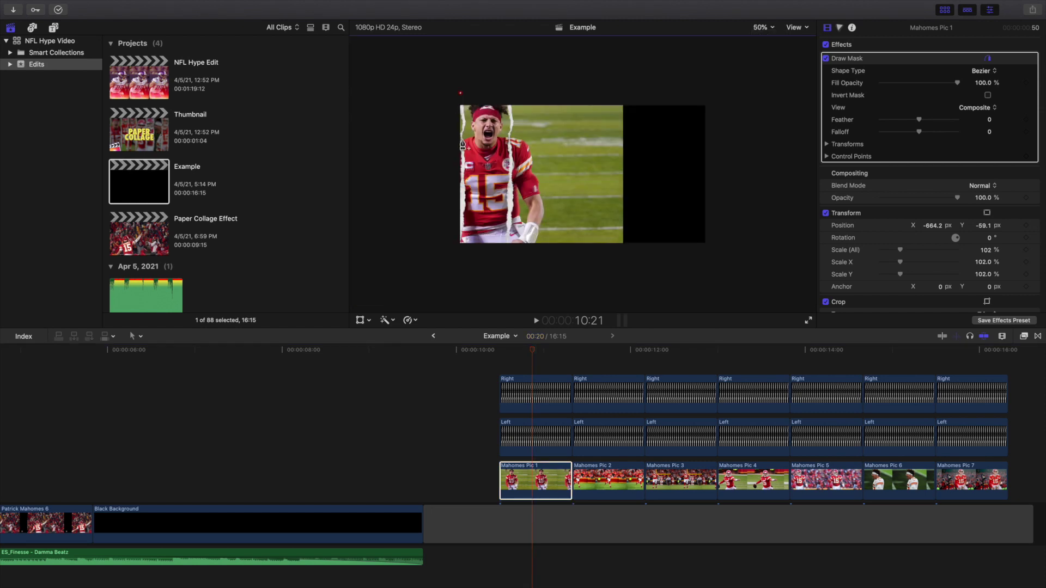
{"action": "left_click", "coordinate": [509, 250]}
{"action": "left_click", "coordinate": [512, 92]}
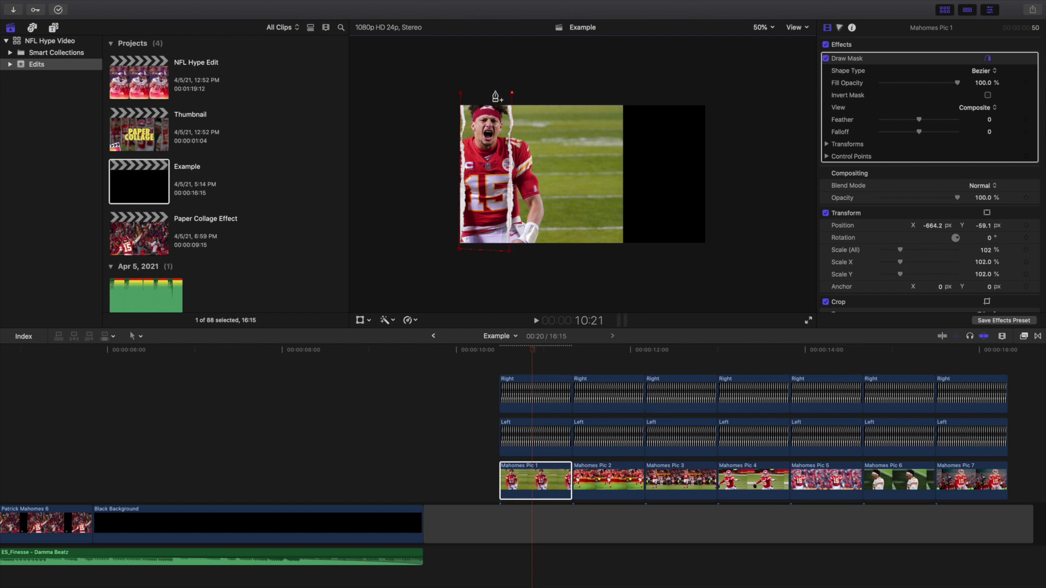
{"action": "left_click", "coordinate": [460, 94]}
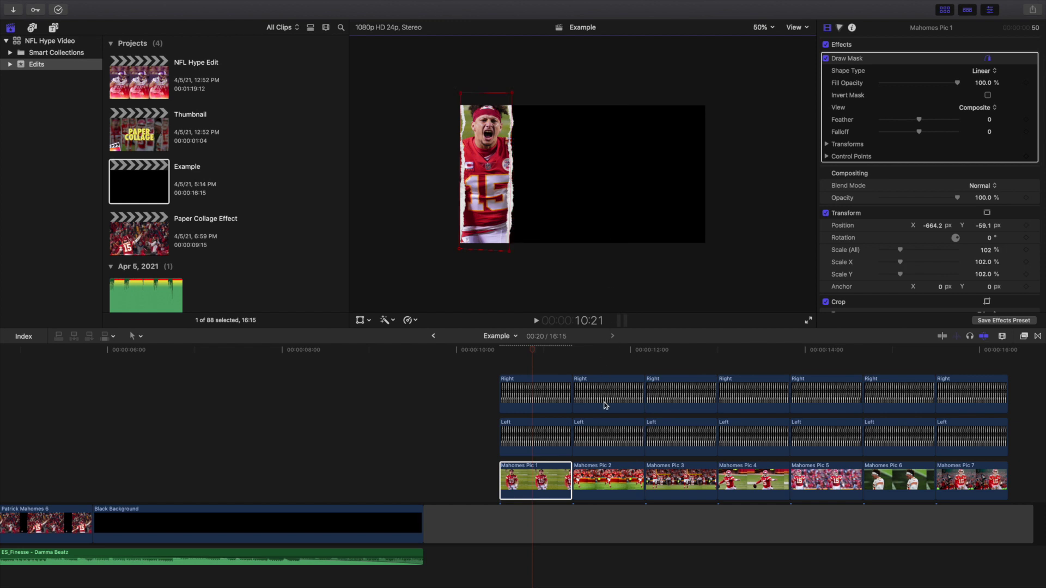
- Copy Mahomes Pic 1 and paste only its Draw Mask attribute onto Mahomes Pic 2 through 7, excluding Position and Scale
{"action": "scroll", "coordinate": [610, 405], "scroll_direction": "right", "scroll_amount": 2}
{"action": "left_click", "coordinate": [547, 475]}
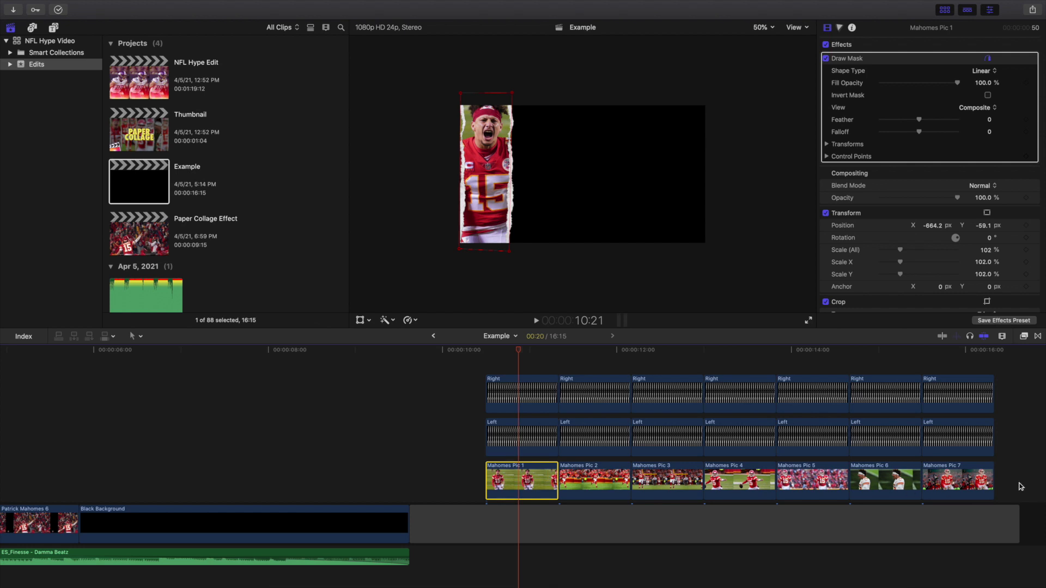
{"action": "left_click_drag", "start_coordinate": [1020, 487], "coordinate": [609, 489]}
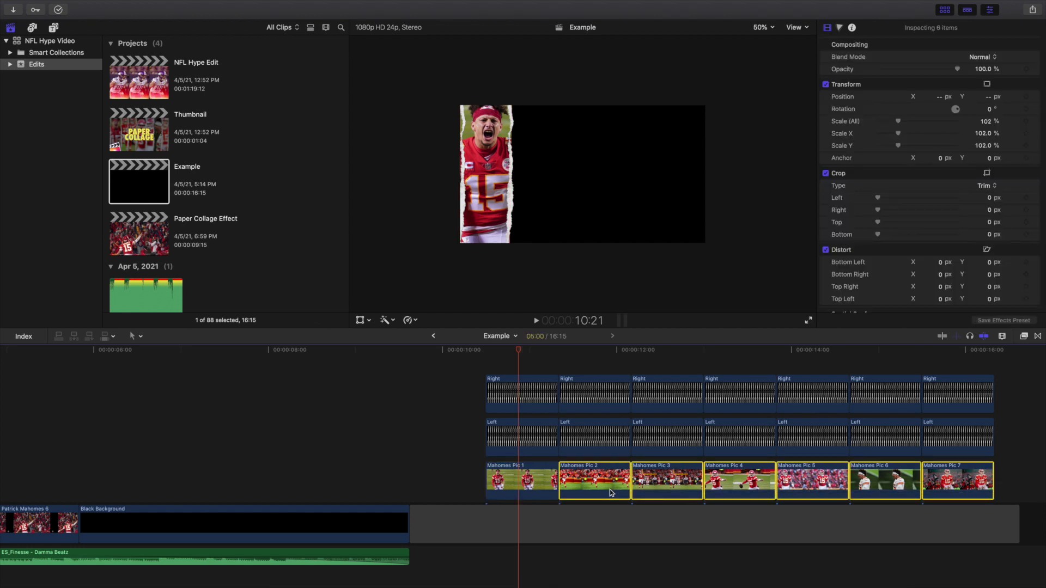
{"action": "key", "text": "shift+super+v"}
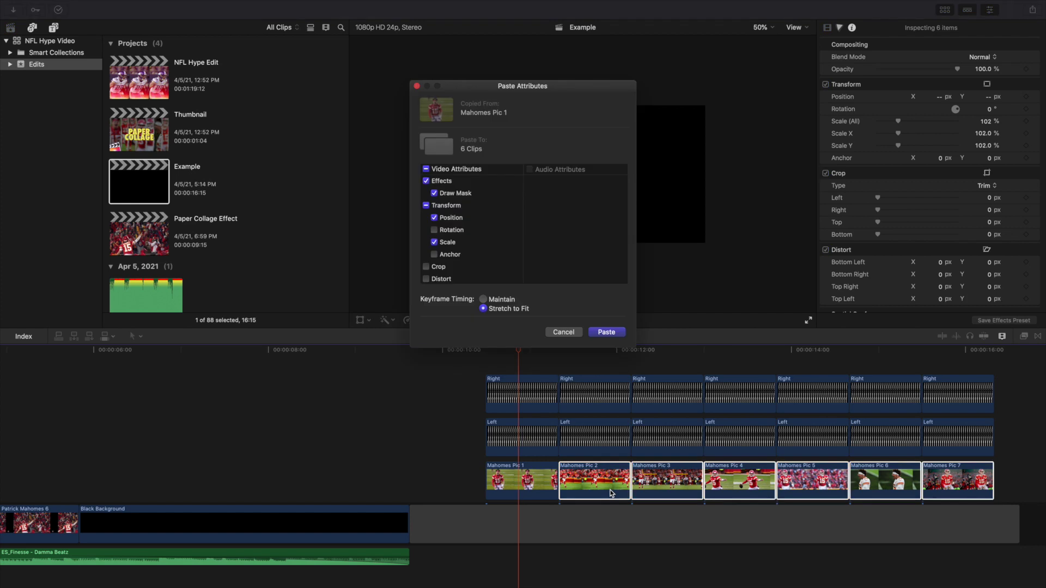
{"action": "left_click", "coordinate": [433, 242]}
{"action": "left_click", "coordinate": [434, 218]}
{"action": "left_click", "coordinate": [607, 332]}
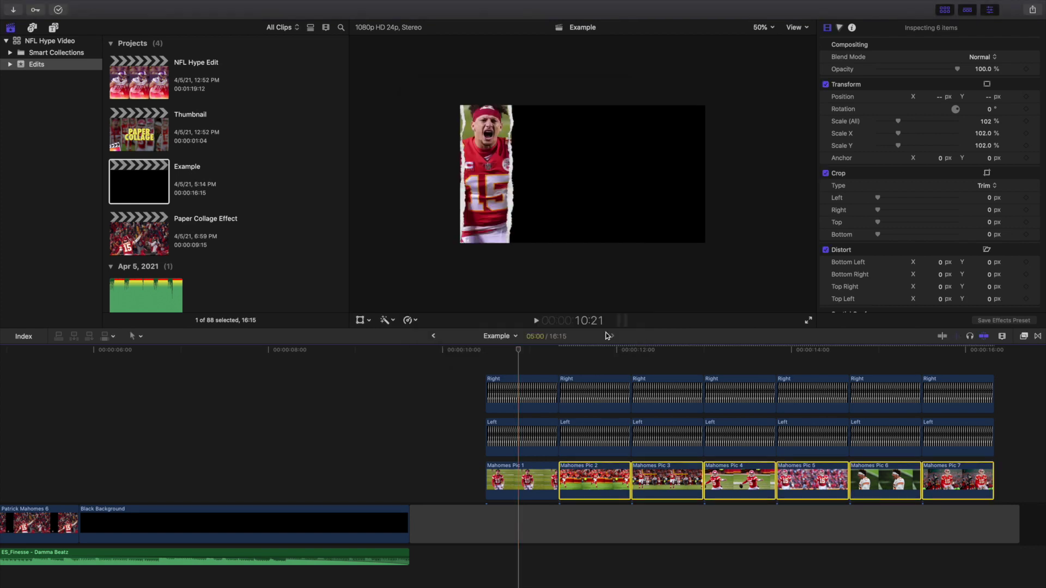
- Move the right side of Mahomes Pic 2's mask inward to line up with the right paper edge
{"action": "left_click", "coordinate": [595, 369]}
{"action": "left_click", "coordinate": [601, 476]}
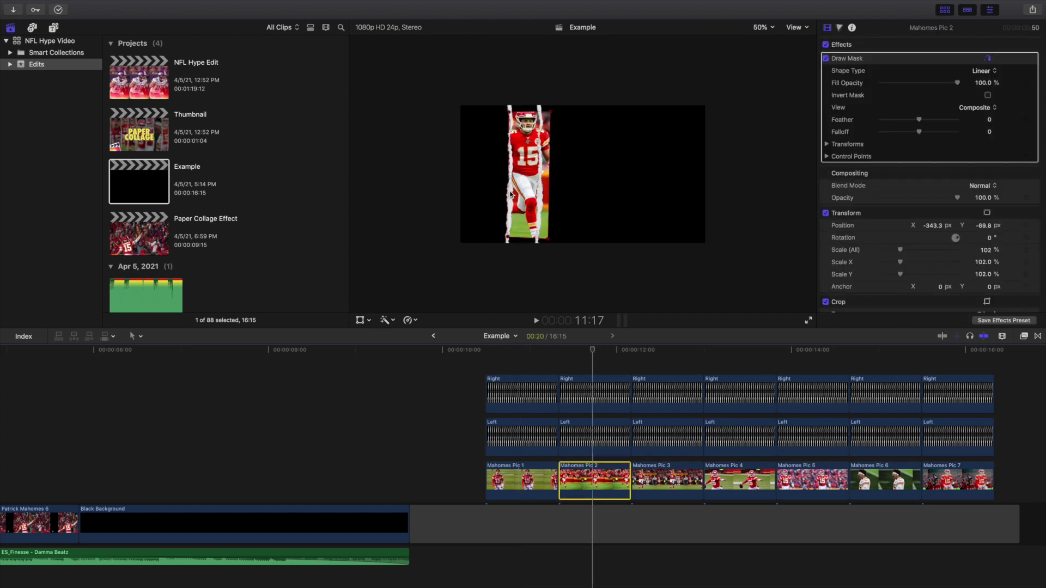
{"action": "left_click", "coordinate": [521, 239]}
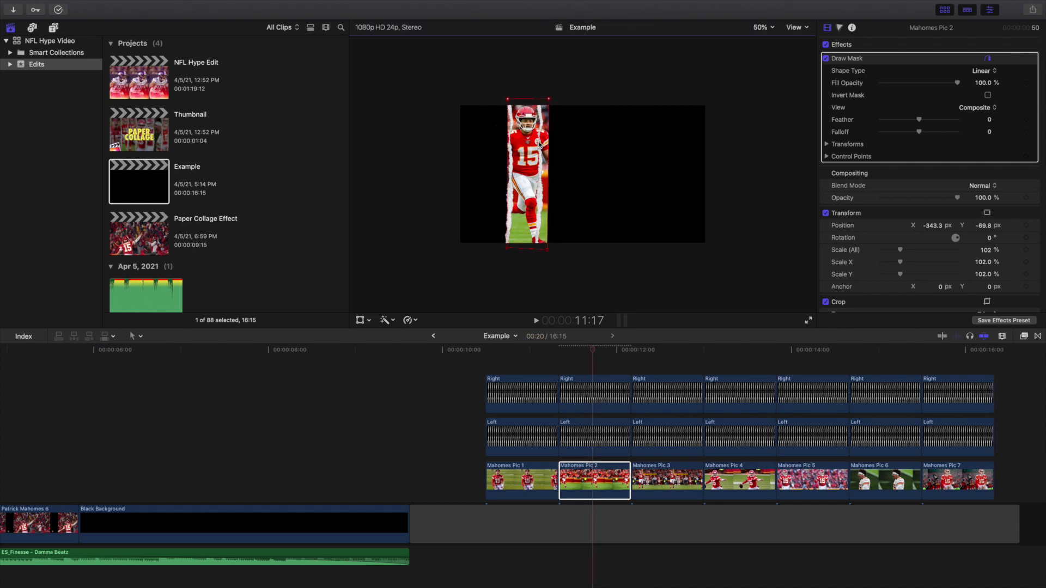
{"action": "left_click_drag", "start_coordinate": [552, 158], "coordinate": [544, 158]}
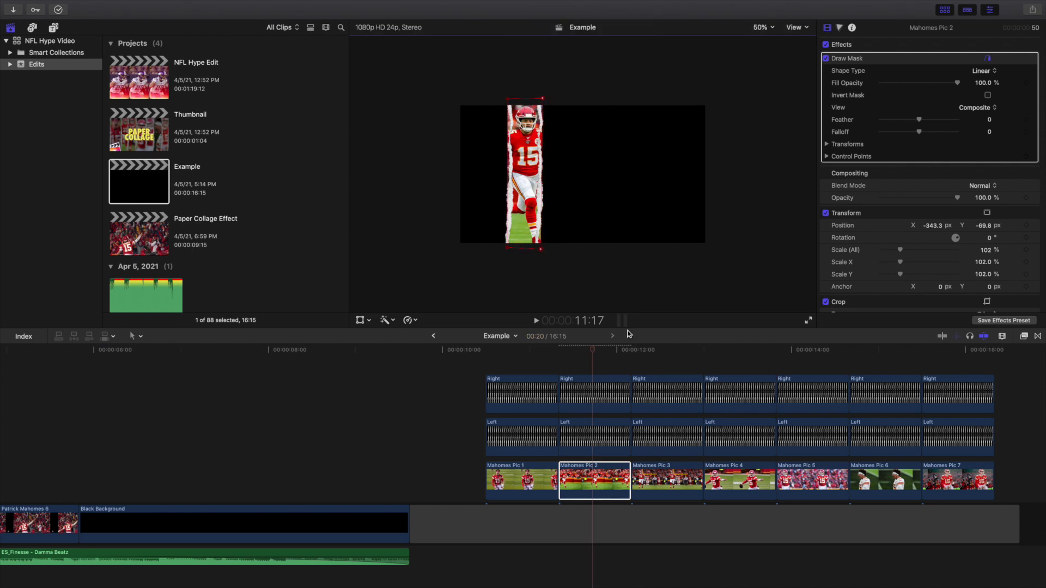
- Move the left and right sides of Mahomes Pic 3's mask inward to fit its two paper edges
{"action": "left_click", "coordinate": [659, 360]}
{"action": "left_click", "coordinate": [660, 467]}
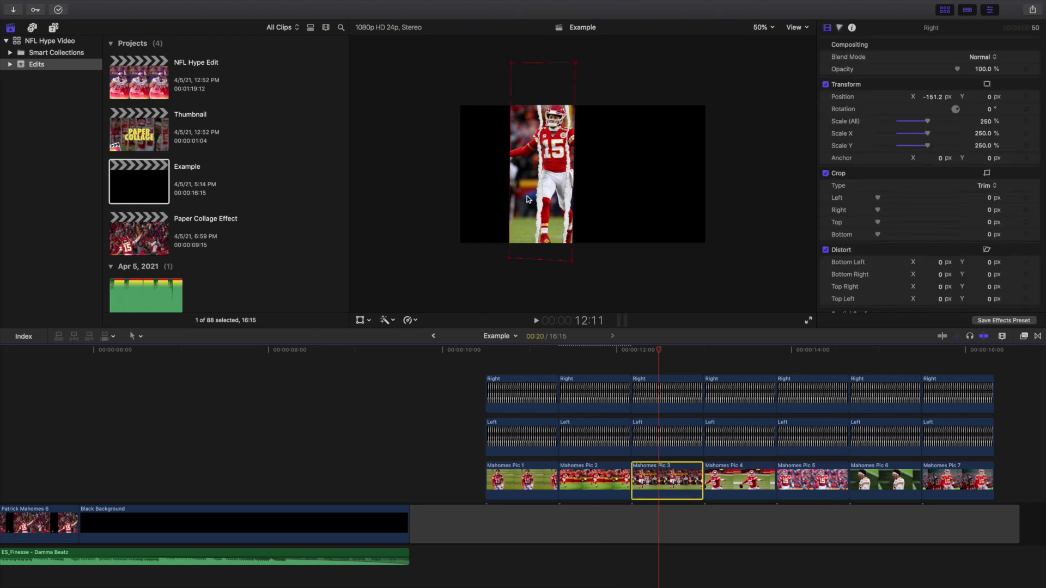
{"action": "left_click_drag", "start_coordinate": [512, 195], "coordinate": [538, 197]}
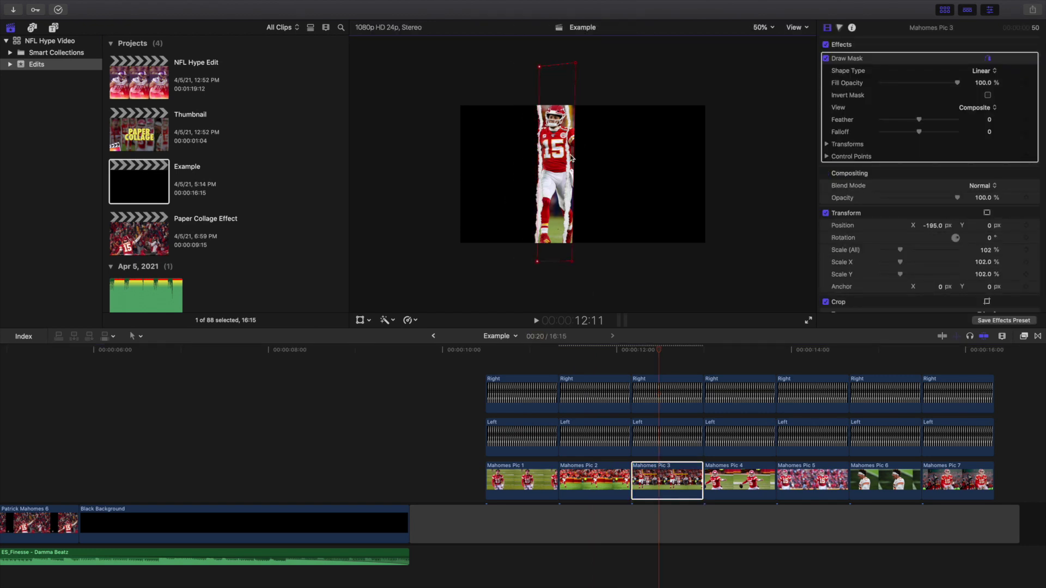
{"action": "mouse_move", "coordinate": [578, 143]}
{"action": "left_mouse_down"}
{"action": "mouse_move", "coordinate": [603, 146]}
{"action": "mouse_move", "coordinate": [574, 147]}
{"action": "mouse_move", "coordinate": [574, 159]}
{"action": "left_mouse_up"}
- Narrow Mahomes Pic 4's mask from both sides so it follows the left and right paper edges
{"action": "left_click", "coordinate": [724, 364]}
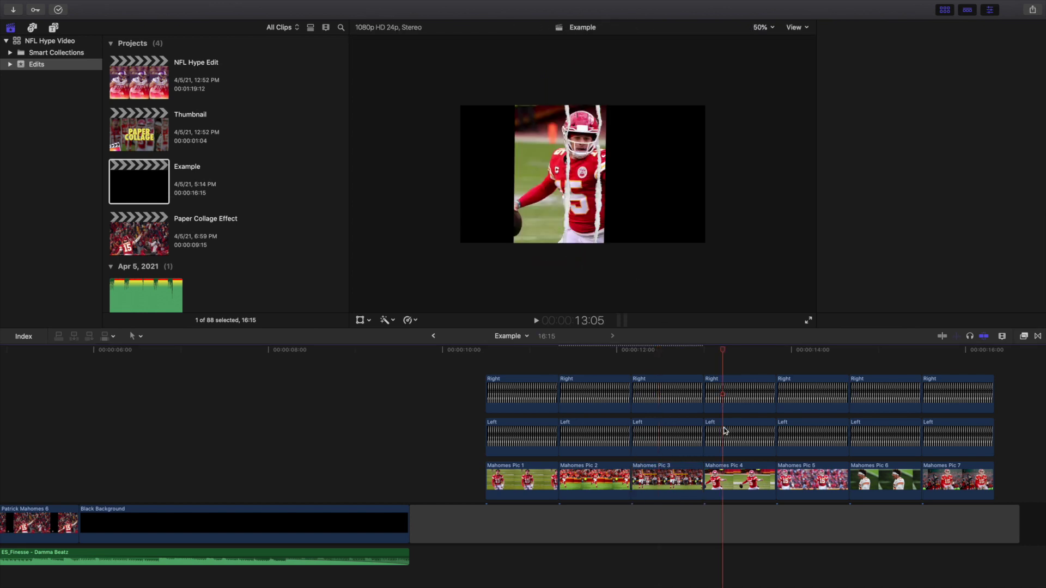
{"action": "left_click", "coordinate": [727, 474]}
{"action": "left_click_drag", "start_coordinate": [517, 203], "coordinate": [566, 205]}
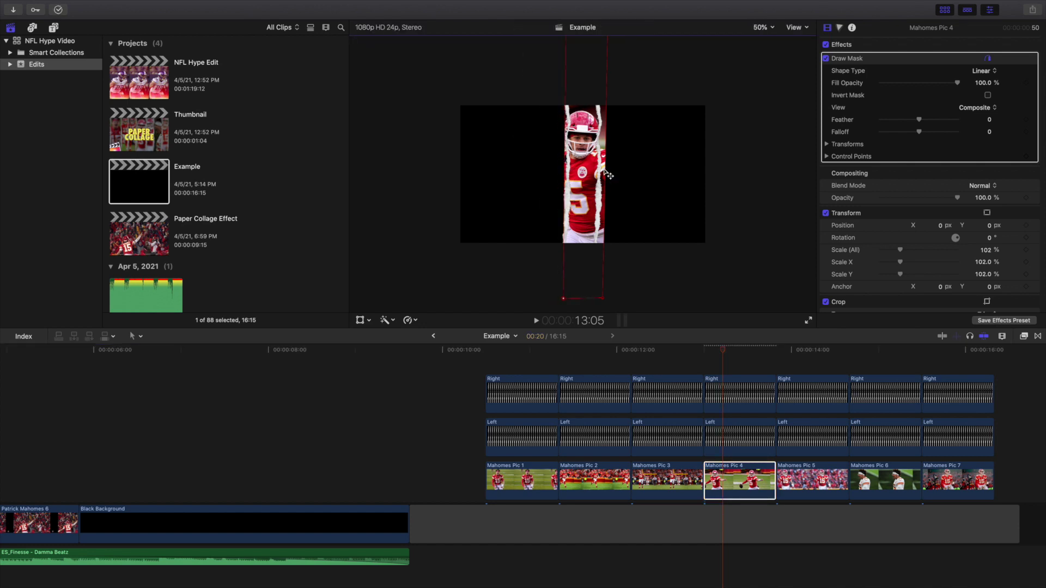
{"action": "left_click_drag", "start_coordinate": [608, 175], "coordinate": [602, 176]}
- Extend the right side of Mahomes Pic 5's mask out to the right paper edge and pull its left side in to the left edge
{"action": "left_click", "coordinate": [803, 359]}
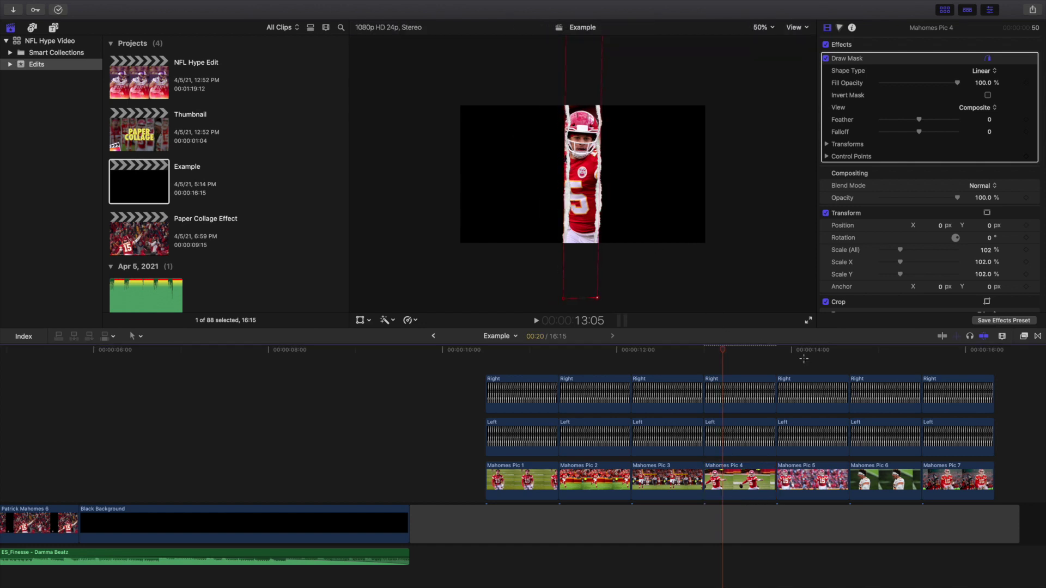
{"action": "left_click", "coordinate": [803, 359]}
{"action": "left_click", "coordinate": [812, 478]}
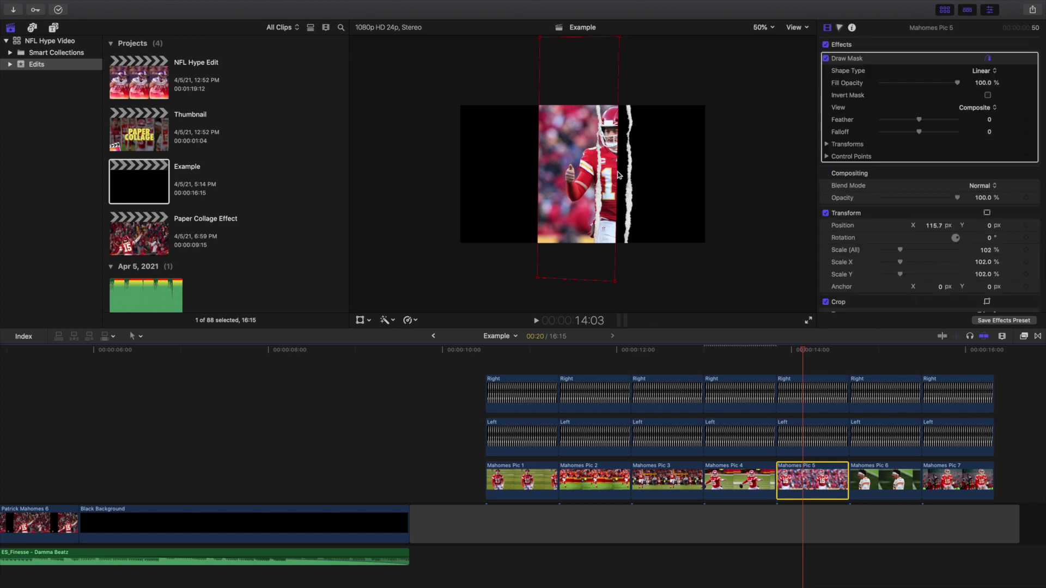
{"action": "left_click_drag", "start_coordinate": [618, 174], "coordinate": [632, 176]}
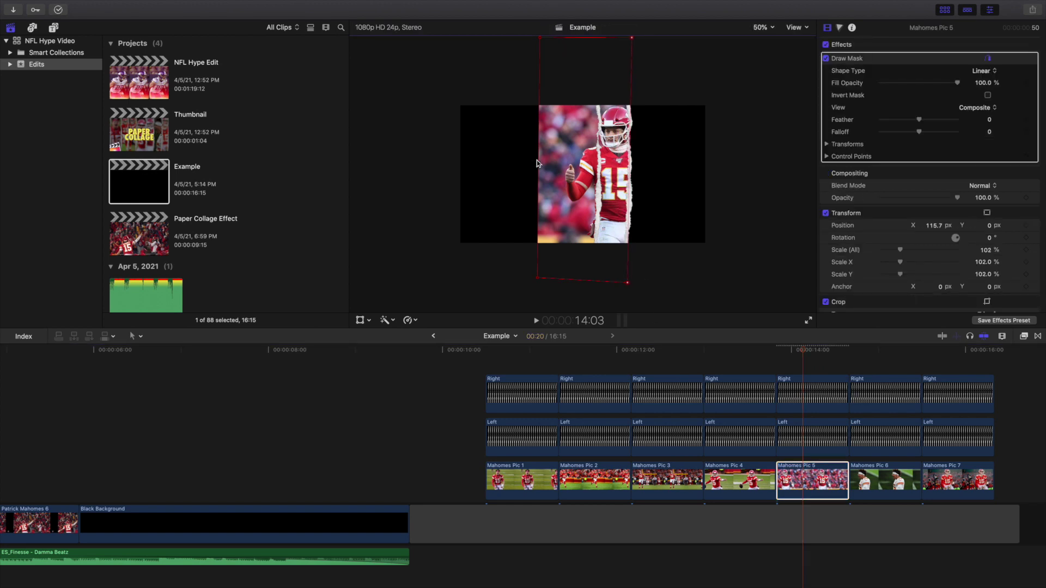
{"action": "left_click_drag", "start_coordinate": [542, 165], "coordinate": [600, 167]}
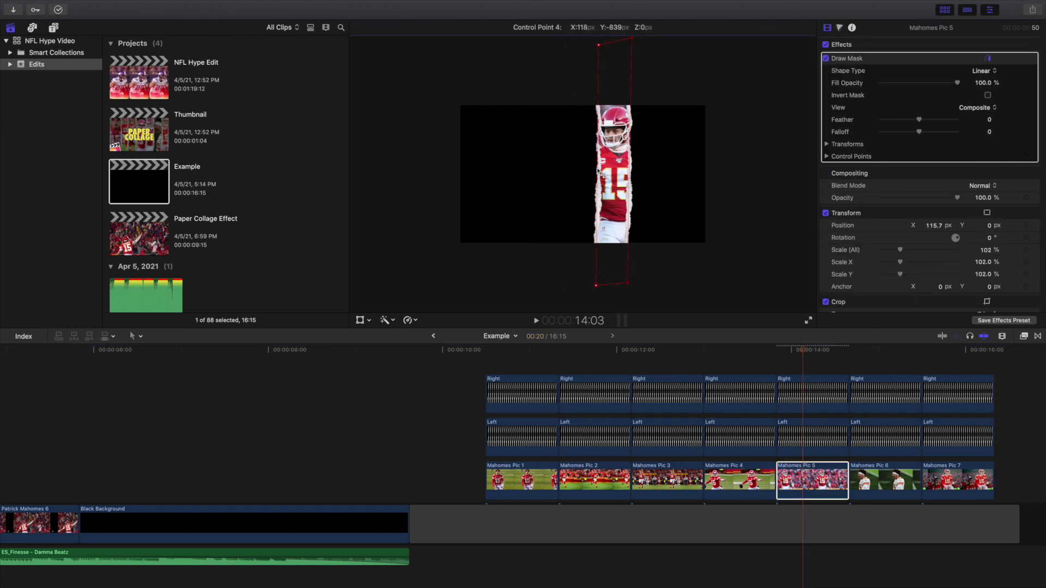
- Pull both sides of Mahomes Pic 6's mask inward to match its left and right paper edges
{"action": "left_click", "coordinate": [877, 367]}
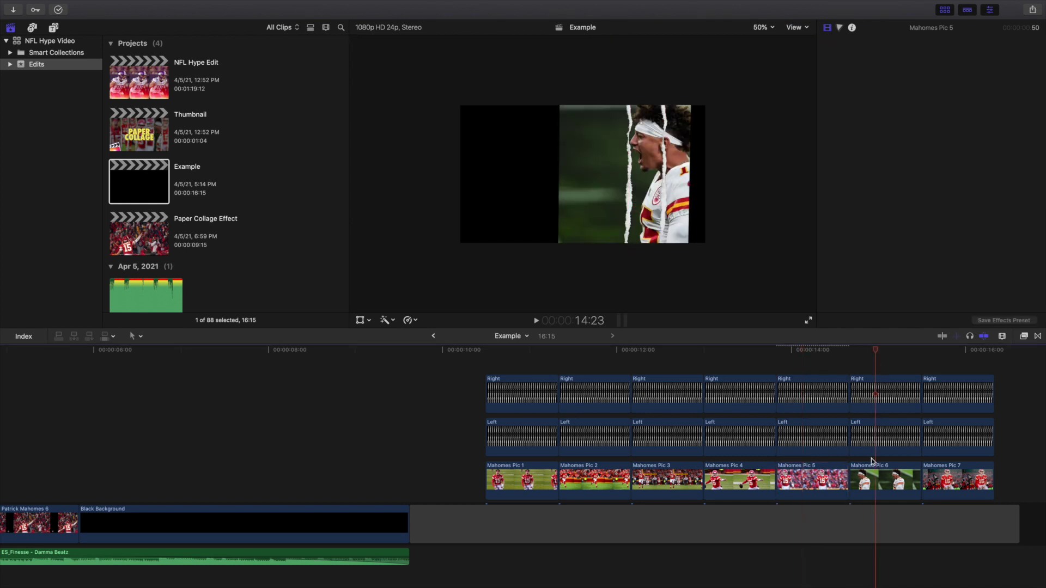
{"action": "left_click", "coordinate": [877, 480]}
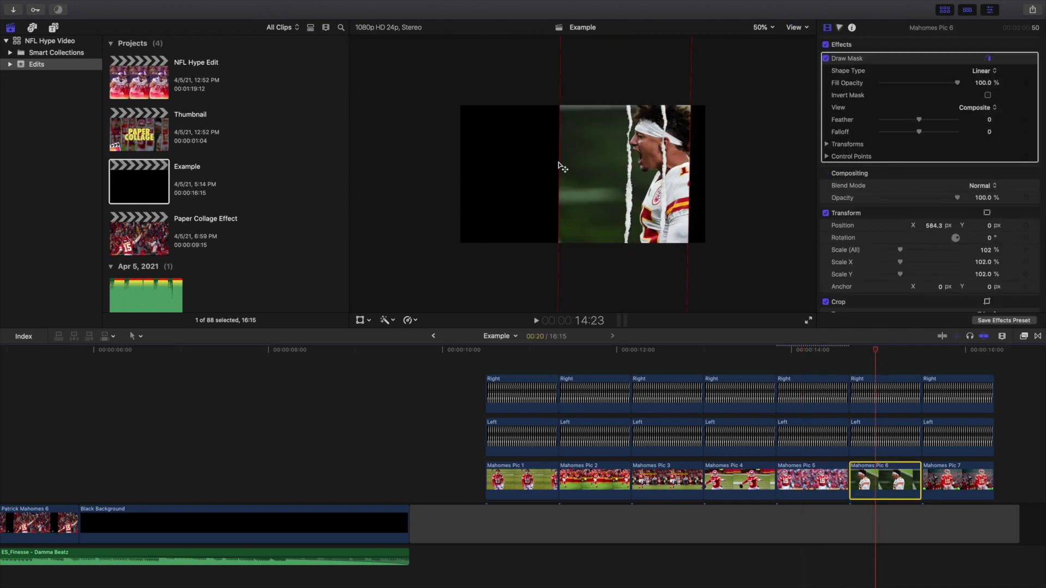
{"action": "left_click_drag", "start_coordinate": [556, 164], "coordinate": [630, 171]}
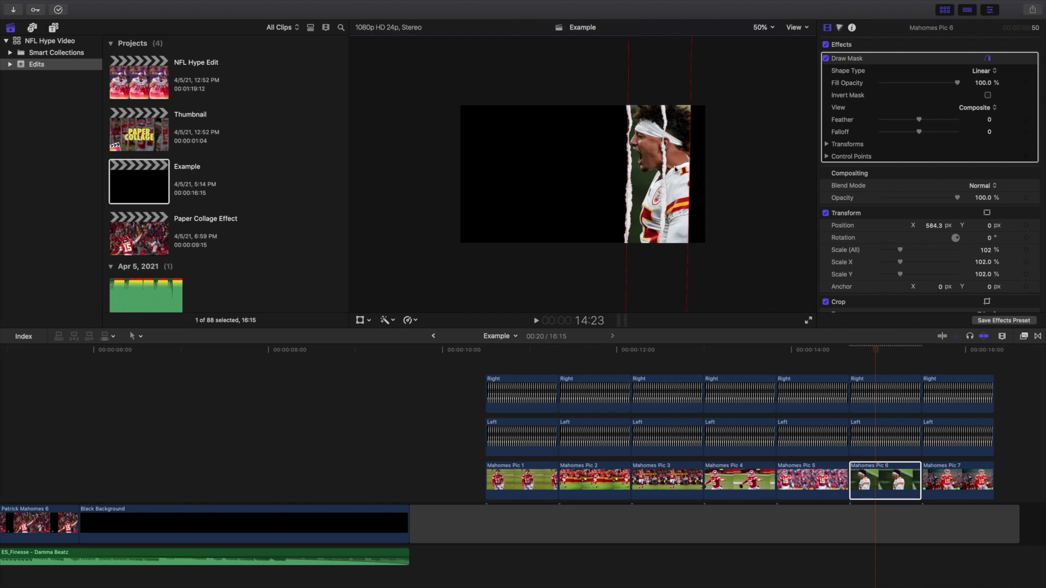
{"action": "left_click_drag", "start_coordinate": [693, 172], "coordinate": [668, 170]}
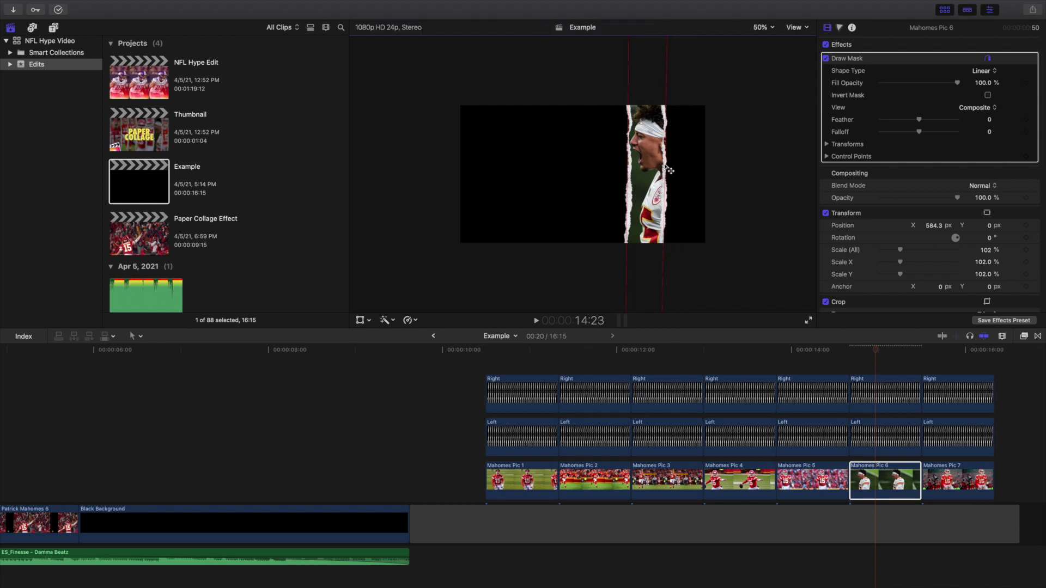
- Fit both sides of Mahomes Pic 7's mask to its paper edges, moving the left side inward
{"action": "left_click", "coordinate": [949, 368]}
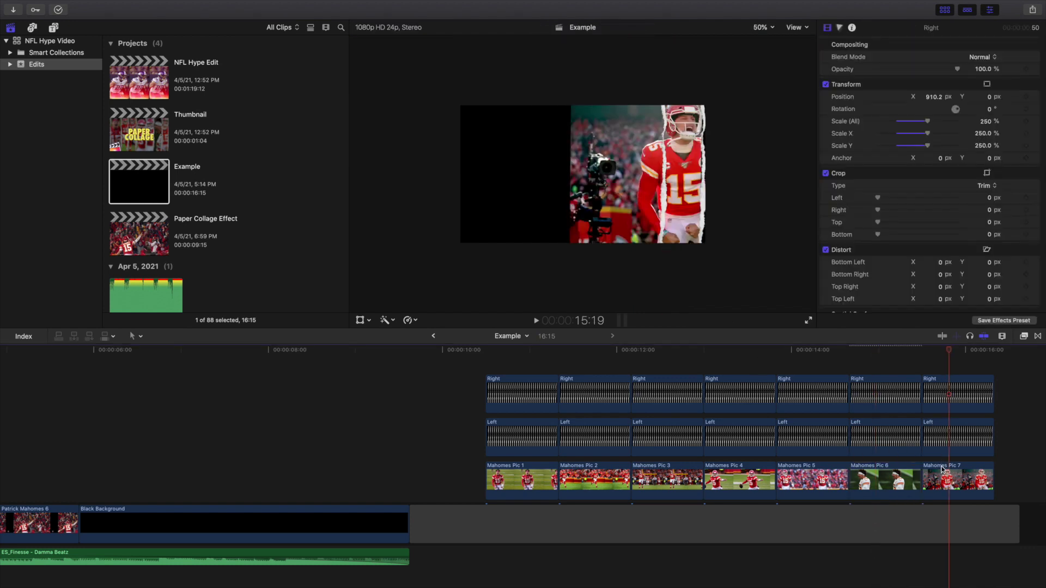
{"action": "key", "text": "c"}
{"action": "left_click_drag", "start_coordinate": [570, 148], "coordinate": [706, 171]}
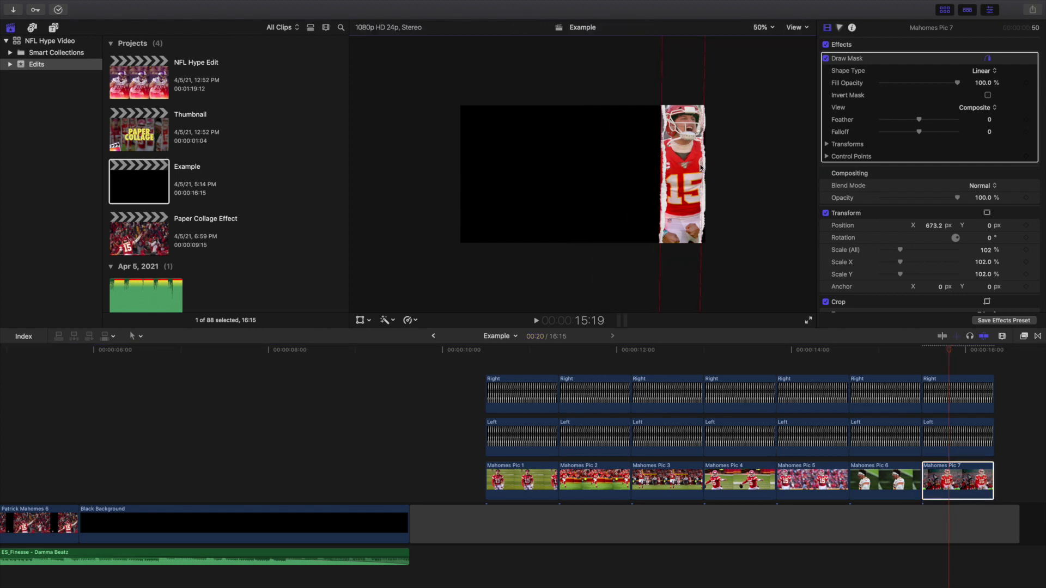
- Set the viewer zoom back to Fit and review the masked photo strips along the timeline
{"action": "left_click", "coordinate": [514, 365]}
{"action": "left_click", "coordinate": [763, 27]}
{"action": "left_click", "coordinate": [765, 33]}
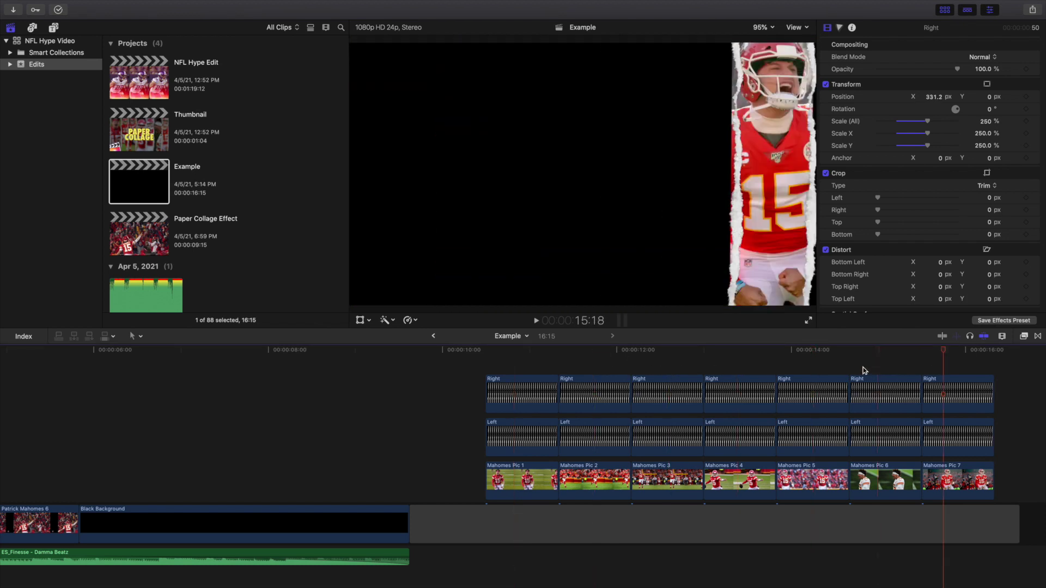
{"action": "left_click", "coordinate": [541, 362]}
{"action": "left_click", "coordinate": [585, 369]}
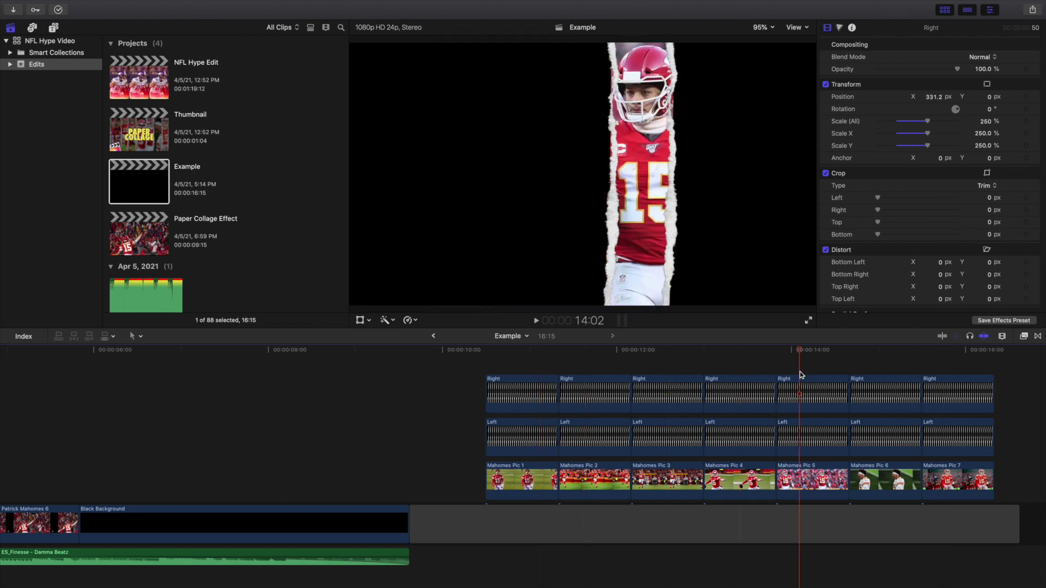
- Combine Mahomes Pic 1 with its Left and Right paper edge clips into a compound clip named 1
{"action": "left_click_drag", "start_coordinate": [533, 368], "coordinate": [538, 484]}
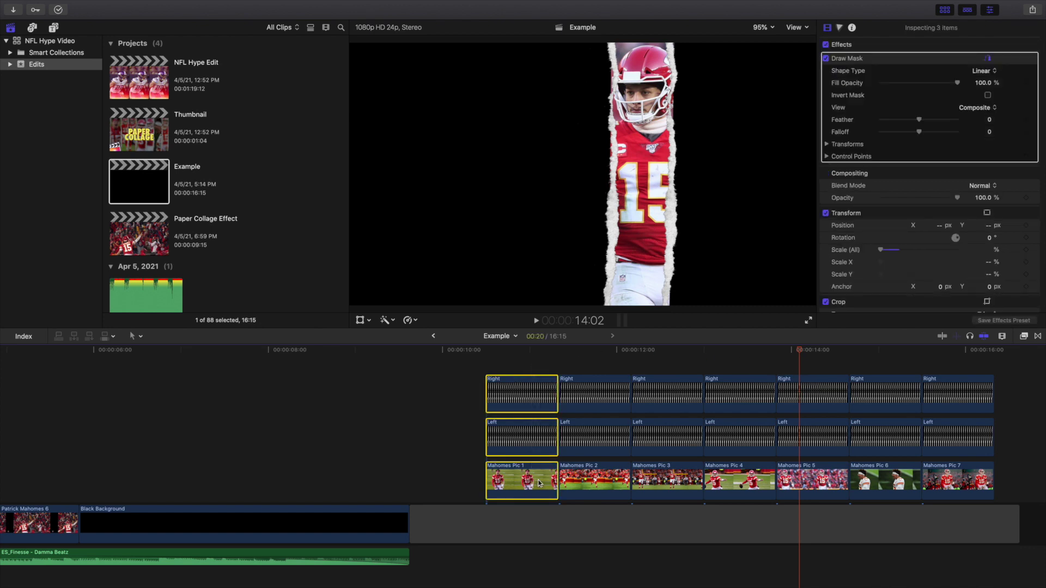
{"action": "key", "text": "alt+g"}
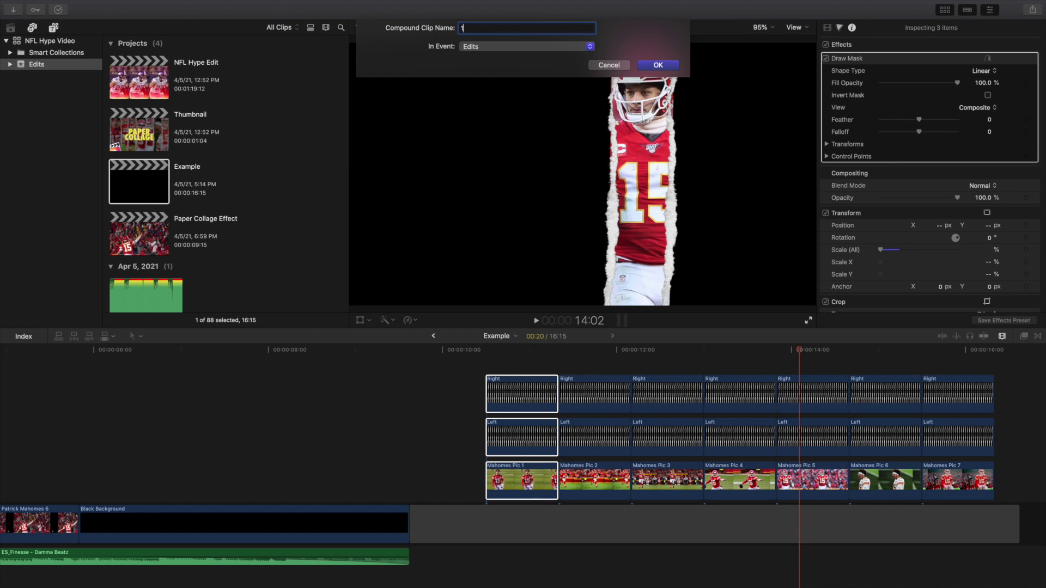
{"action": "type", "text": "1"}
{"action": "key", "text": "Return"}
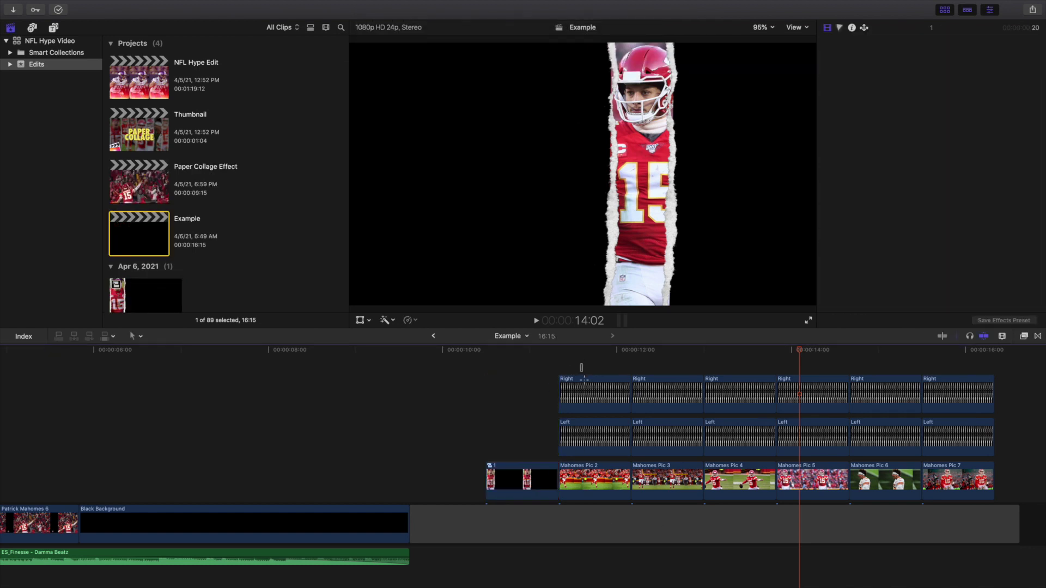
- Combine Mahomes Pic 2 and Mahomes Pic 3, each with its own Left and Right edge clips, into compound clips named 2 and 3
{"action": "left_click_drag", "start_coordinate": [581, 368], "coordinate": [594, 482]}
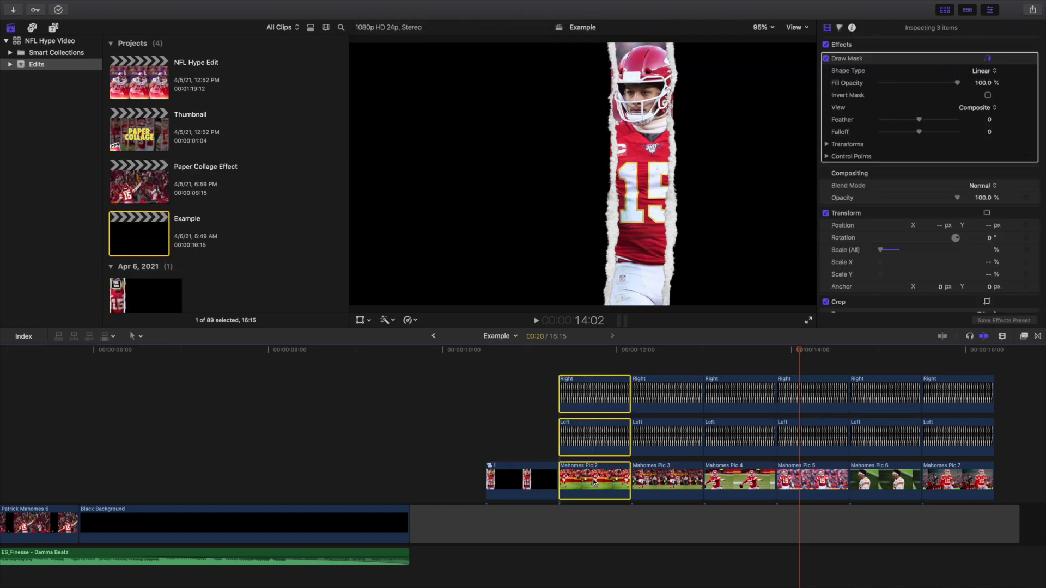
{"action": "key", "text": "alt+g"}
{"action": "type", "text": "2"}
{"action": "key", "text": "Return"}
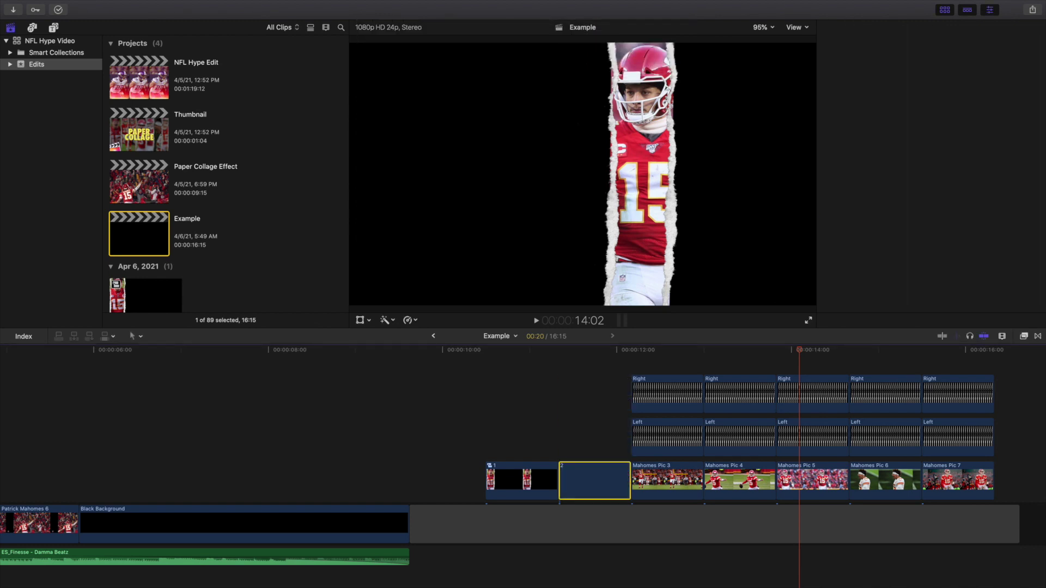
{"action": "left_click_drag", "start_coordinate": [653, 366], "coordinate": [669, 479]}
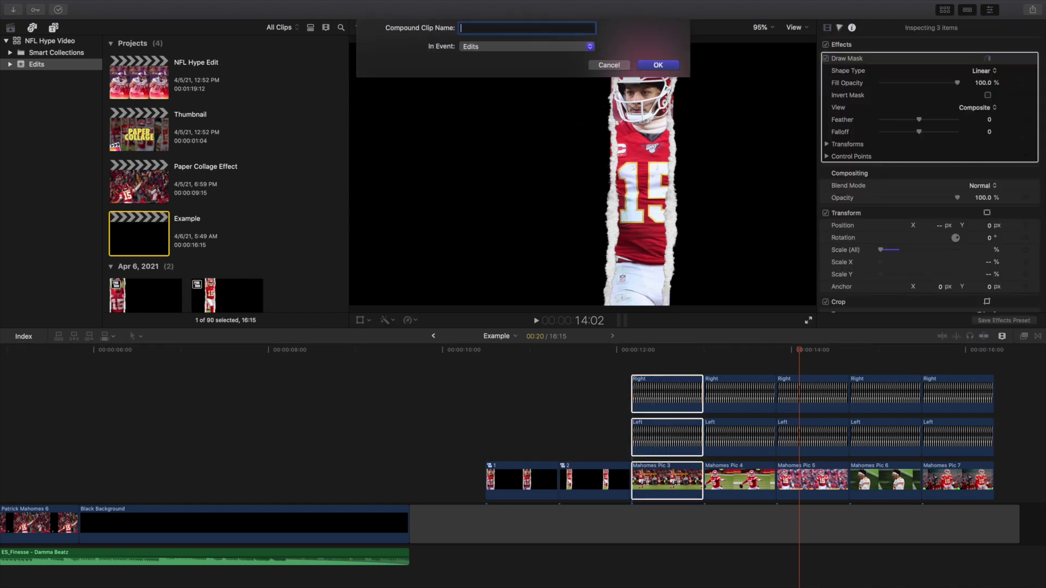
{"action": "key", "text": "Return"}
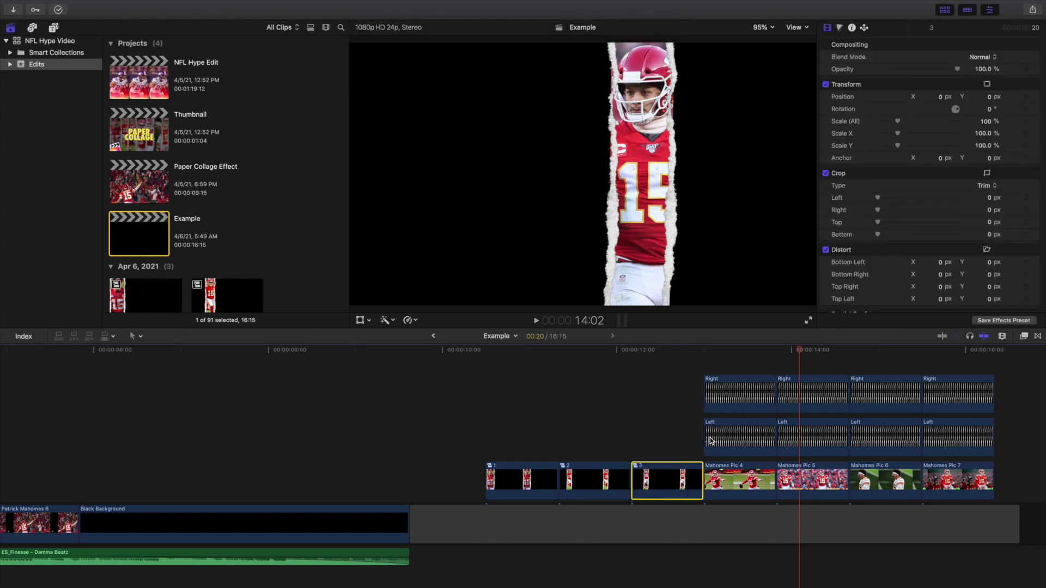
- Combine Mahomes Pic 4 and Mahomes Pic 5, each with its own Left and Right edge clips, into compound clips named 4 and 5
{"action": "left_click_drag", "start_coordinate": [732, 370], "coordinate": [735, 499]}
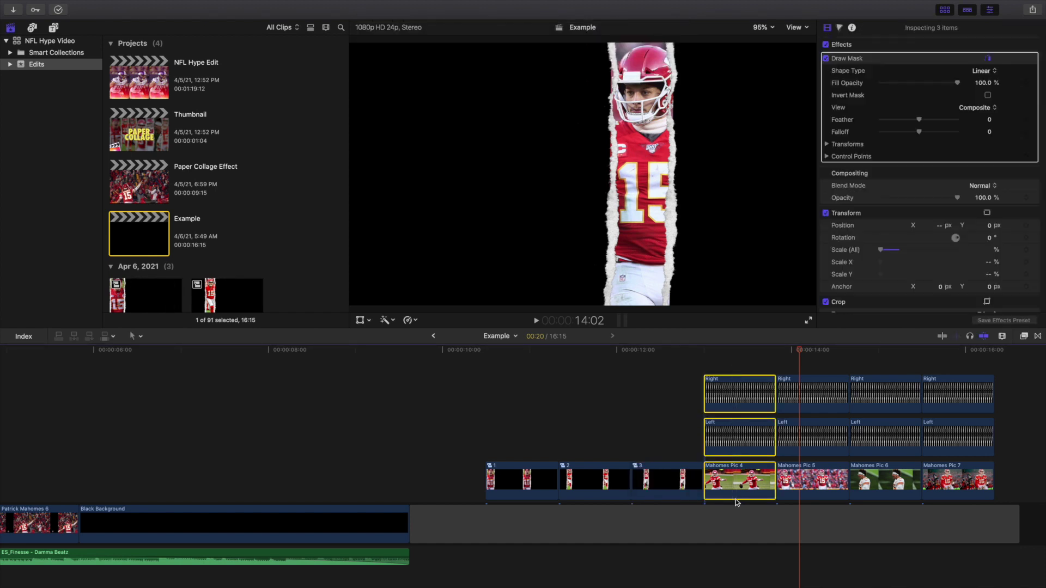
{"action": "key", "text": "alt+g"}
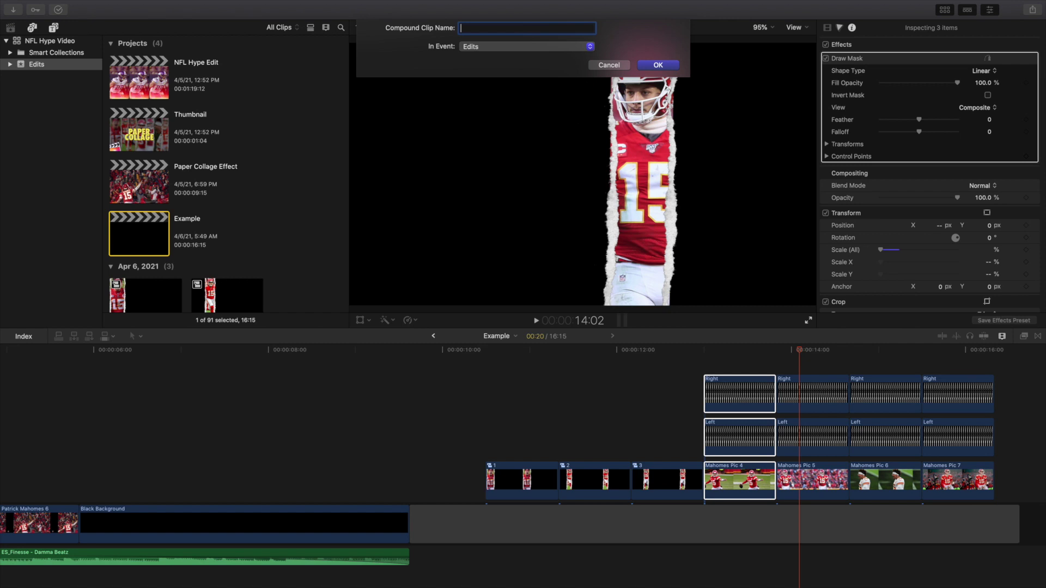
{"action": "type", "text": "4"}
{"action": "key", "text": "Return"}
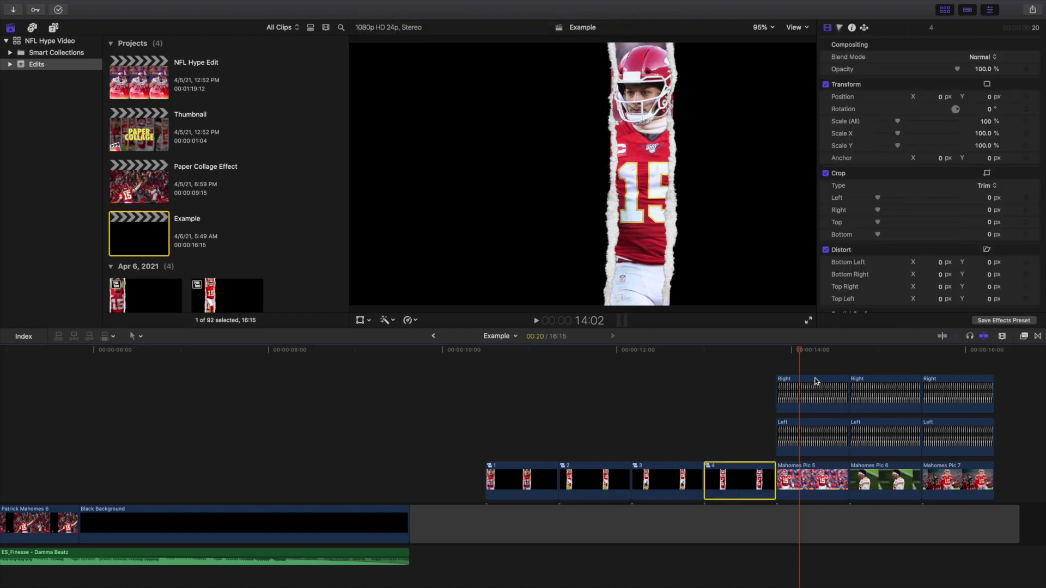
{"action": "left_click_drag", "start_coordinate": [807, 366], "coordinate": [816, 489]}
{"action": "key", "text": "alt+g"}
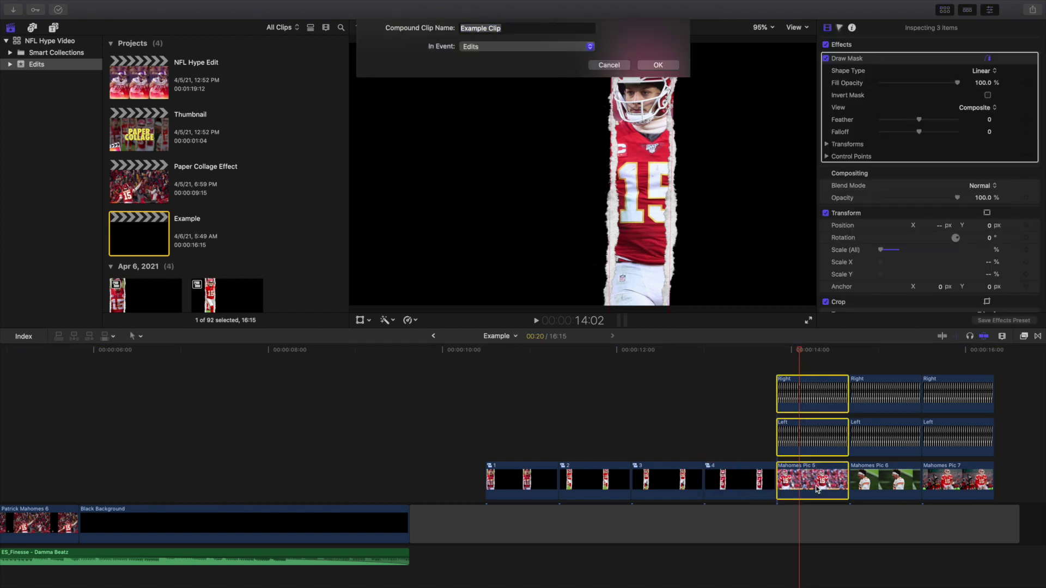
{"action": "type", "text": "5"}
{"action": "key", "text": "Return"}
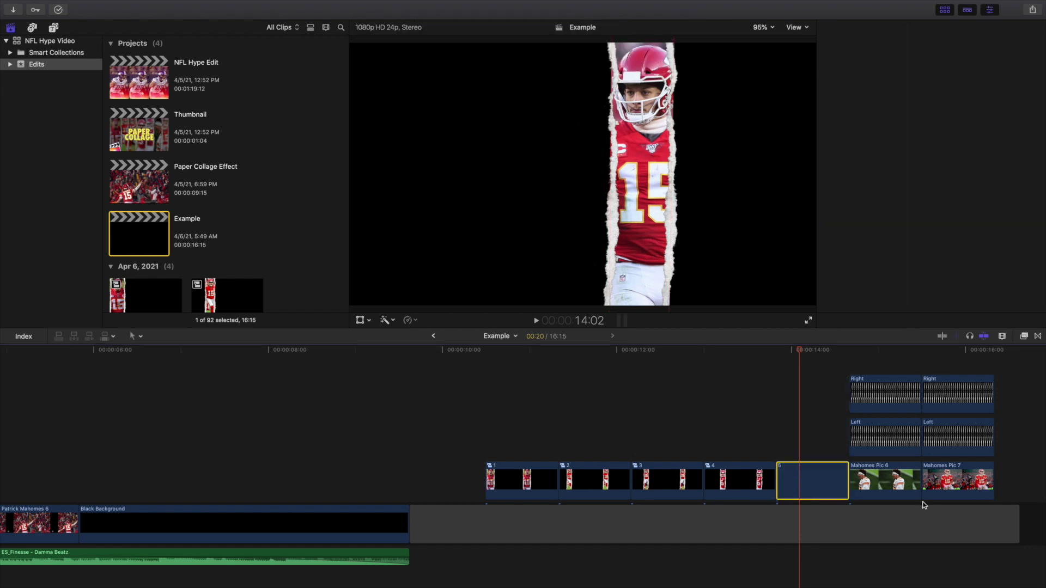
- Combine Mahomes Pic 6 and Mahomes Pic 7, each with its own Left and Right edge clips, into compound clips named 6 and 7
{"action": "left_click_drag", "start_coordinate": [882, 364], "coordinate": [880, 491]}
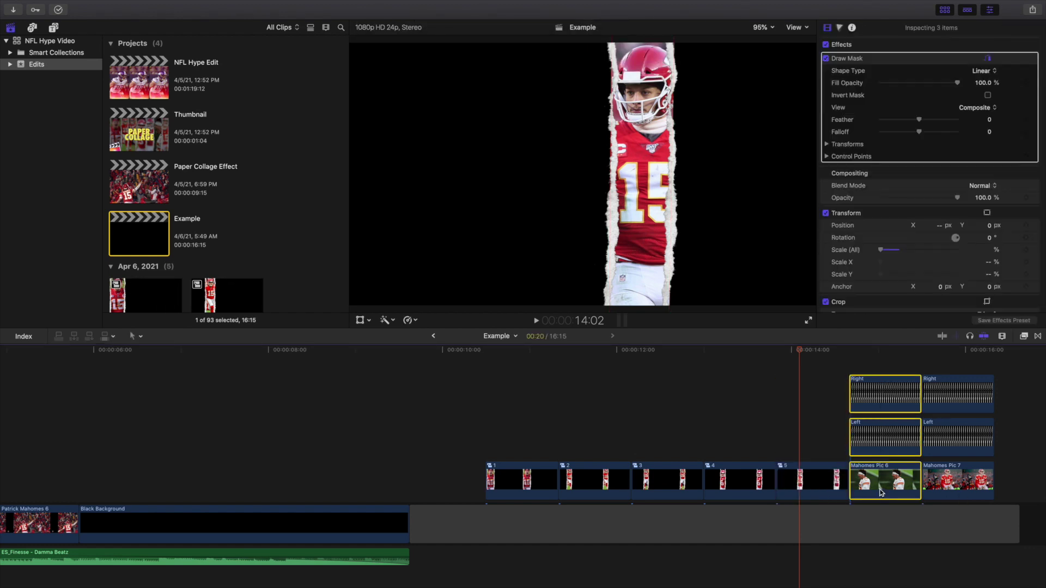
{"action": "key", "text": "alt+g"}
{"action": "key", "text": "BackSpace"}
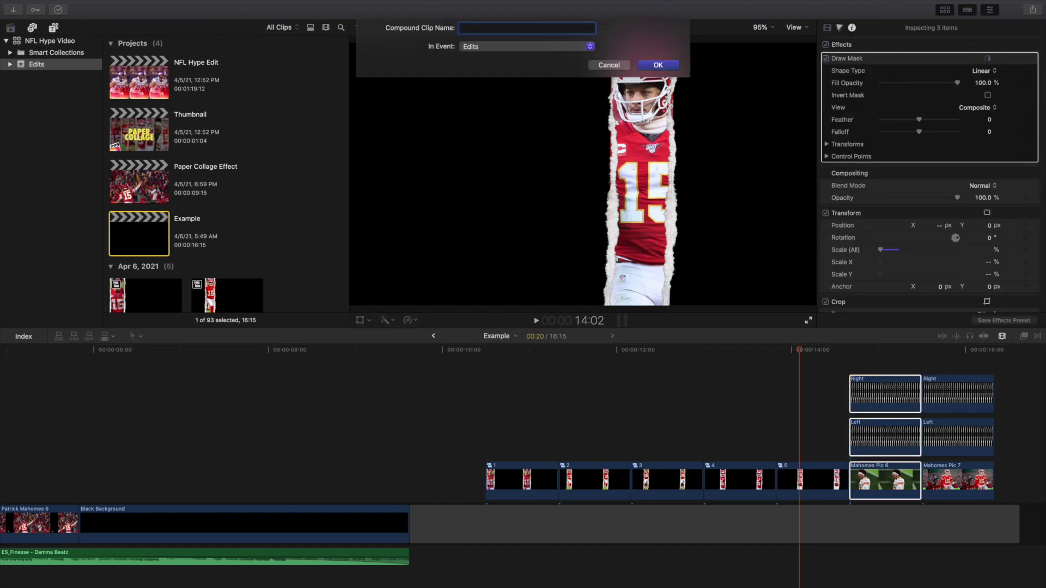
{"action": "type", "text": "6"}
{"action": "key", "text": "Return"}
{"action": "left_click_drag", "start_coordinate": [952, 366], "coordinate": [956, 476]}
{"action": "key", "text": "alt+g"}
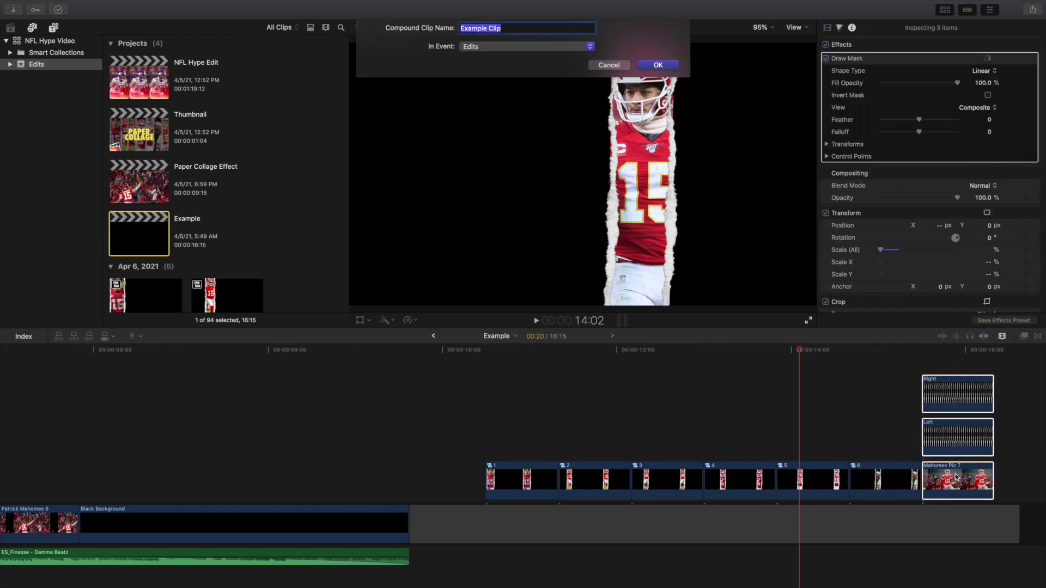
{"action": "key", "text": "BackSpace"}
{"action": "key", "text": "Return"}
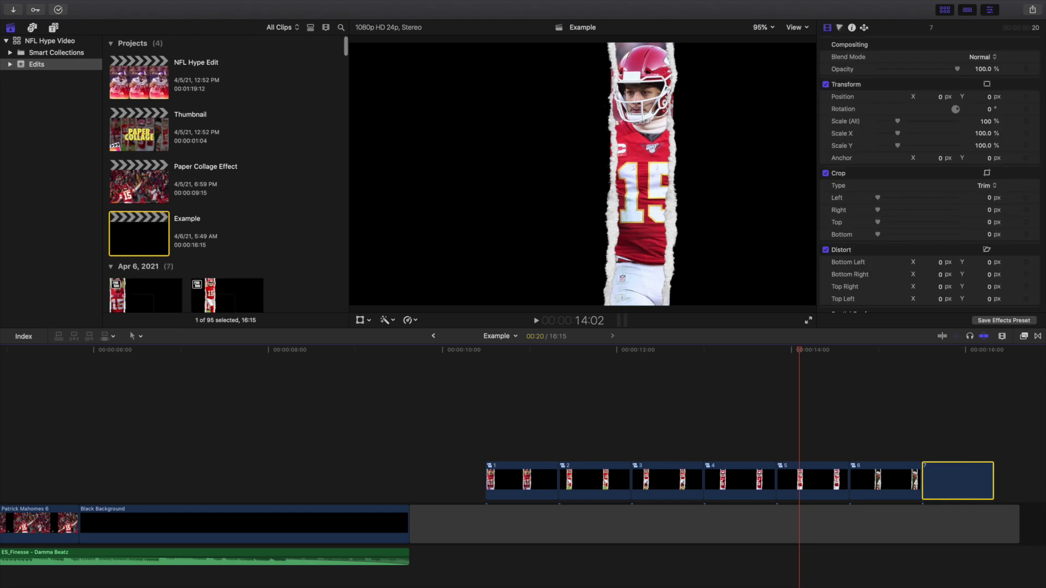
- Set the duration of compound clips 2 through 7 to 14 frames
{"action": "scroll", "coordinate": [805, 469], "scroll_direction": "left", "scroll_amount": 3}
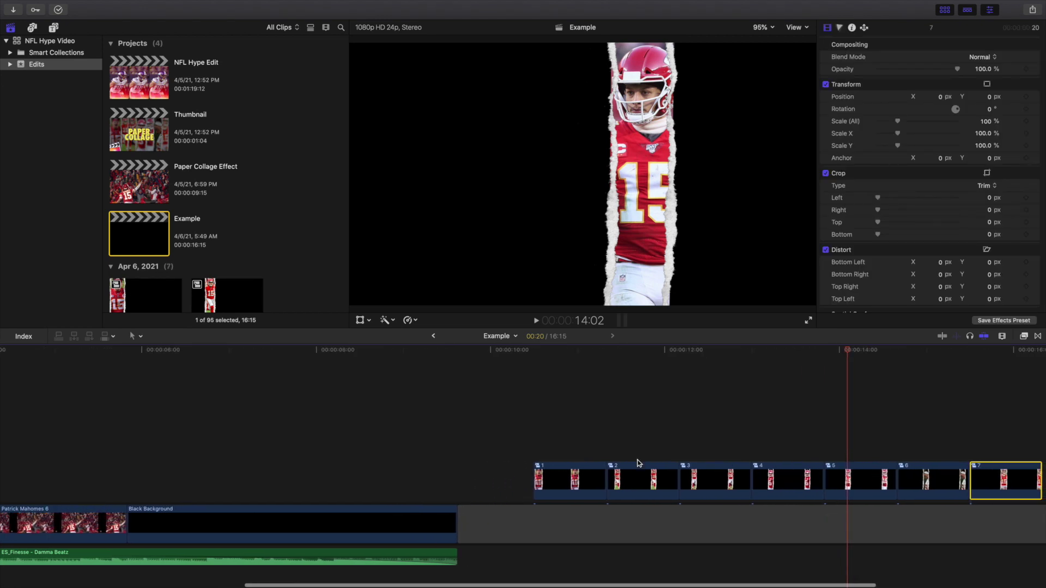
{"action": "left_click", "coordinate": [575, 455]}
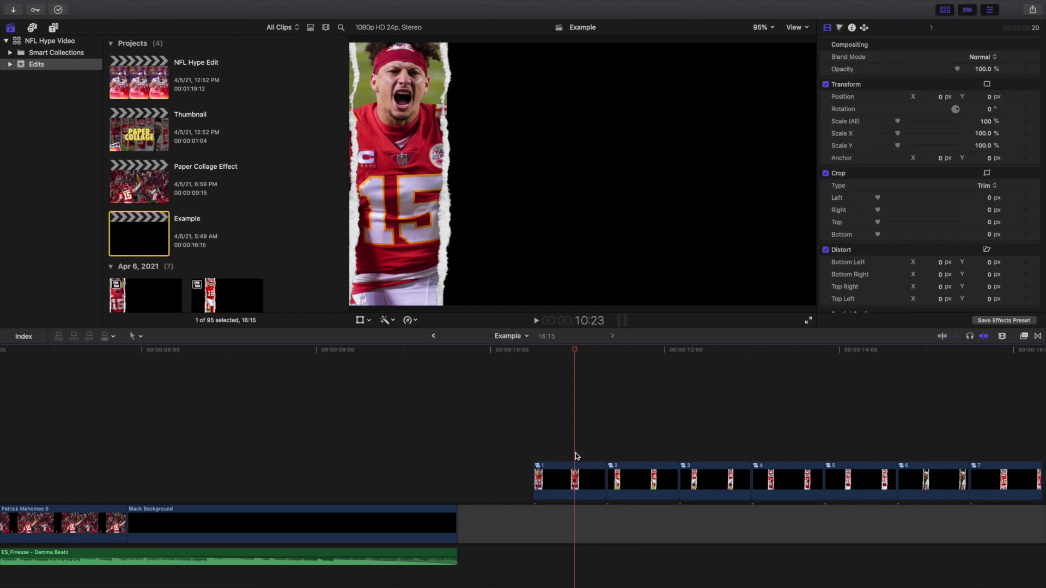
{"action": "scroll", "coordinate": [575, 456], "scroll_direction": "right", "scroll_amount": 3}
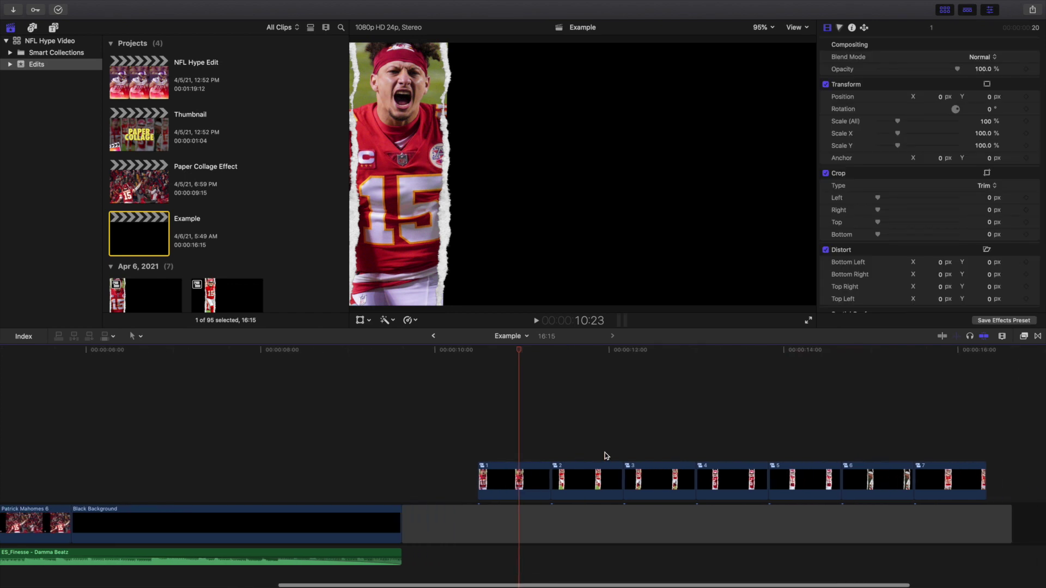
{"action": "left_click_drag", "start_coordinate": [586, 449], "coordinate": [941, 488]}
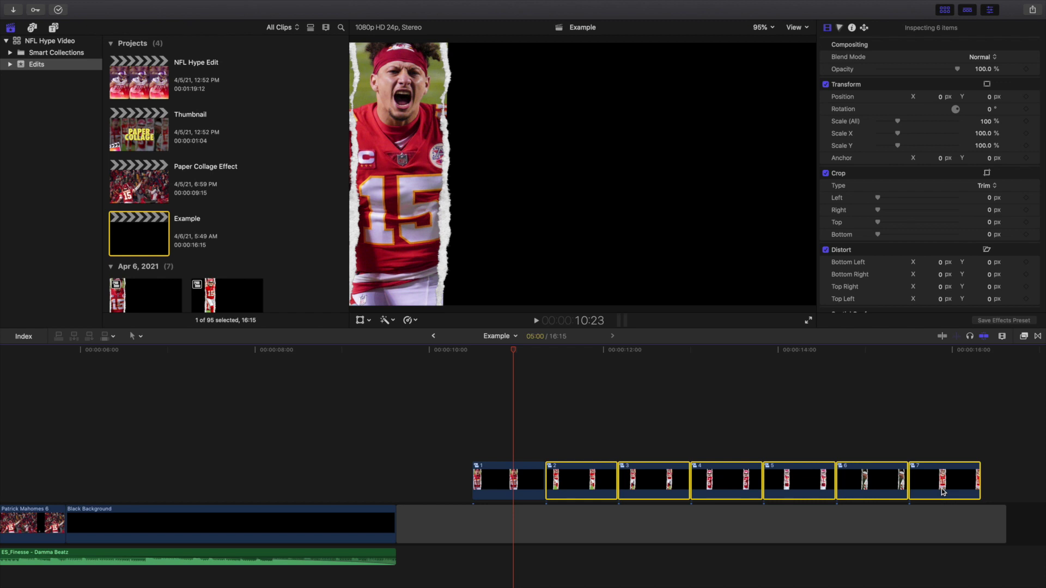
{"action": "key", "text": "ctrl+d"}
{"action": "type", "text": "14"}
{"action": "key", "text": "Return"}
{"action": "scroll", "coordinate": [813, 493], "scroll_direction": "left", "scroll_amount": 3}
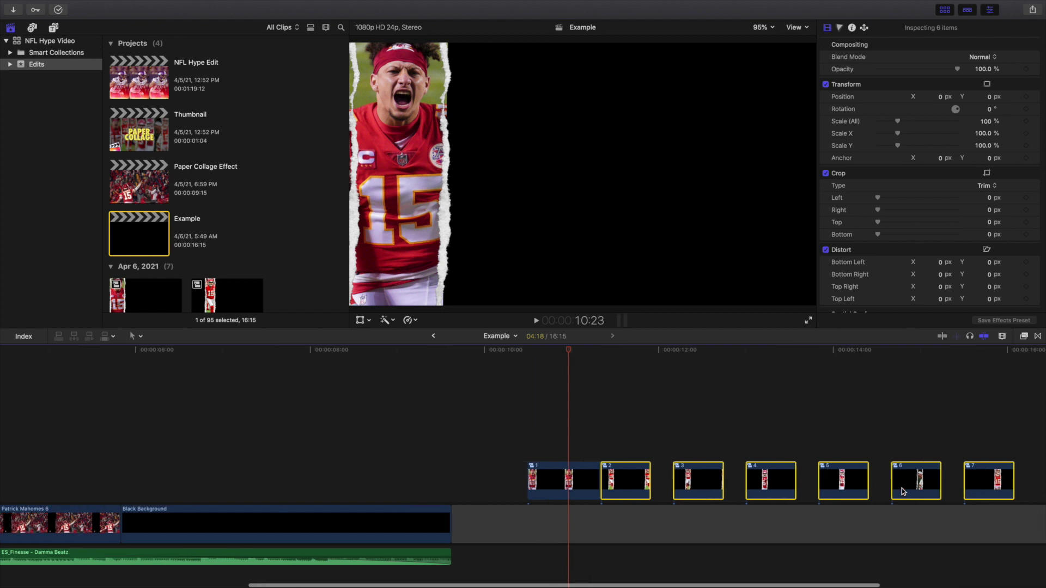
- Close the gaps between the shortened clips by moving clips 3 through 7 end to end behind clip 2
{"action": "left_click_drag", "start_coordinate": [769, 484], "coordinate": [703, 443]}
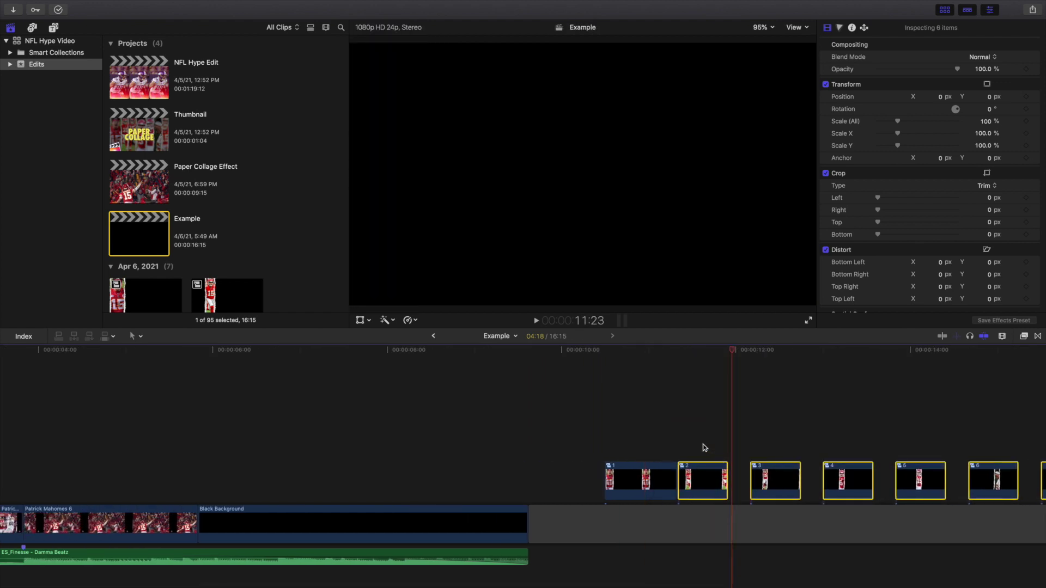
{"action": "scroll", "coordinate": [778, 474], "scroll_direction": "right", "scroll_amount": 2}
{"action": "scroll", "coordinate": [778, 474], "scroll_direction": "right", "scroll_amount": 3}
{"action": "left_click_drag", "start_coordinate": [656, 481], "coordinate": [632, 480]}
{"action": "left_click_drag", "start_coordinate": [716, 475], "coordinate": [672, 476]}
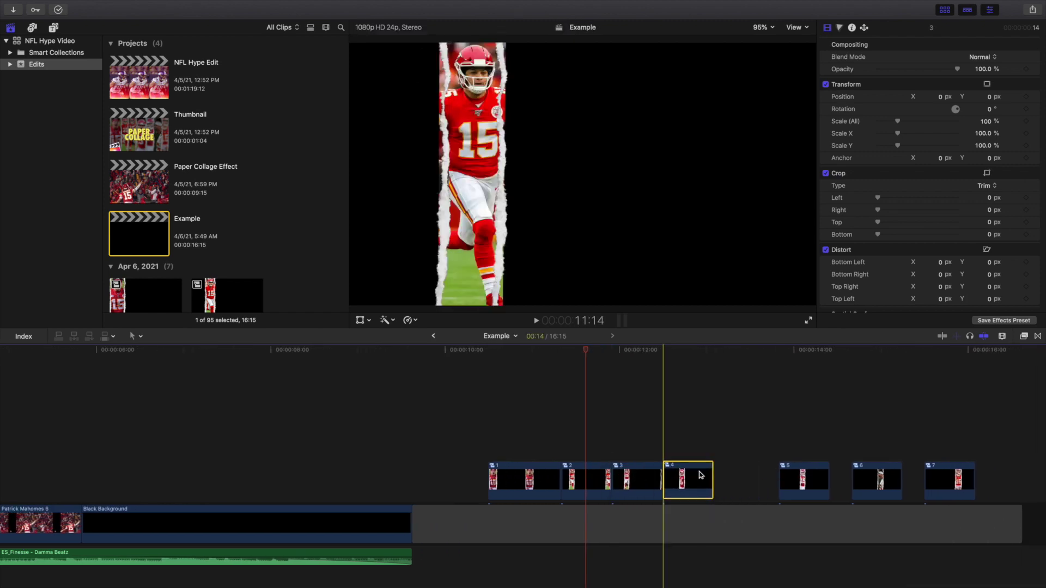
{"action": "left_click_drag", "start_coordinate": [793, 477], "coordinate": [717, 477]}
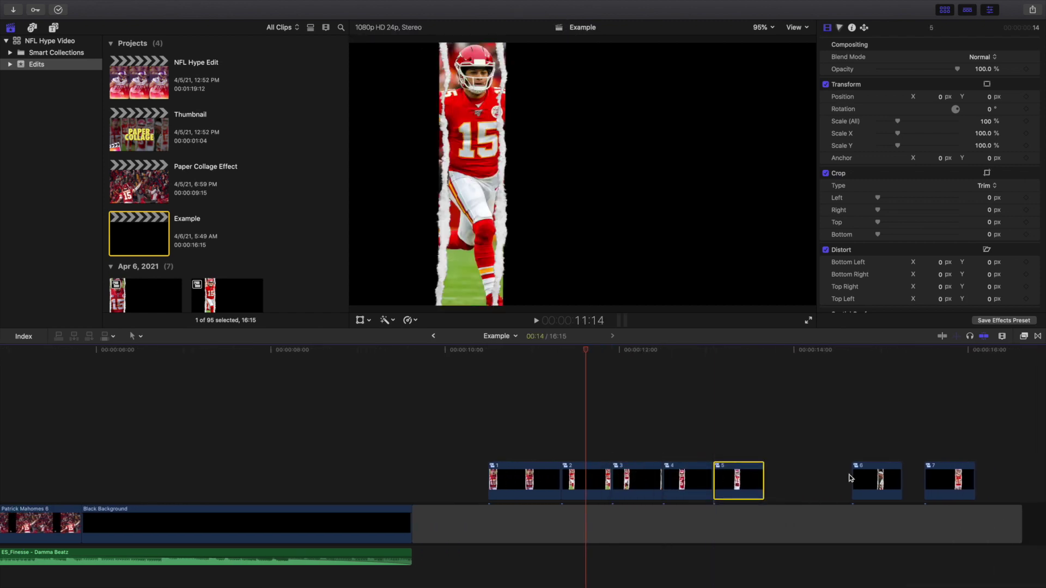
{"action": "left_click_drag", "start_coordinate": [871, 477], "coordinate": [784, 477]}
{"action": "left_click_drag", "start_coordinate": [958, 477], "coordinate": [848, 477]}
- Set the duration of compound clip 1 to 16 frames
{"action": "scroll", "coordinate": [828, 477], "scroll_direction": "left", "scroll_amount": 5}
{"action": "left_click", "coordinate": [790, 477]}
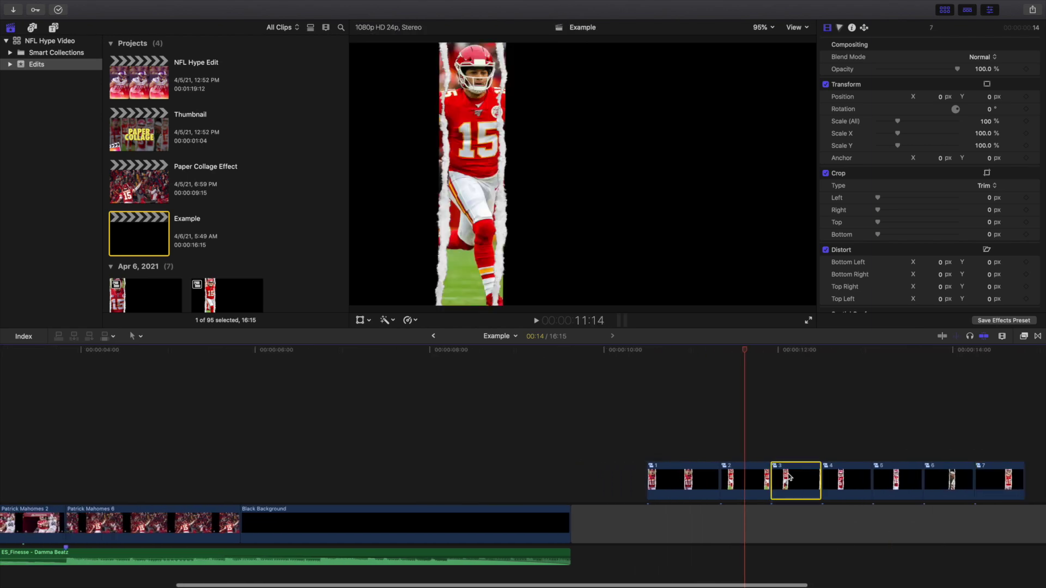
{"action": "left_click", "coordinate": [668, 446]}
{"action": "left_click", "coordinate": [684, 473]}
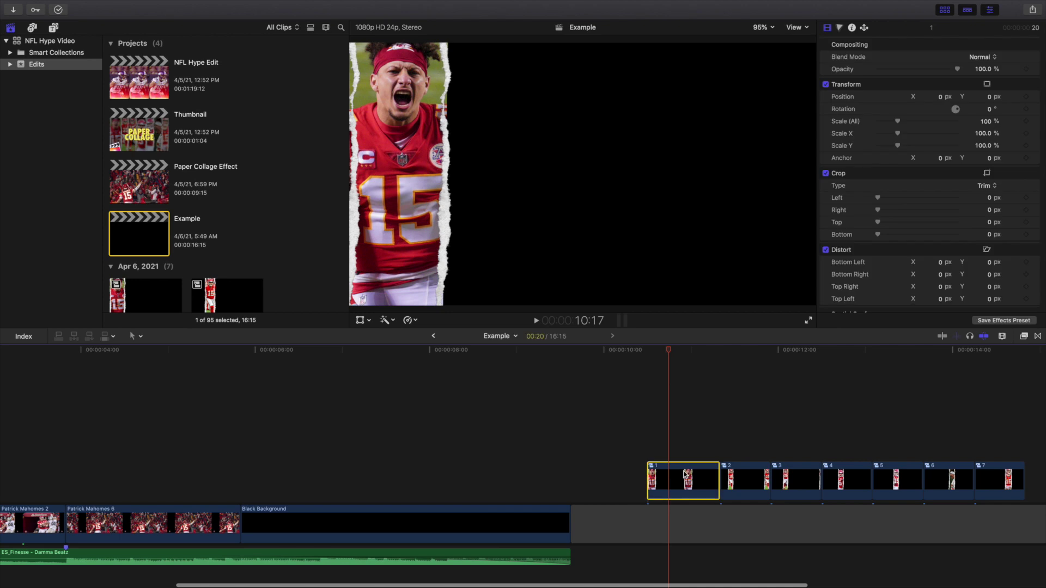
{"action": "key", "text": "ctrl+d"}
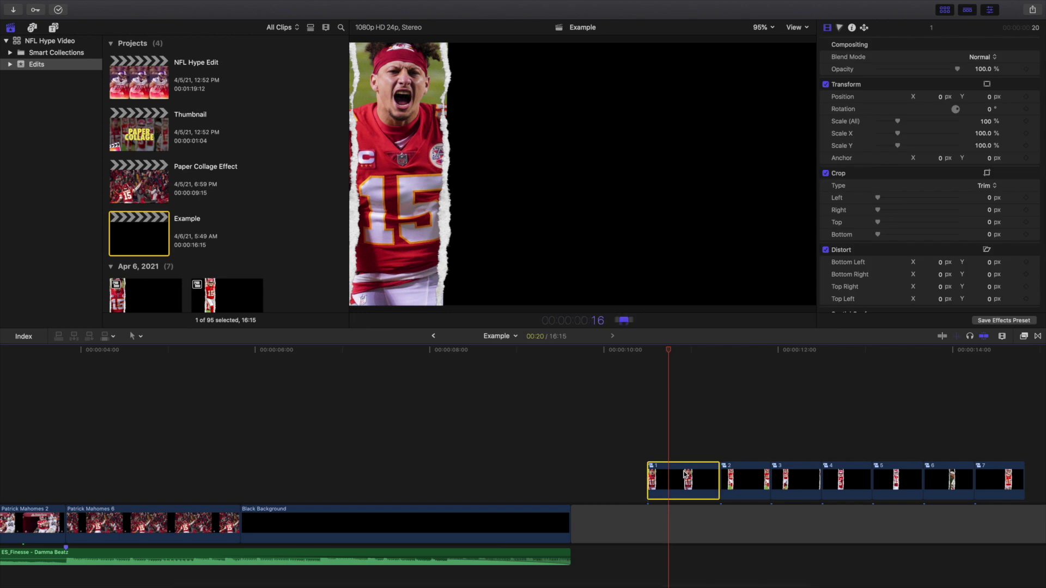
{"action": "key", "text": "Return"}
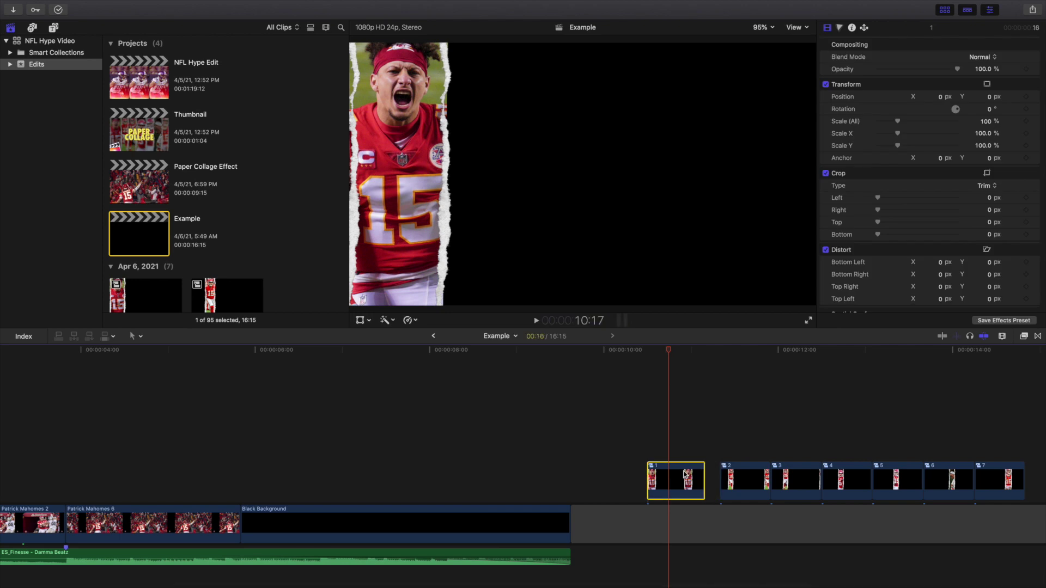
- Go through compound clips 2 to 7 and clip 1 to check their durations
{"action": "left_click", "coordinate": [736, 475]}
{"action": "left_click", "coordinate": [811, 472]}
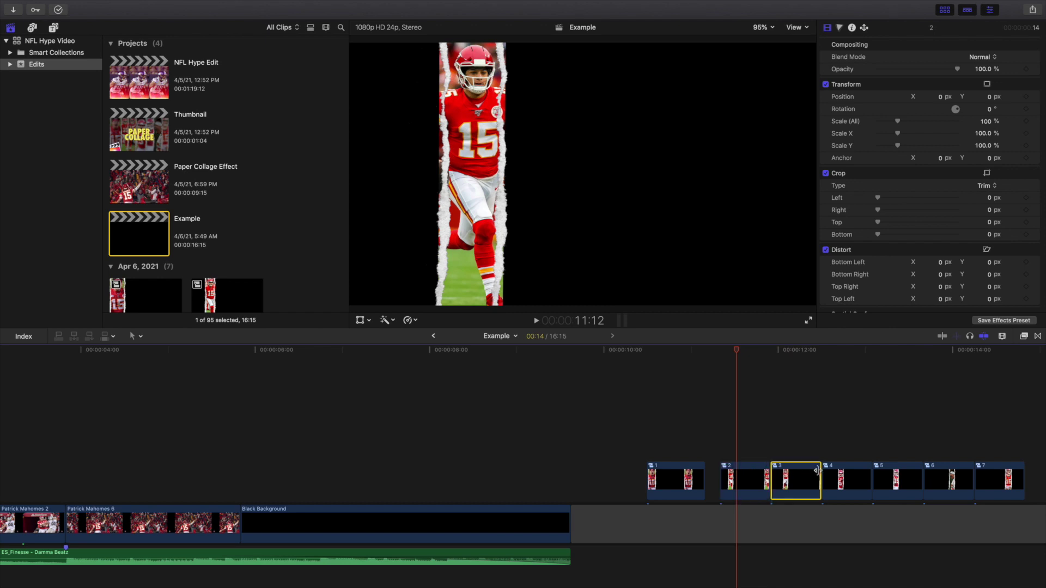
{"action": "left_click", "coordinate": [845, 476]}
{"action": "left_click", "coordinate": [900, 478]}
{"action": "left_click", "coordinate": [939, 479]}
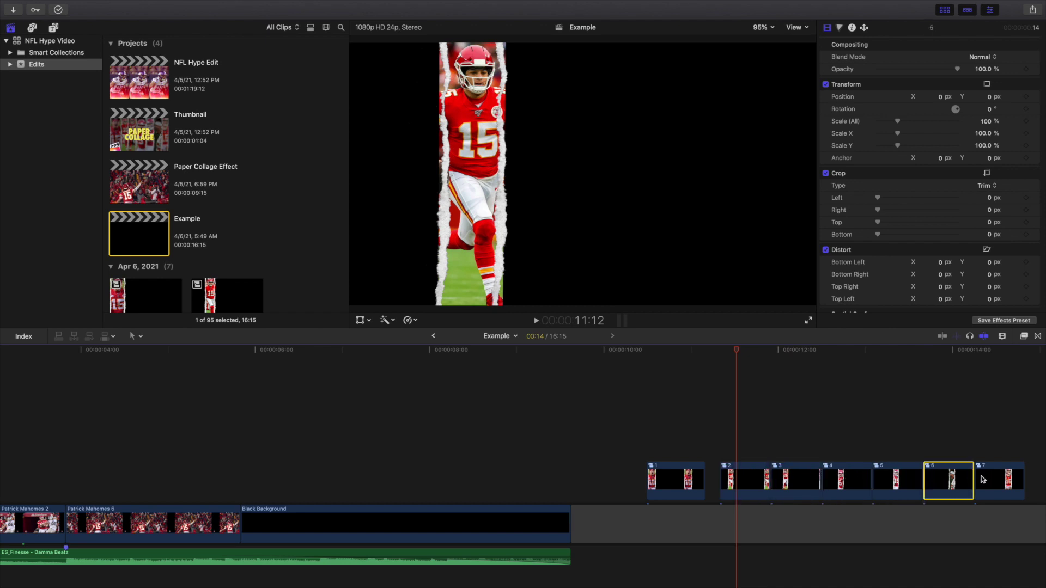
{"action": "left_click", "coordinate": [978, 477]}
{"action": "left_click", "coordinate": [675, 473]}
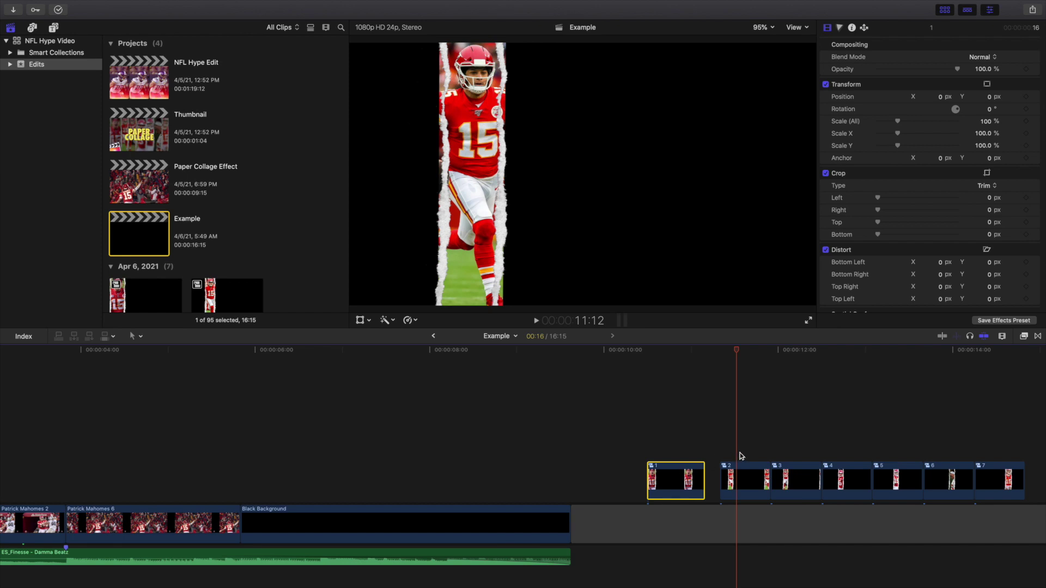
- Move clips 2 through 7 together so that clip 2 starts where clip 1 ends
{"action": "left_click_drag", "start_coordinate": [740, 455], "coordinate": [1015, 501]}
{"action": "left_click_drag", "start_coordinate": [732, 482], "coordinate": [724, 479]}
{"action": "left_click", "coordinate": [726, 459]}
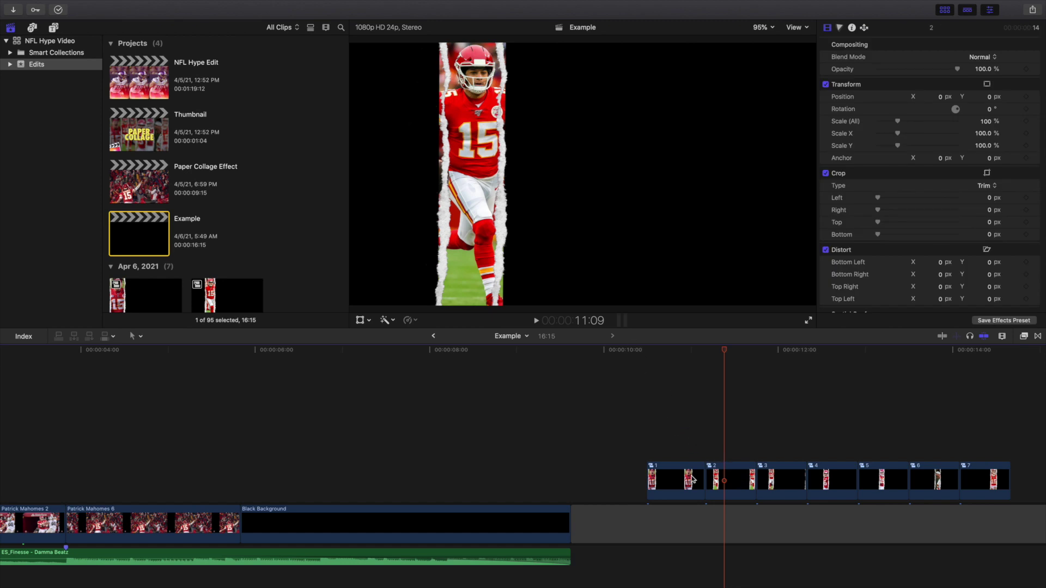
- Add a marker to clip 1 four frames after its start, at 10:16
{"action": "left_click", "coordinate": [648, 455]}
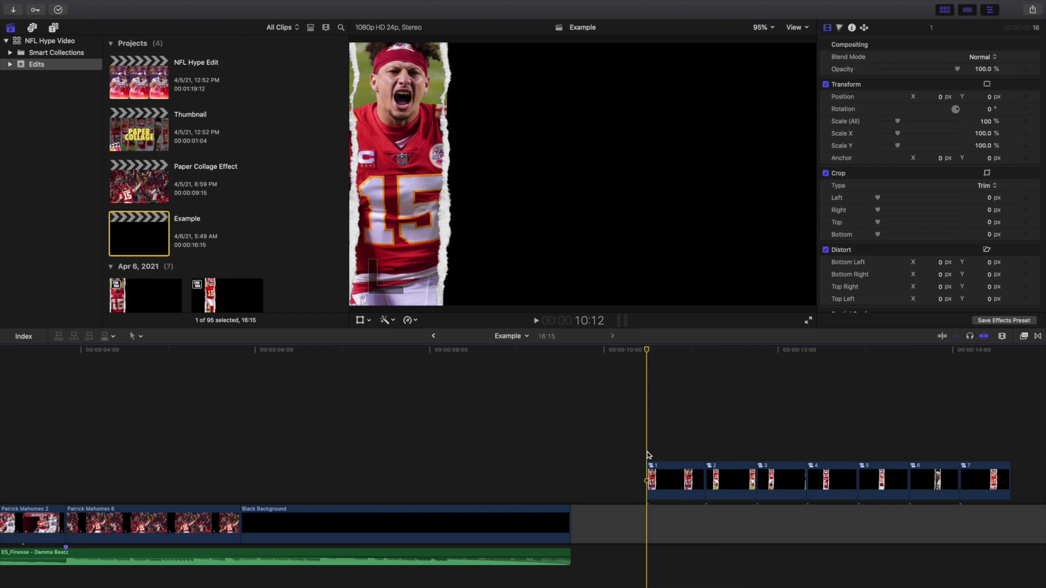
{"action": "key", "text": "super+equal"}
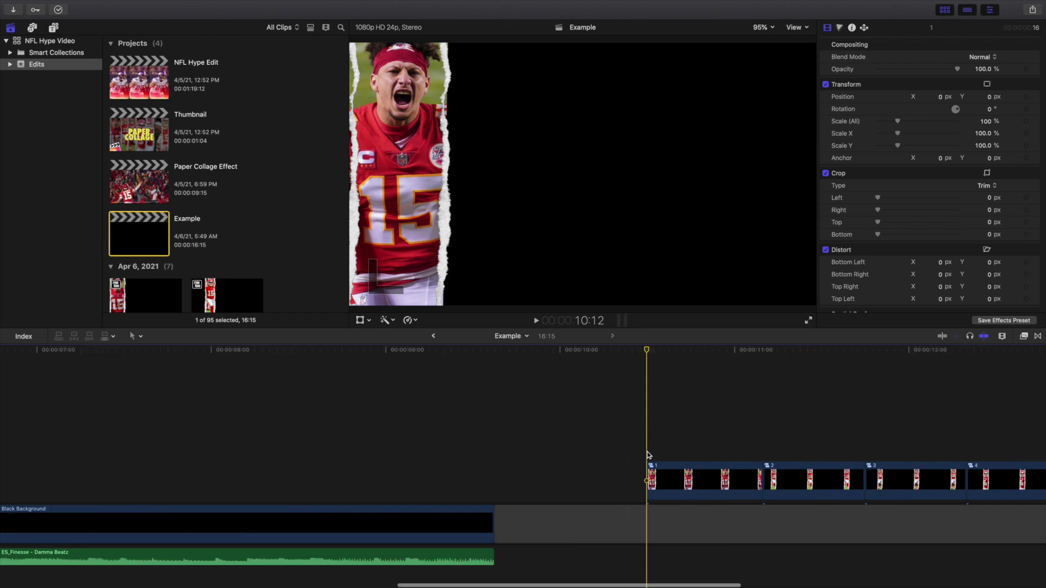
{"action": "scroll", "coordinate": [648, 455], "scroll_direction": "right", "scroll_amount": 3}
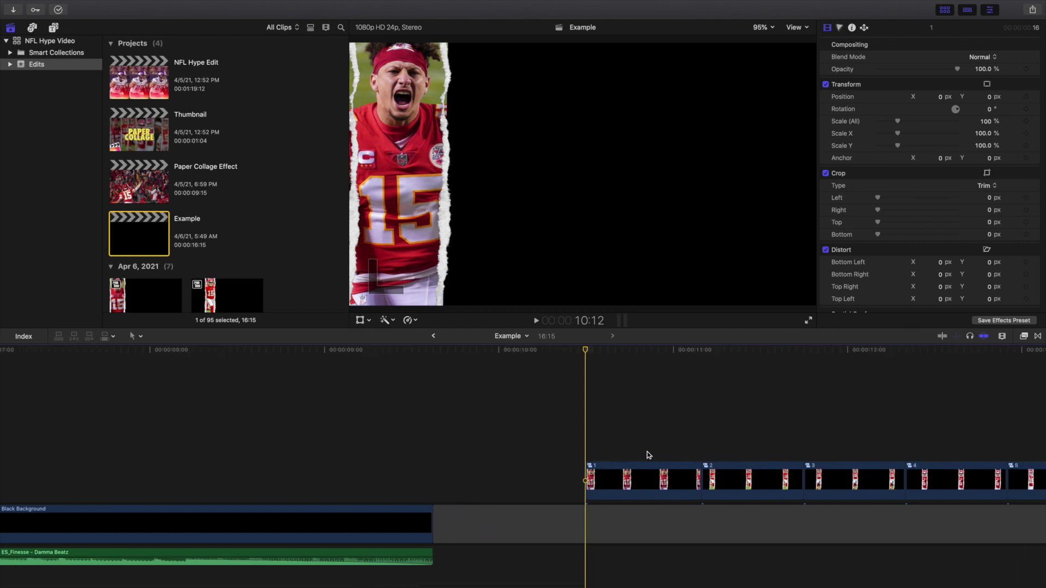
{"action": "key", "text": "Right"}
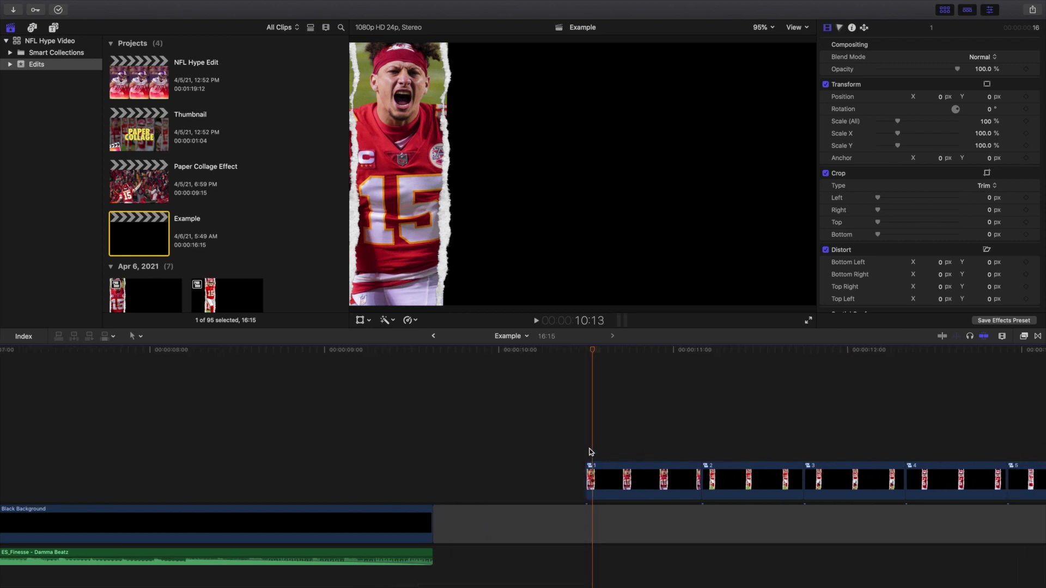
{"action": "key", "text": "Right"}
{"action": "key", "text": "Right"}
{"action": "key", "text": "Right"}
{"action": "key", "text": "Right"}
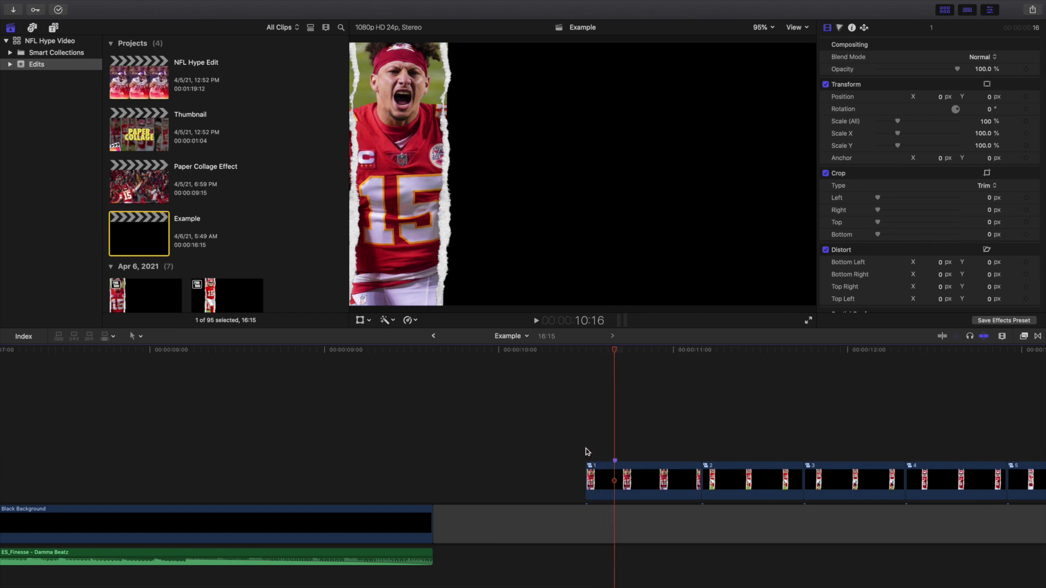
- Add five more markers to clip 1, one every two frames from 10:18 to 11:02
{"action": "key", "text": "Right"}
{"action": "key", "text": "Right"}
{"action": "key", "text": "m"}
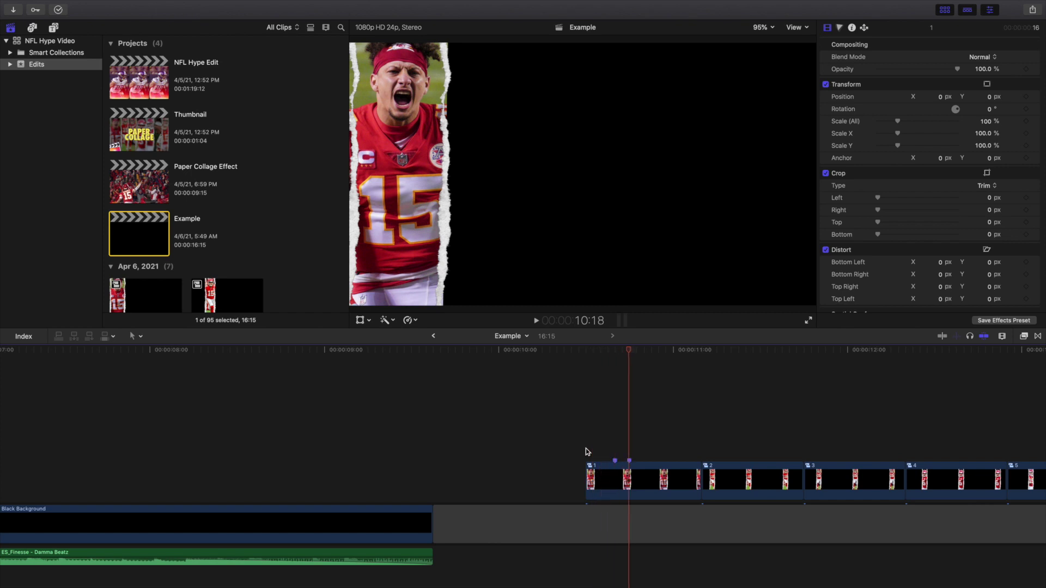
{"action": "key", "text": "Right"}
{"action": "key", "text": "Right"}
{"action": "key", "text": "m"}
{"action": "key", "text": "Right"}
{"action": "key", "text": "Right"}
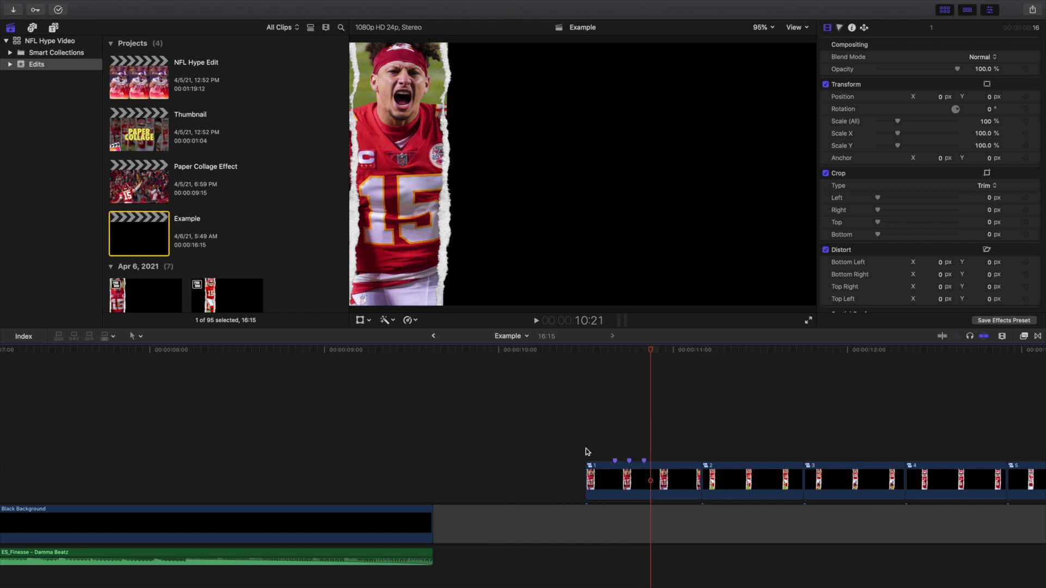
{"action": "key", "text": "Right"}
{"action": "key", "text": "Right"}
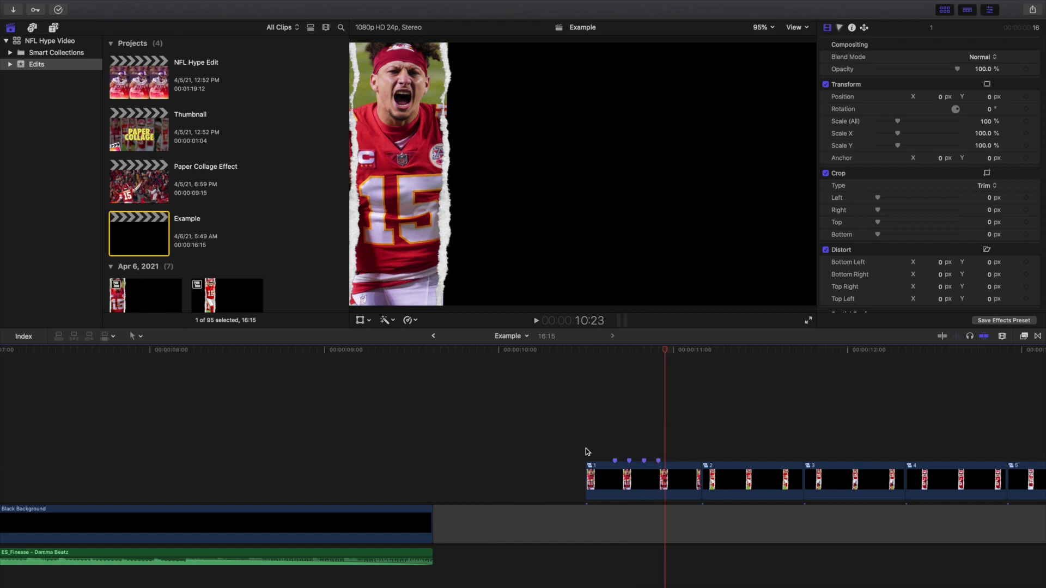
{"action": "key", "text": "m"}
{"action": "key", "text": "Right"}
{"action": "key", "text": "Right"}
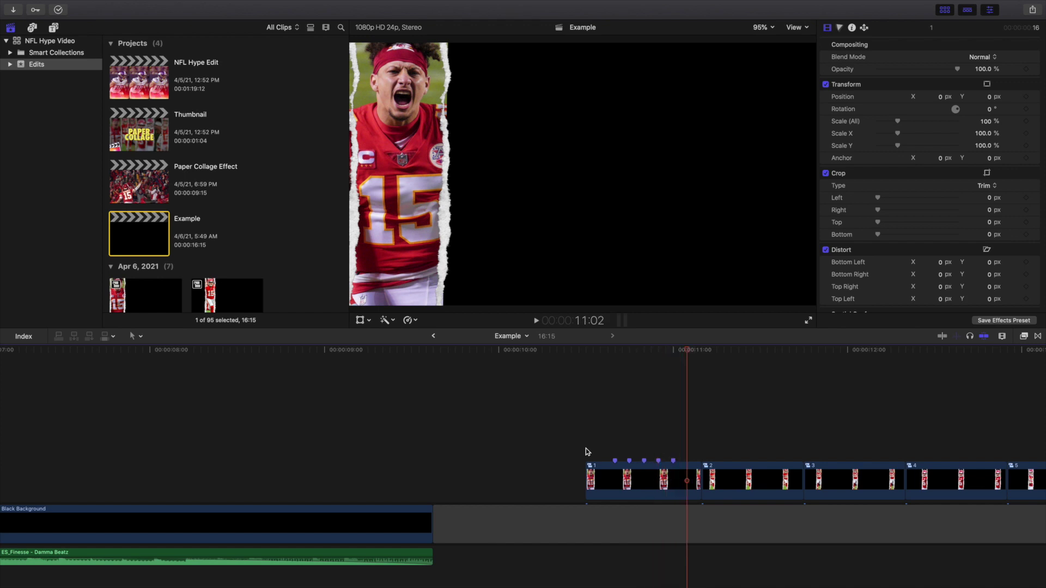
- Stack clip 2 above clip 1 starting at the first marker, and clip 3 above clip 2 starting at the second marker
{"action": "left_click_drag", "start_coordinate": [732, 475], "coordinate": [651, 434]}
{"action": "left_click_drag", "start_coordinate": [830, 485], "coordinate": [655, 399]}
{"action": "scroll", "coordinate": [748, 430], "scroll_direction": "right", "scroll_amount": 1}
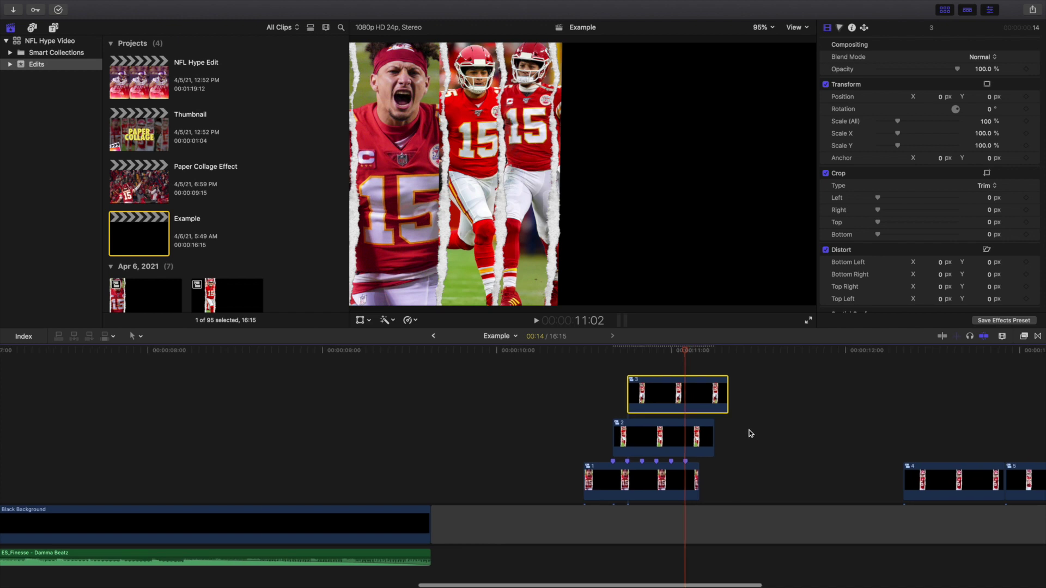
- Stack clip 4 above clip 3 starting at the fourth marker, and clip 5 above clip 4 starting at the fifth marker
{"action": "left_click_drag", "start_coordinate": [918, 485], "coordinate": [691, 362]}
{"action": "scroll", "coordinate": [784, 423], "scroll_direction": "up", "scroll_amount": 4}
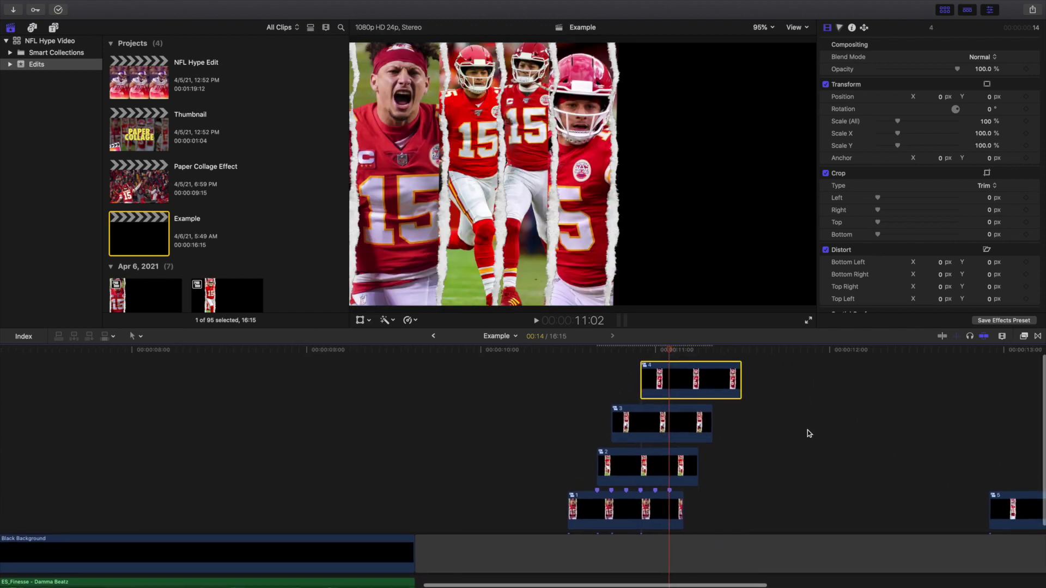
{"action": "left_click_drag", "start_coordinate": [1012, 527], "coordinate": [680, 375]}
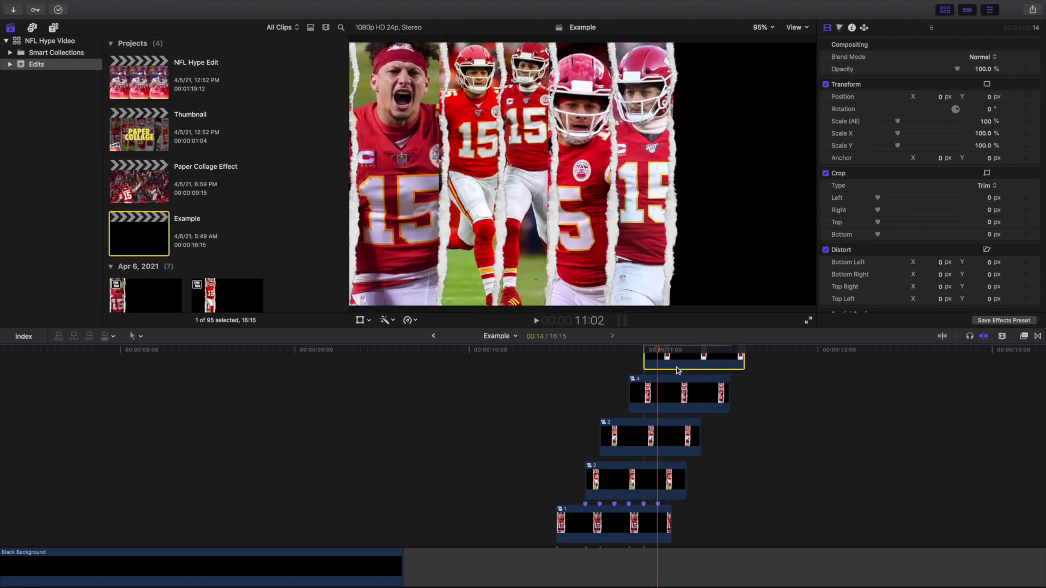
- Check the stagger frame by frame from clip 1's start and move clip 4 to start at the third marker, 10:20
{"action": "left_click", "coordinate": [555, 394]}
{"action": "key", "text": "Right"}
{"action": "key", "text": "Right"}
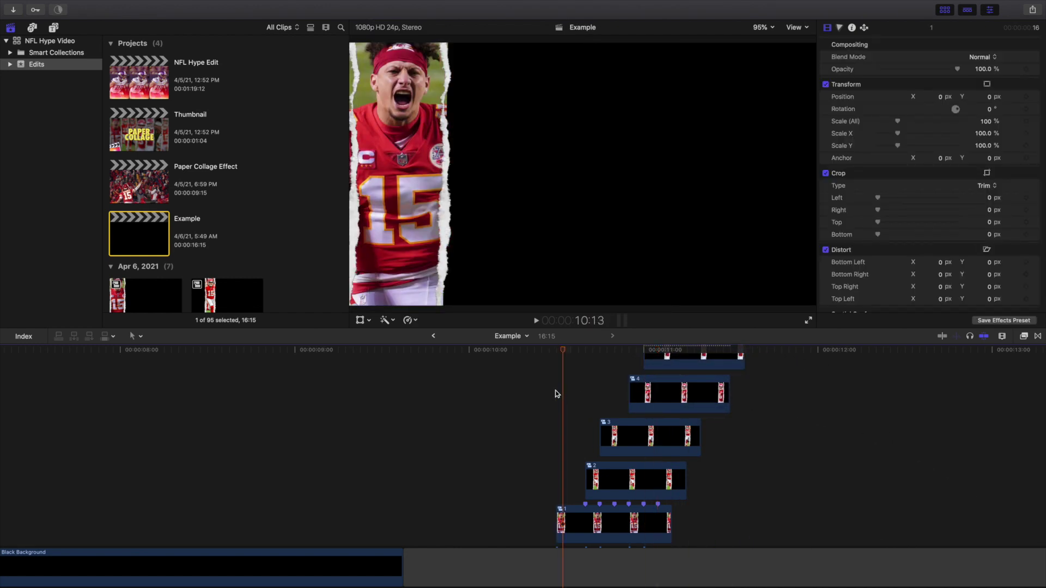
{"action": "key", "text": "Right"}
{"action": "key", "text": "Right"}
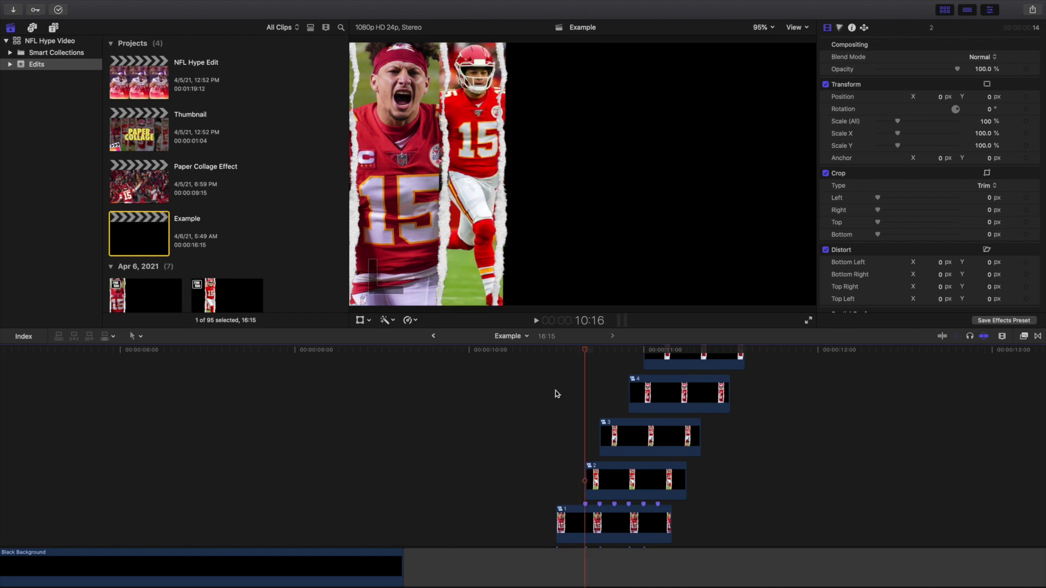
{"action": "key", "text": "Right"}
{"action": "key", "text": "Right"}
{"action": "key", "text": "Right"}
{"action": "key", "text": "Right"}
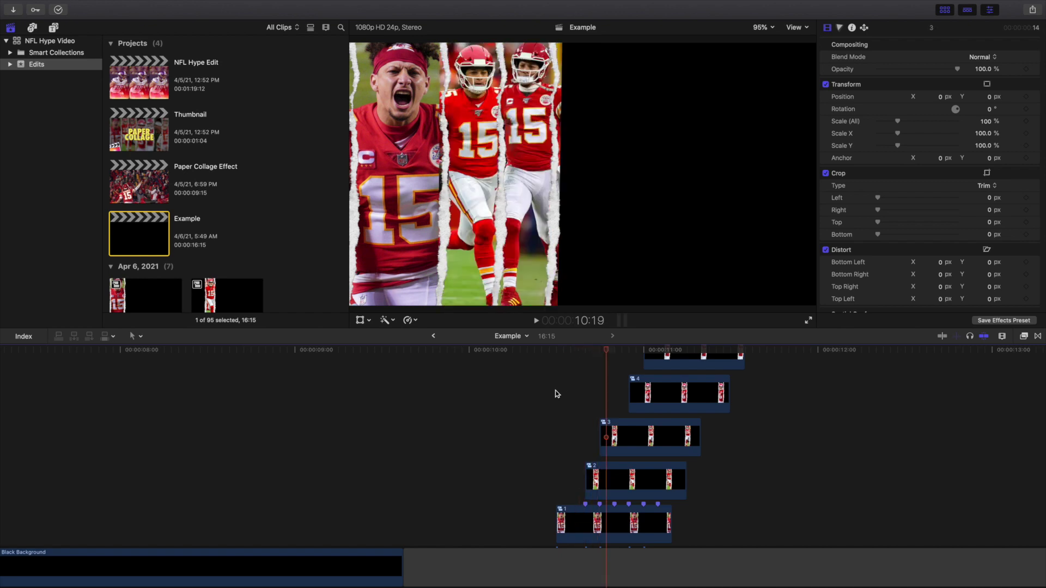
{"action": "left_click_drag", "start_coordinate": [642, 394], "coordinate": [627, 392]}
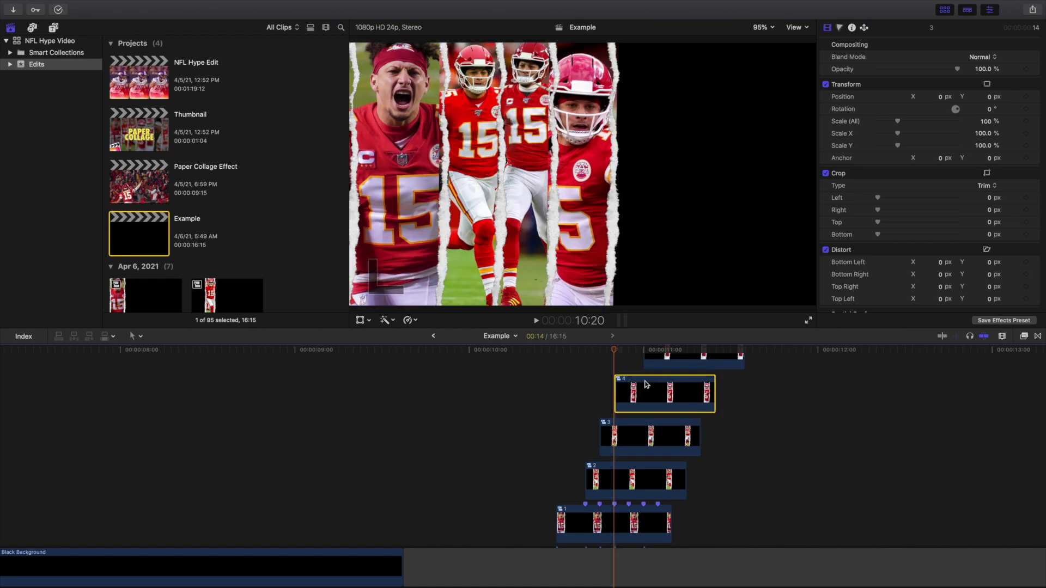
- Move clip 5 so that it starts at the fourth marker, 10:22
{"action": "left_click", "coordinate": [664, 351]}
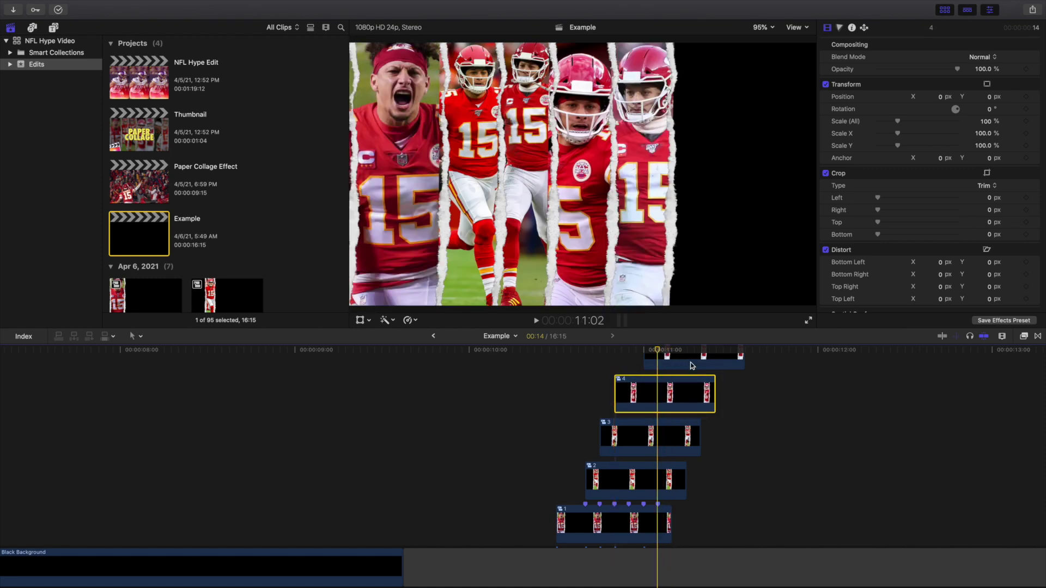
{"action": "scroll", "coordinate": [691, 365], "scroll_direction": "up", "scroll_amount": 2}
{"action": "left_click", "coordinate": [584, 381]}
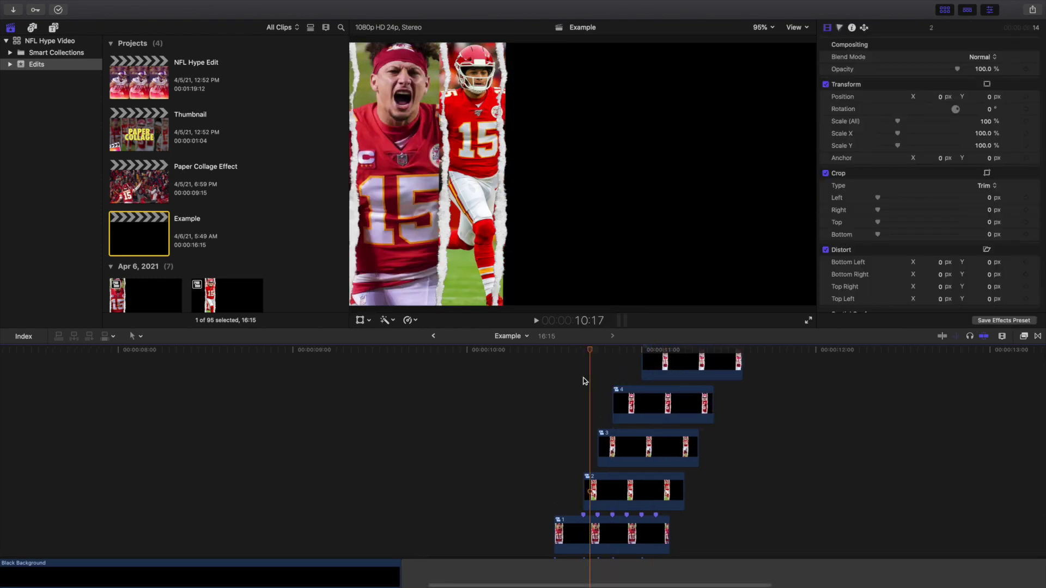
{"action": "key", "text": "Right"}
{"action": "key", "text": "Right"}
{"action": "key", "text": "Right"}
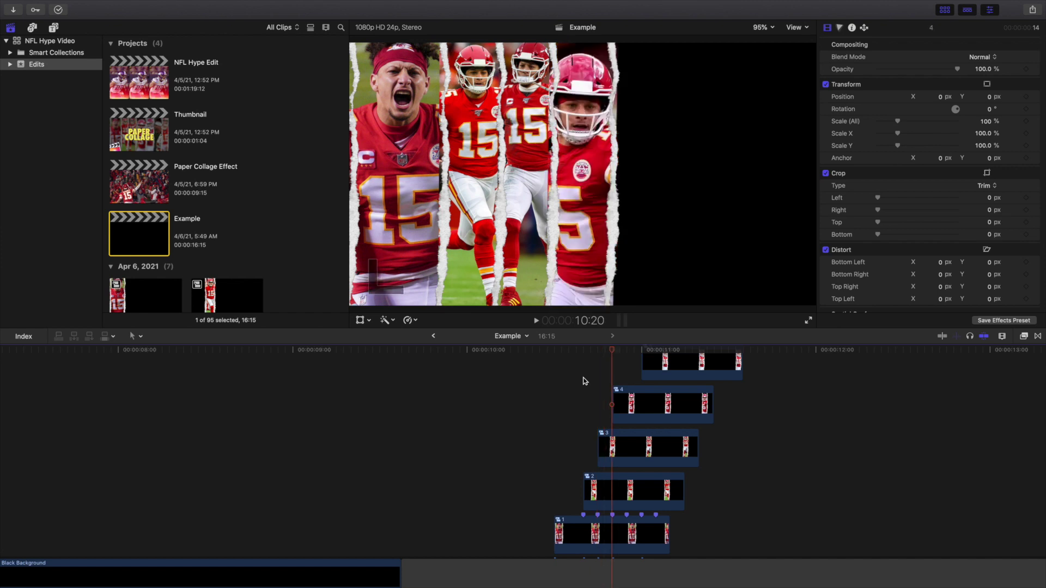
{"action": "key", "text": "Right"}
{"action": "key", "text": "Right"}
{"action": "left_click_drag", "start_coordinate": [650, 371], "coordinate": [693, 413]}
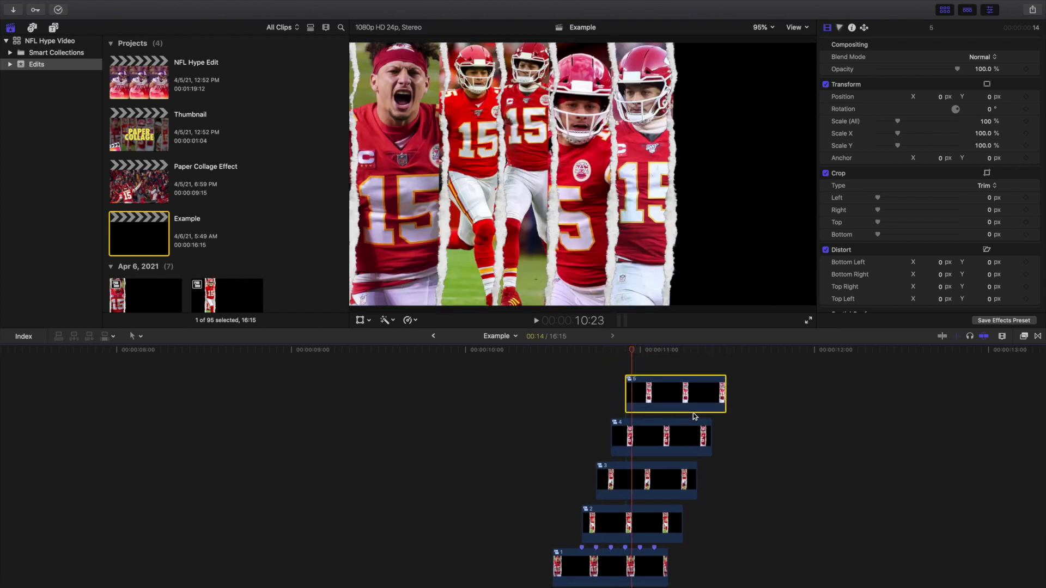
- Stack clip 6 above clip 5, starting at the fifth marker at 11:00
{"action": "key", "text": "Right"}
{"action": "key", "text": "Right"}
{"action": "scroll", "coordinate": [754, 419], "scroll_direction": "right", "scroll_amount": 2}
{"action": "scroll", "coordinate": [754, 419], "scroll_direction": "right", "scroll_amount": 3}
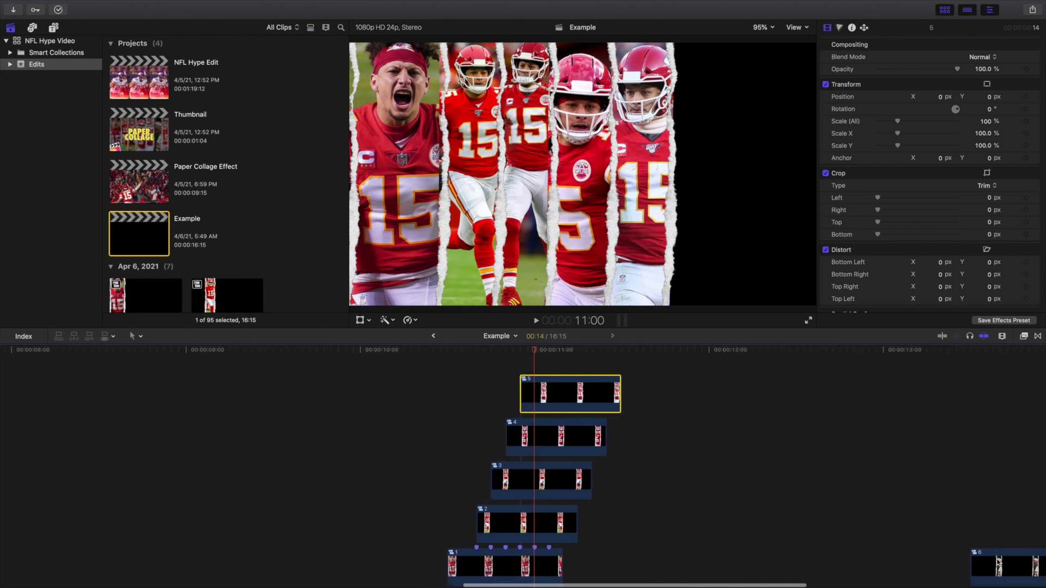
{"action": "left_click_drag", "start_coordinate": [1002, 558], "coordinate": [565, 347]}
{"action": "scroll", "coordinate": [694, 428], "scroll_direction": "down", "scroll_amount": 2}
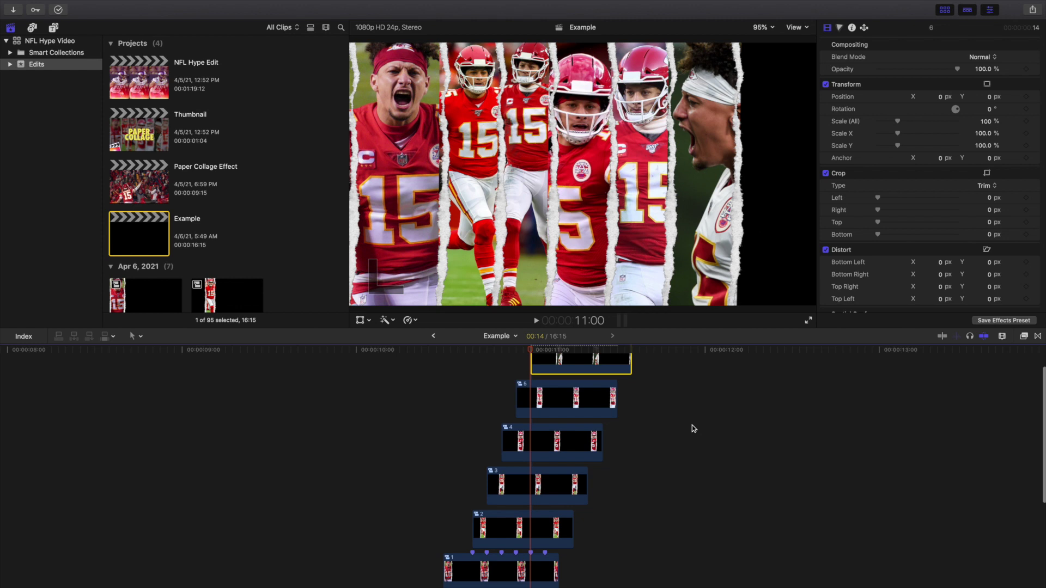
- Stack clip 7 above clip 6, starting at the last marker at 11:02
{"action": "key", "text": "Right"}
{"action": "key", "text": "Right"}
{"action": "scroll", "coordinate": [741, 439], "scroll_direction": "right", "scroll_amount": 5}
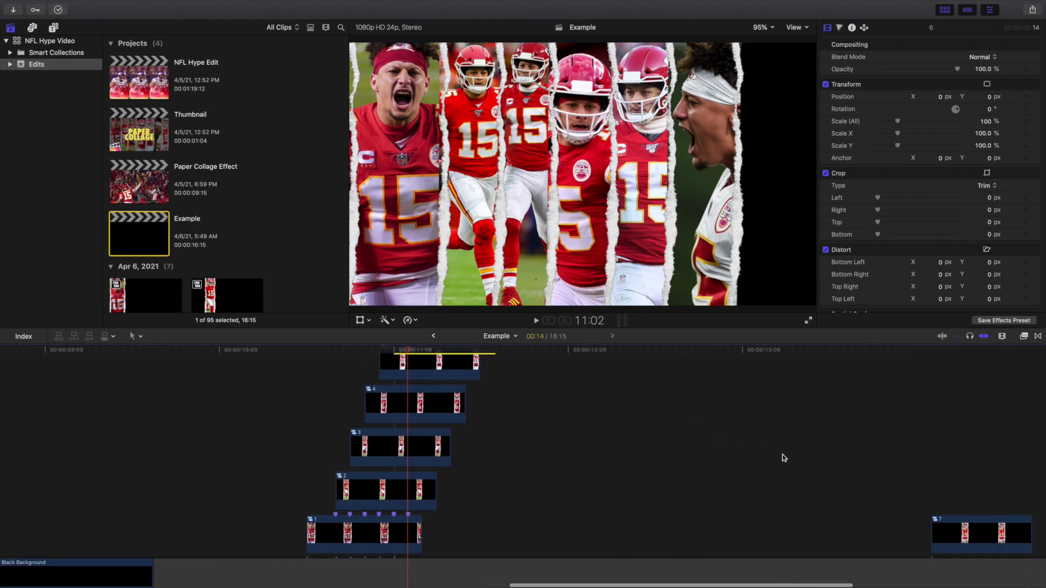
{"action": "left_click_drag", "start_coordinate": [947, 526], "coordinate": [434, 361]}
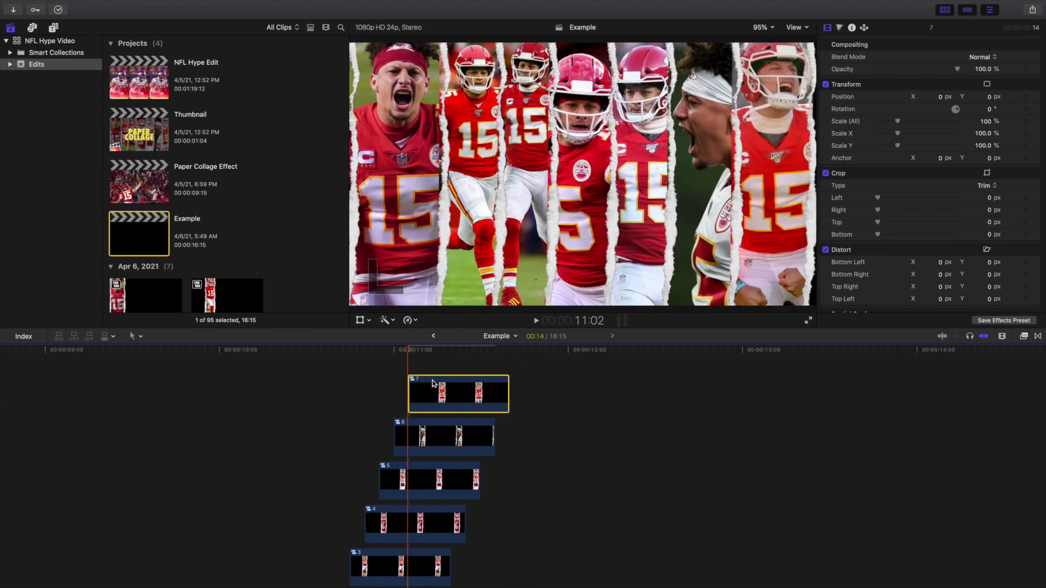
- Play the staggered clips from the start of clip 1 at 10:12
{"action": "scroll", "coordinate": [431, 383], "scroll_direction": "down", "scroll_amount": 3}
{"action": "scroll", "coordinate": [362, 374], "scroll_direction": "down", "scroll_amount": 3}
{"action": "scroll", "coordinate": [362, 374], "scroll_direction": "left", "scroll_amount": 2}
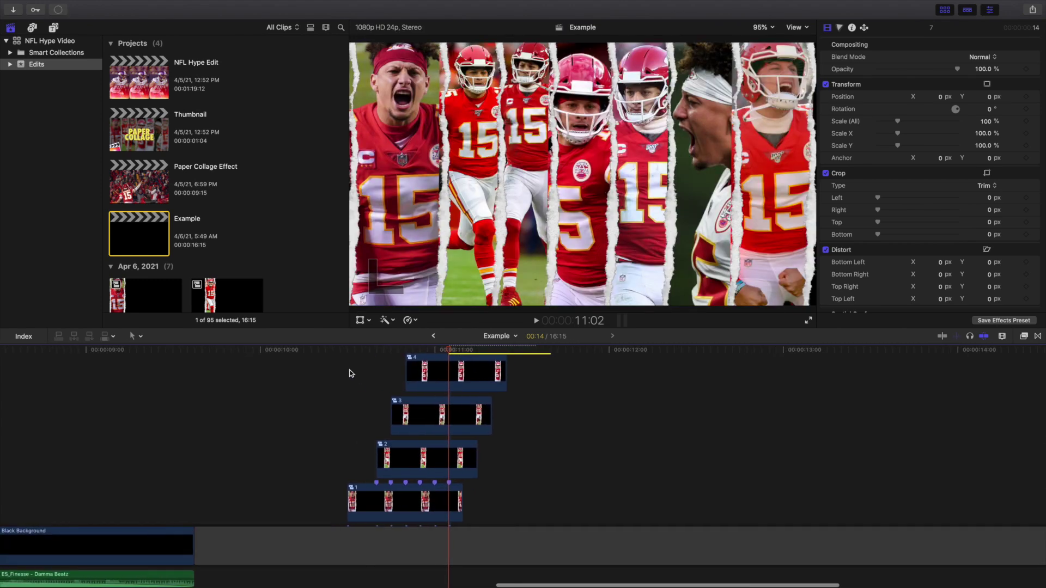
{"action": "left_click", "coordinate": [349, 373]}
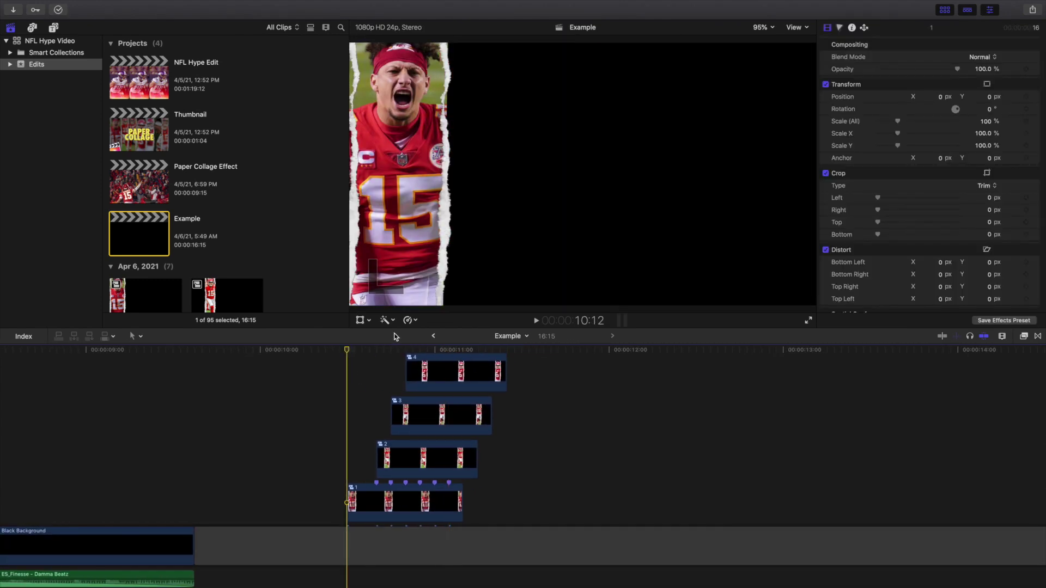
{"action": "key", "text": "space"}
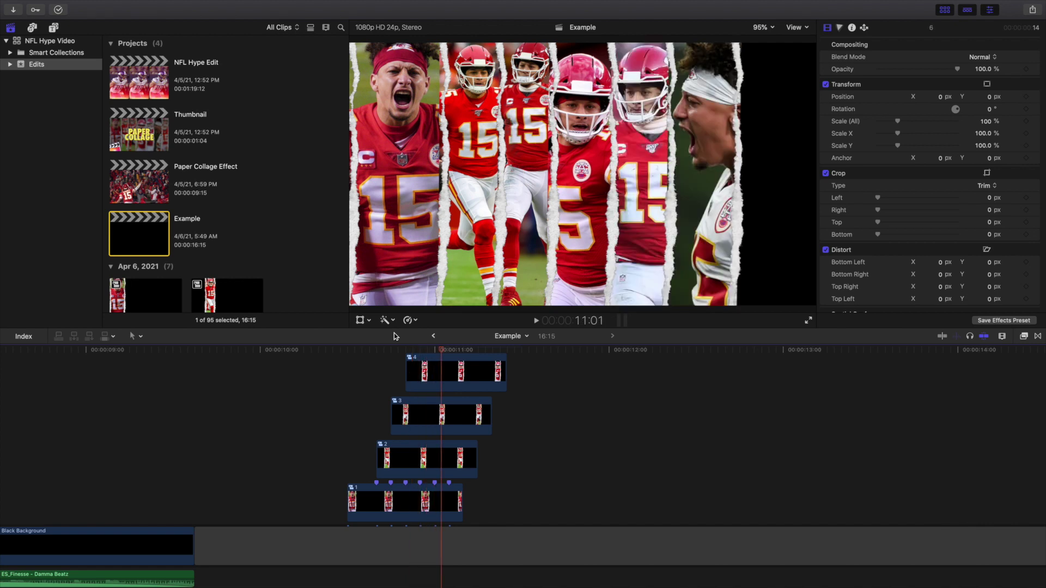
- Replay the collage animation several times from 9:16, in the gap before clip 1, to judge its timing
{"action": "left_click", "coordinate": [207, 429]}
{"action": "key", "text": "space"}
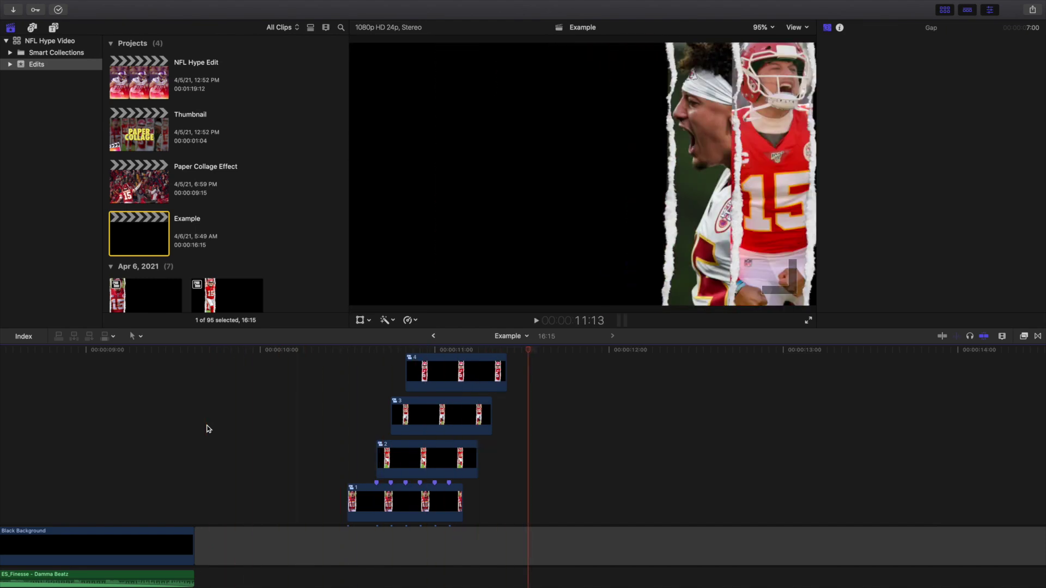
{"action": "left_click", "coordinate": [207, 429]}
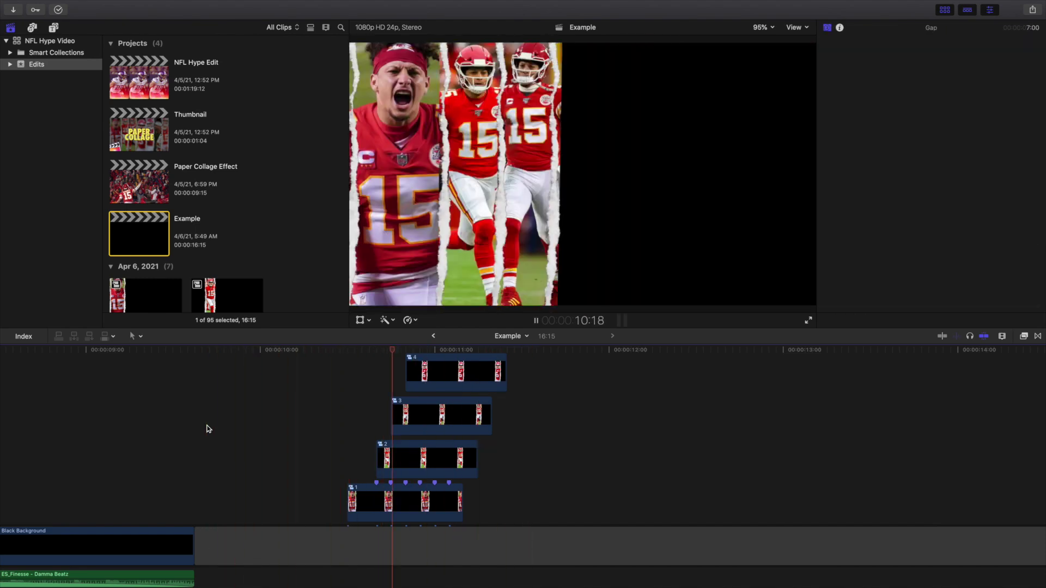
{"action": "key", "text": "space"}
{"action": "left_click", "coordinate": [207, 429]}
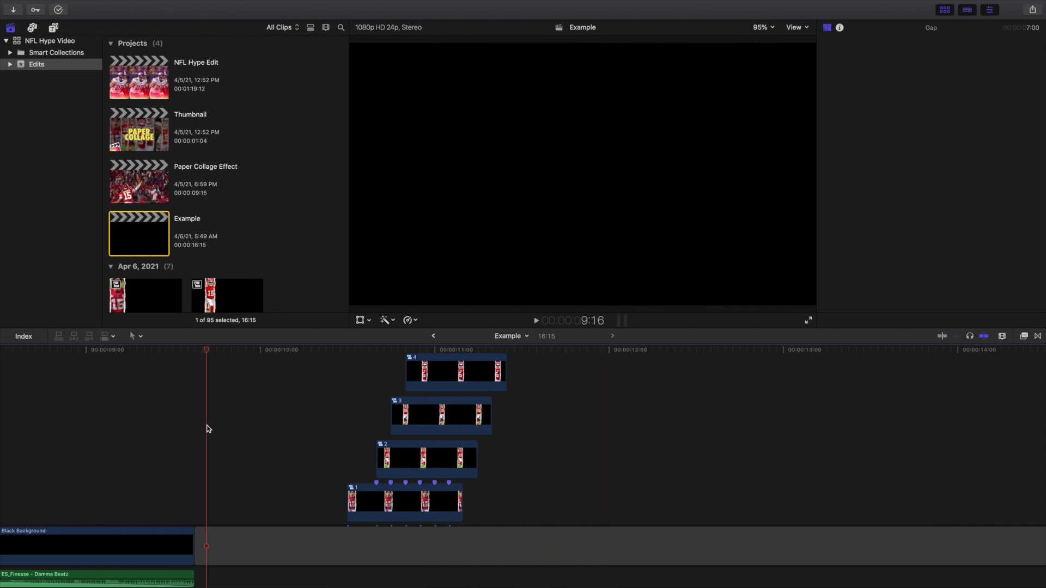
{"action": "key", "text": "space"}
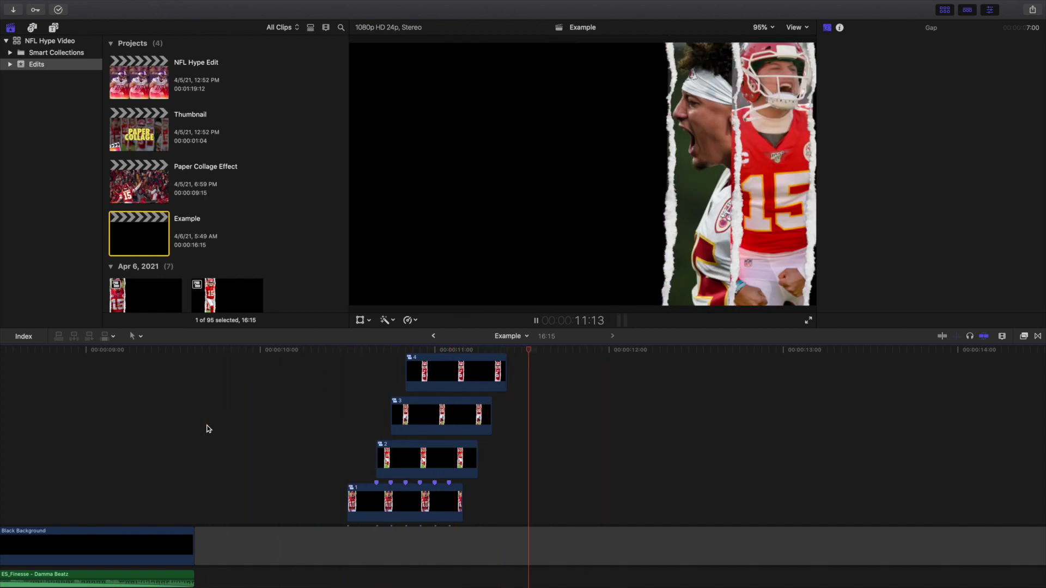
{"action": "key", "text": "space"}
{"action": "left_click", "coordinate": [207, 428]}
{"action": "key", "text": "space"}
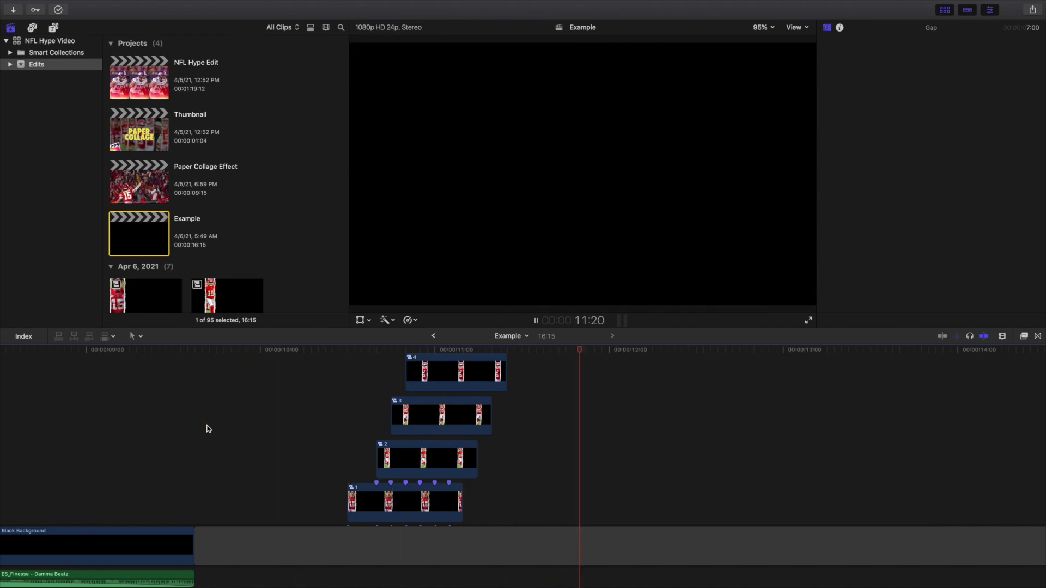
{"action": "left_click", "coordinate": [207, 429]}
{"action": "key", "text": "space"}
{"action": "left_click", "coordinate": [207, 429]}
{"action": "key", "text": "space"}
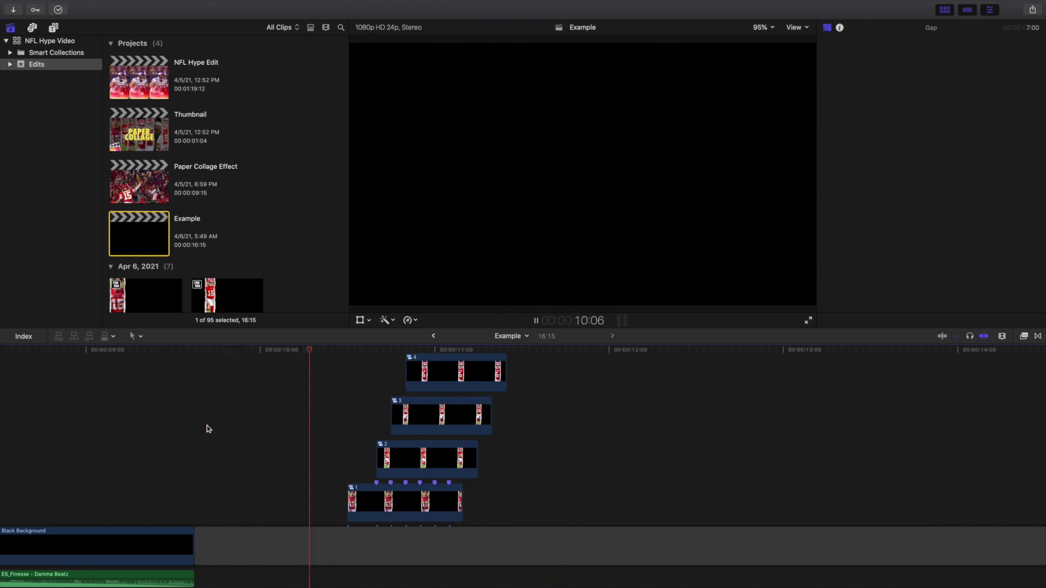
{"action": "left_click", "coordinate": [207, 429]}
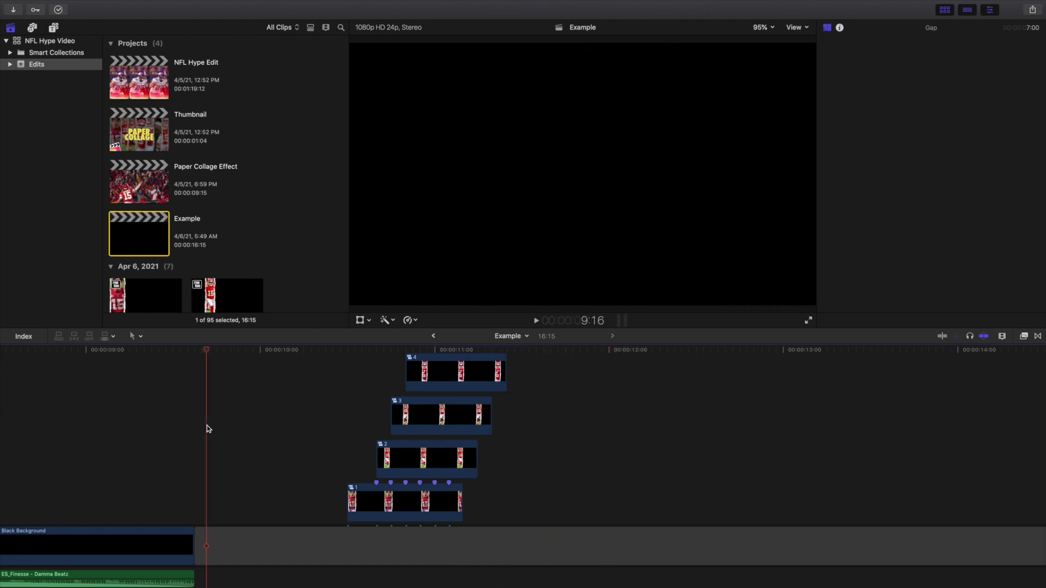
{"action": "key", "text": "space"}
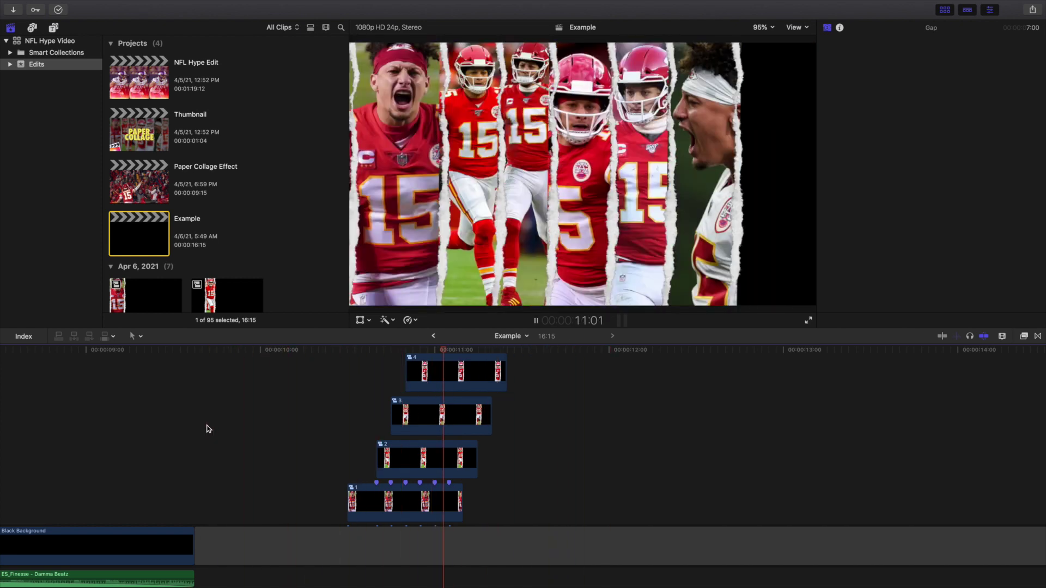
- Step frame by frame from 10:12 to past the end of clip 7, examining when each strip appears and disappears
{"action": "left_click", "coordinate": [345, 397]}
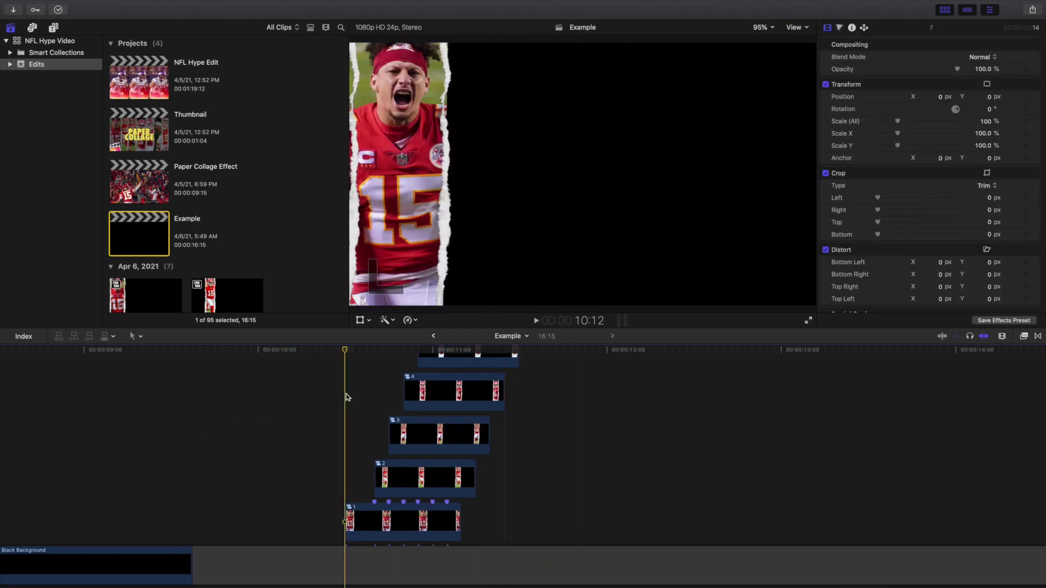
{"action": "key", "text": "Left"}
{"action": "key", "text": "Right"}
{"action": "key", "text": "Right"}
{"action": "key", "text": "Right"}
{"action": "key", "text": "Right"}
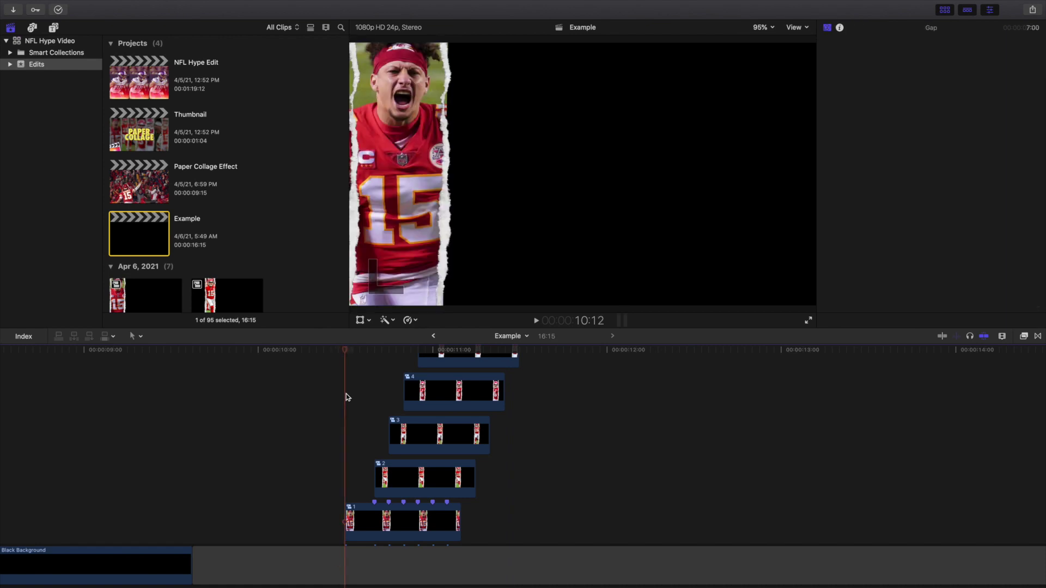
{"action": "key", "text": "Right"}
{"action": "key", "text": "Right"}
{"action": "key", "text": "Right"}
{"action": "key", "text": "Right"}
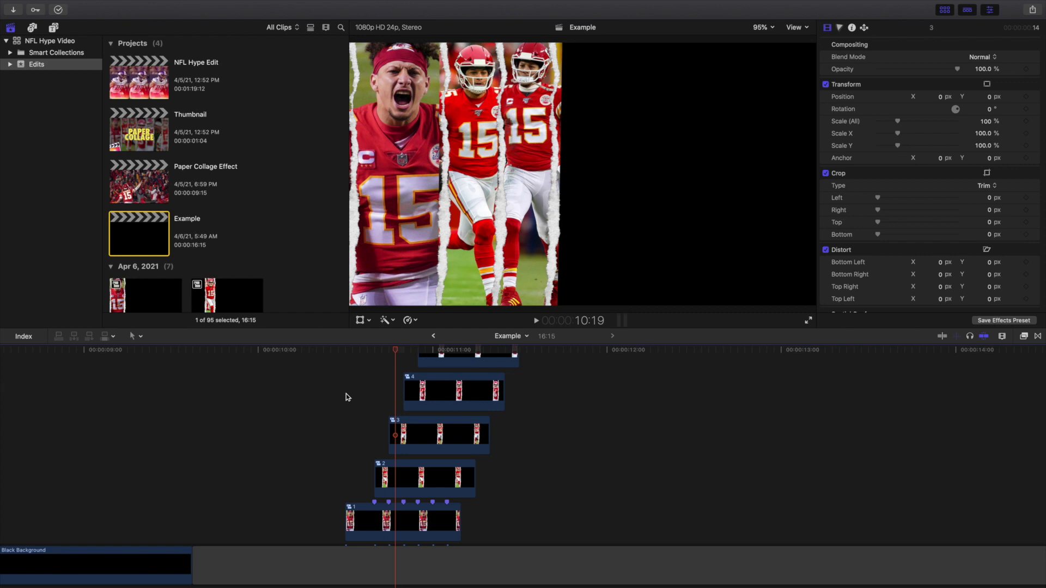
{"action": "key", "text": "Right"}
{"action": "key", "text": "Right"}
{"action": "key", "text": "Right"}
{"action": "key", "text": "Right"}
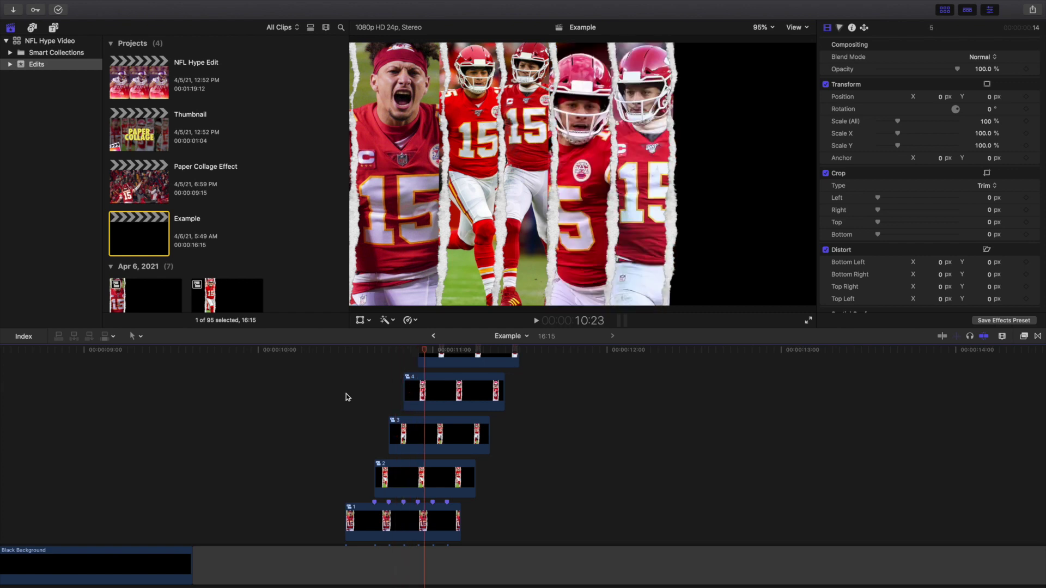
{"action": "key", "text": "Right"}
{"action": "key", "text": "Right"}
{"action": "key", "text": "Right"}
{"action": "key", "text": "Right"}
{"action": "key", "text": "Right"}
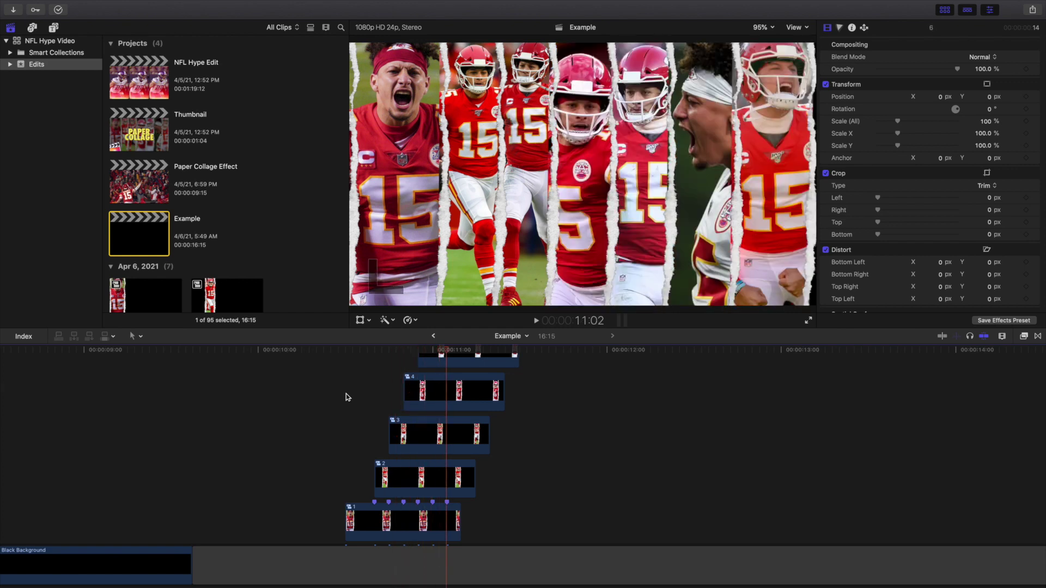
{"action": "key", "text": "Right"}
{"action": "key", "text": "Right"}
{"action": "key", "text": "Right"}
{"action": "key", "text": "Right"}
{"action": "key", "text": "Right"}
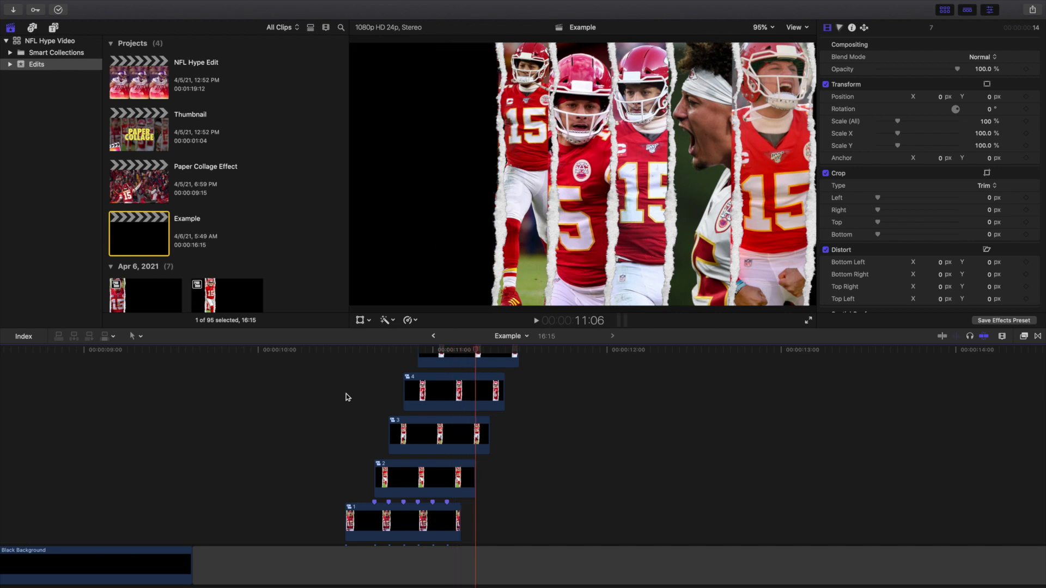
{"action": "key", "text": "Right"}
{"action": "key", "text": "Right"}
{"action": "key", "text": "Right"}
{"action": "key", "text": "Right"}
{"action": "key", "text": "Right"}
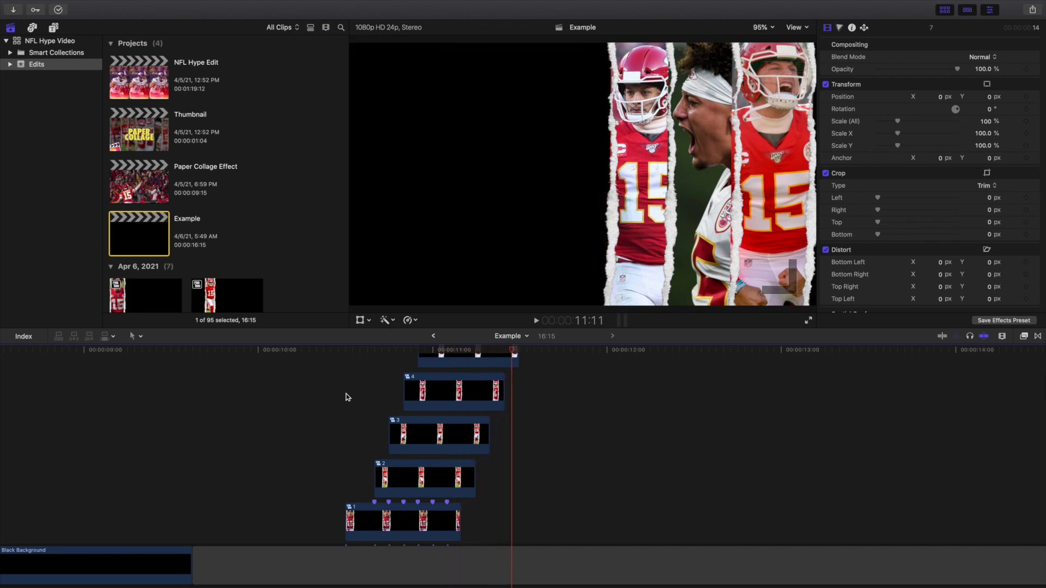
{"action": "key", "text": "Right"}
{"action": "key", "text": "Right"}
{"action": "key", "text": "Right"}
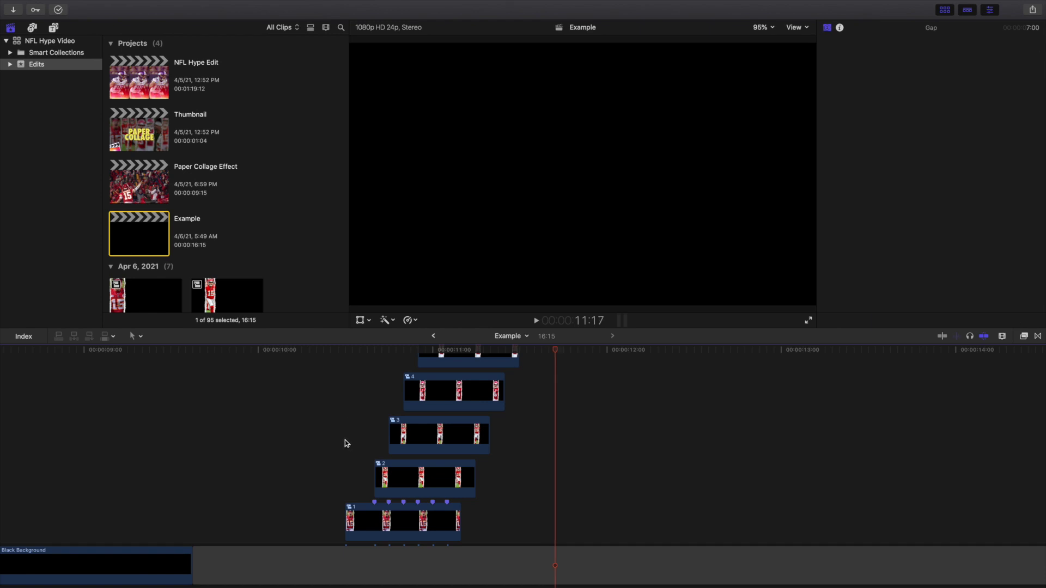
- Open the Paper Collage Effect project for reference, and return to the Example project's stacked clips
{"action": "double_click", "coordinate": [146, 187]}
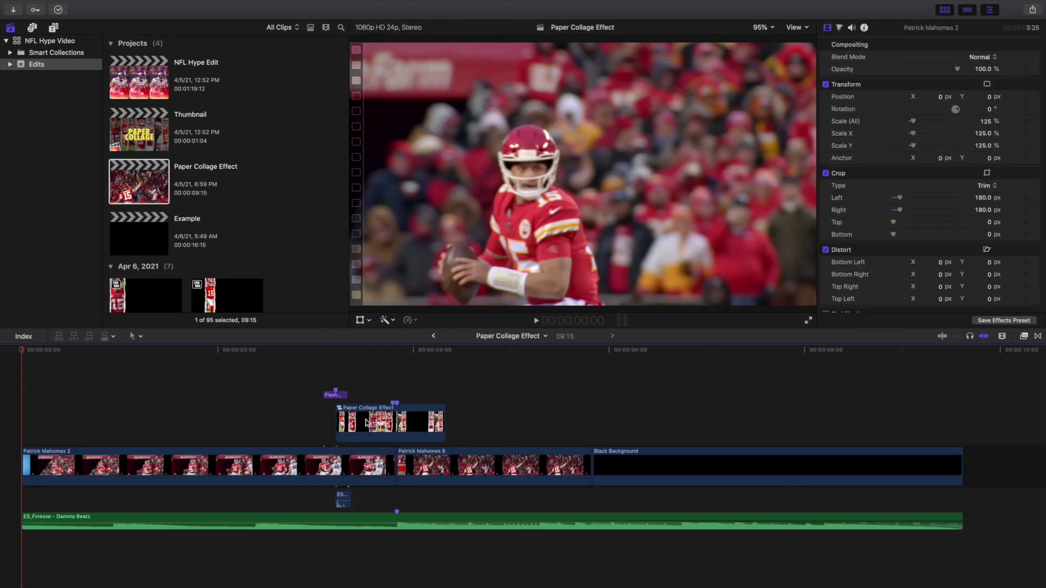
{"action": "double_click", "coordinate": [140, 234]}
{"action": "scroll", "coordinate": [349, 370], "scroll_direction": "up", "scroll_amount": 3}
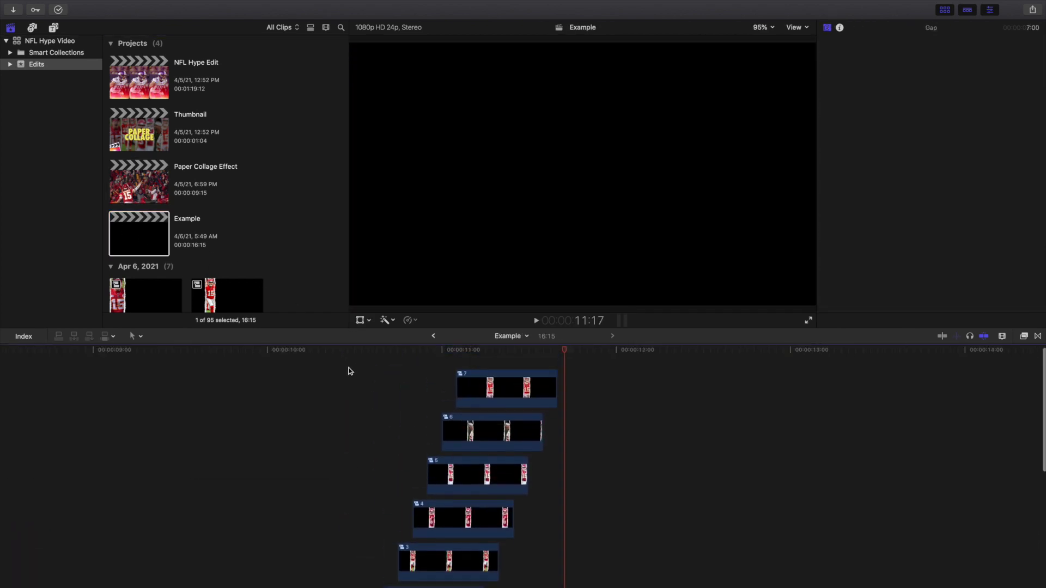
- Return to the Paper Collage Effect project and open its collage compound clip to examine how the Pic strips are staggered
{"action": "left_click_drag", "start_coordinate": [439, 356], "coordinate": [448, 585]}
{"action": "left_click", "coordinate": [343, 486]}
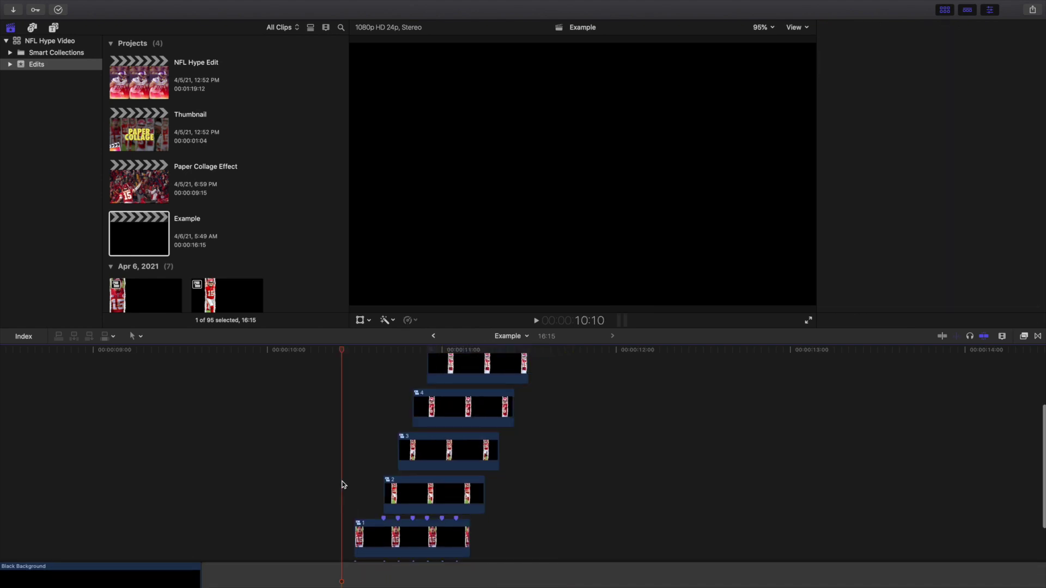
{"action": "key", "text": "super+bracketleft"}
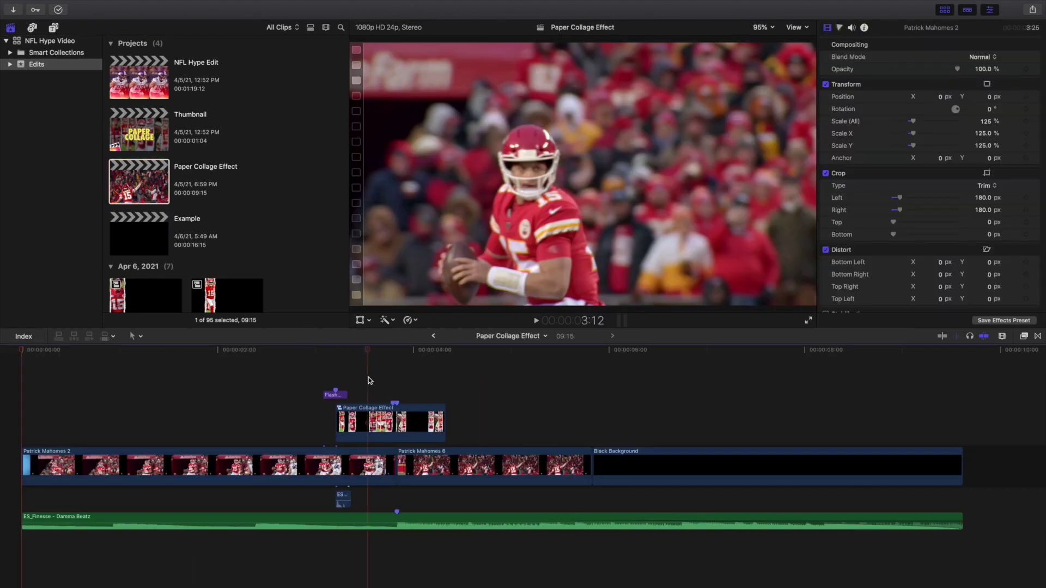
{"action": "double_click", "coordinate": [389, 417]}
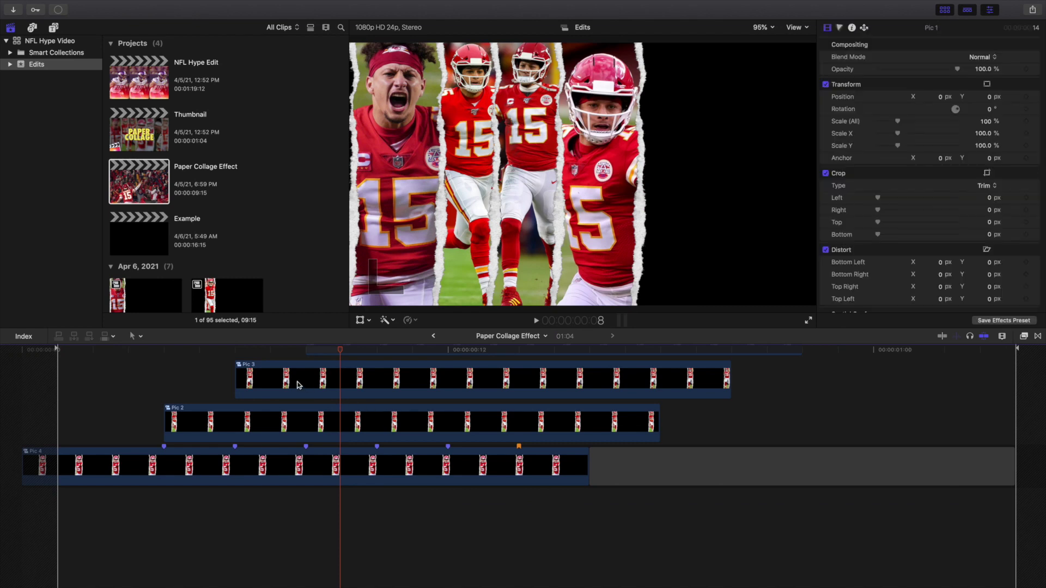
{"action": "scroll", "coordinate": [232, 402], "scroll_direction": "up", "scroll_amount": 3}
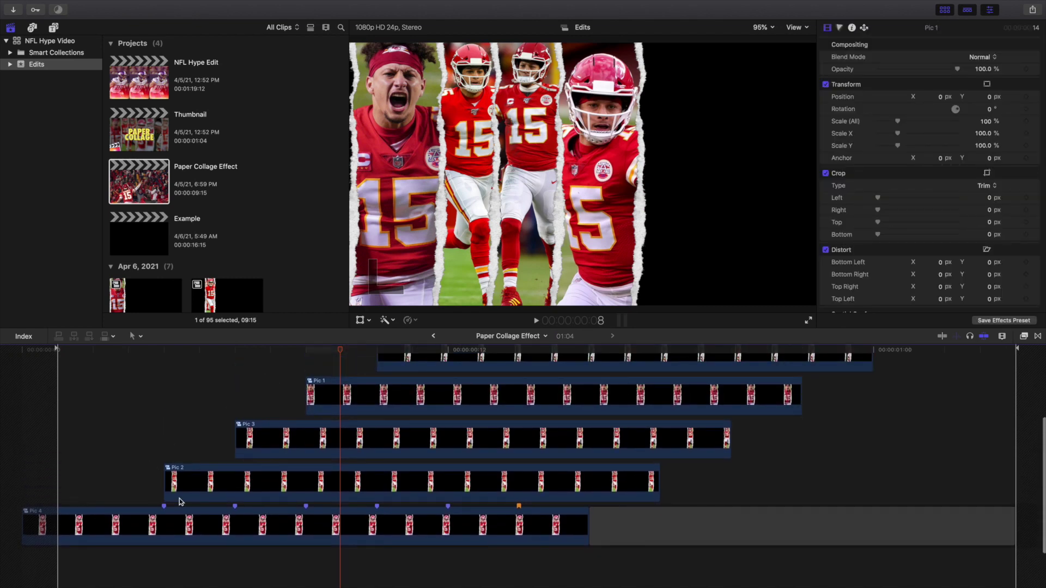
{"action": "scroll", "coordinate": [305, 435], "scroll_direction": "up", "scroll_amount": 5}
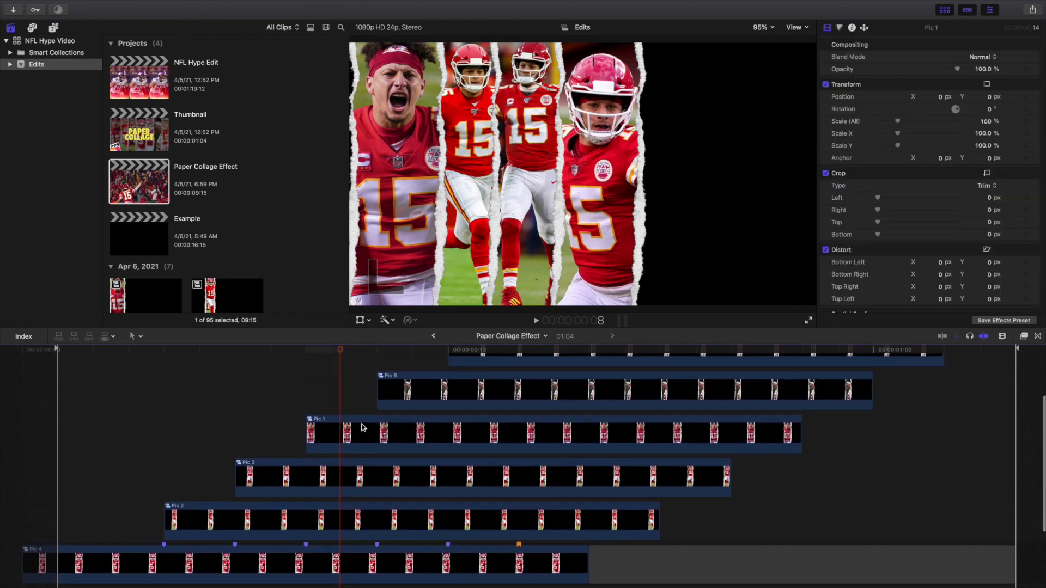
{"action": "scroll", "coordinate": [427, 403], "scroll_direction": "up", "scroll_amount": 2}
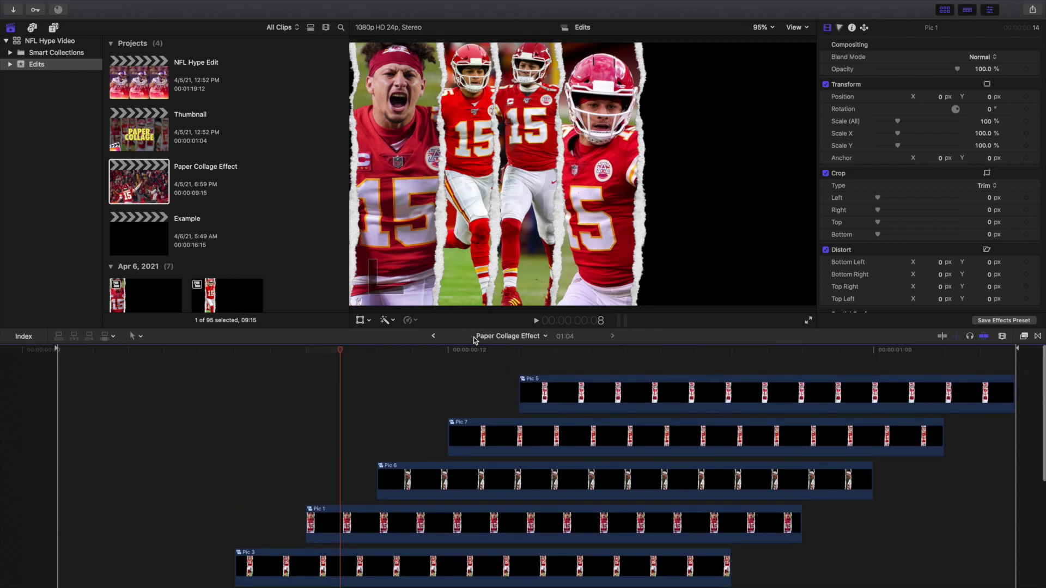
- Exit the collage compound clip, reopen it to review the stacked Pic clips once more, and return to the project timeline
{"action": "left_click", "coordinate": [432, 336]}
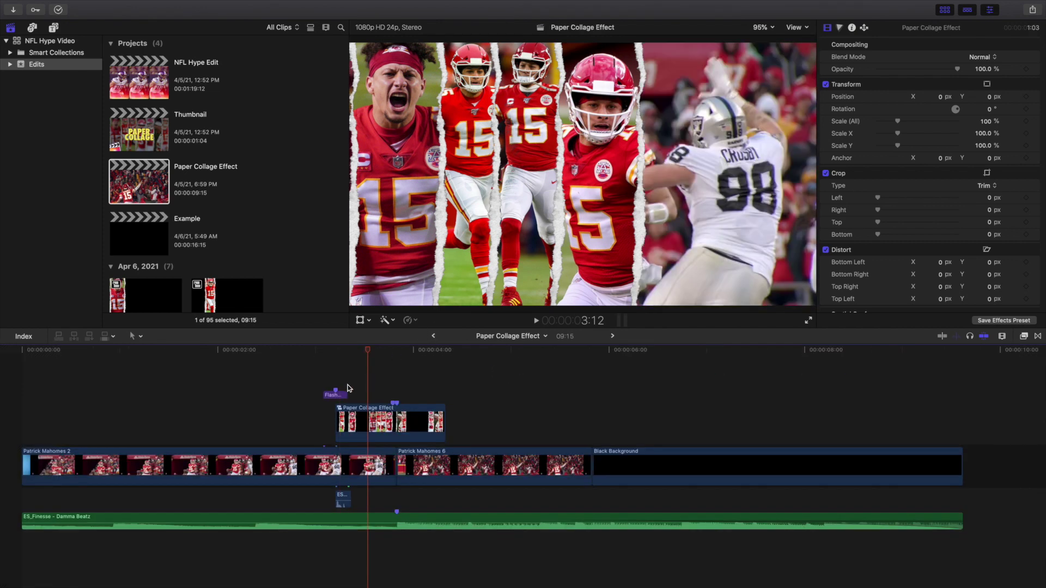
{"action": "double_click", "coordinate": [382, 424]}
{"action": "scroll", "coordinate": [387, 404], "scroll_direction": "up", "scroll_amount": 6}
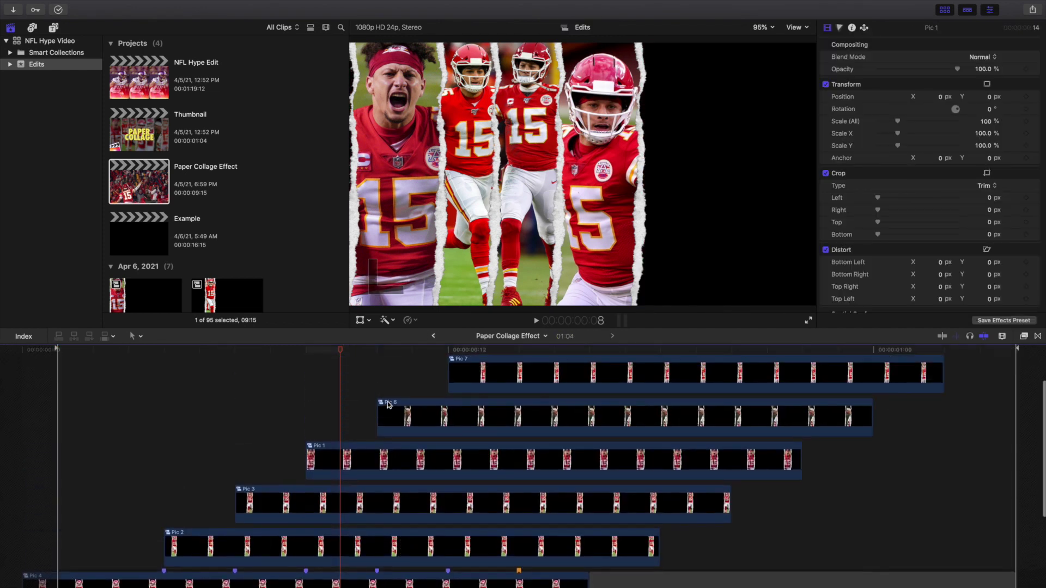
{"action": "left_click", "coordinate": [433, 336]}
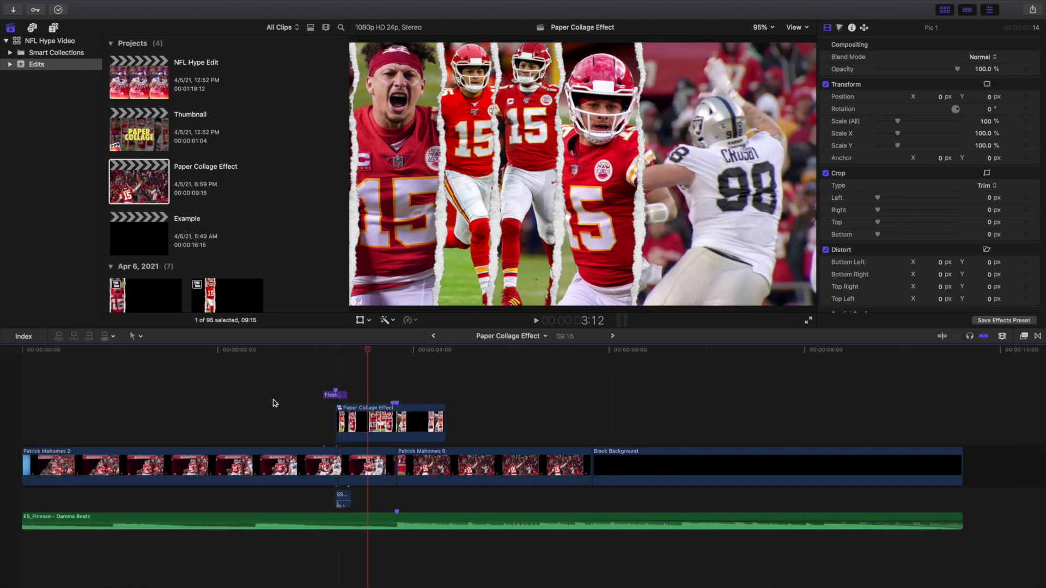
- Play the Paper Collage Effect project from its start, and step frame by frame from the Flash Effect marker to 3:12
{"action": "left_click", "coordinate": [30, 406]}
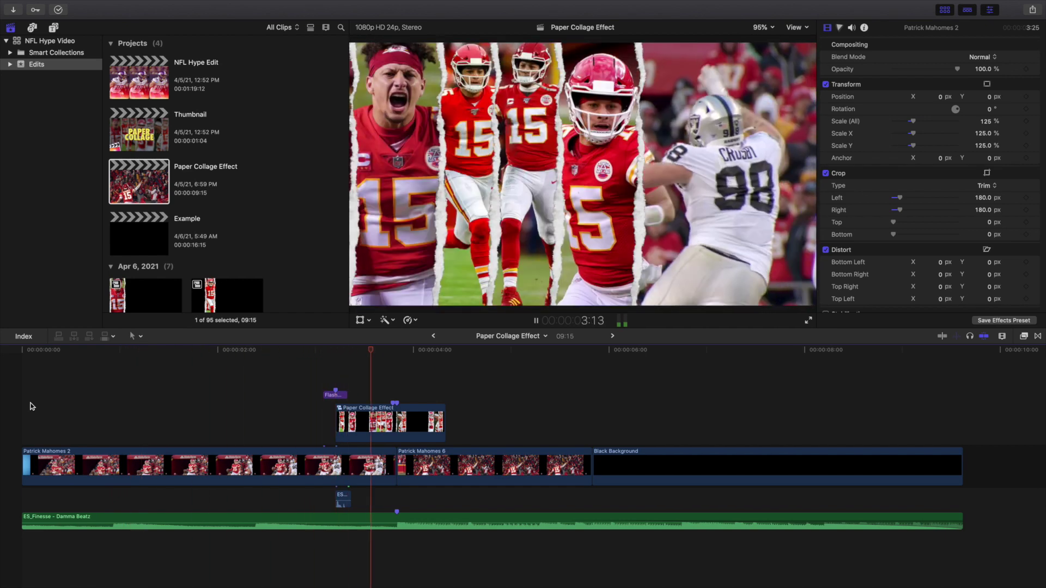
{"action": "key", "text": "space"}
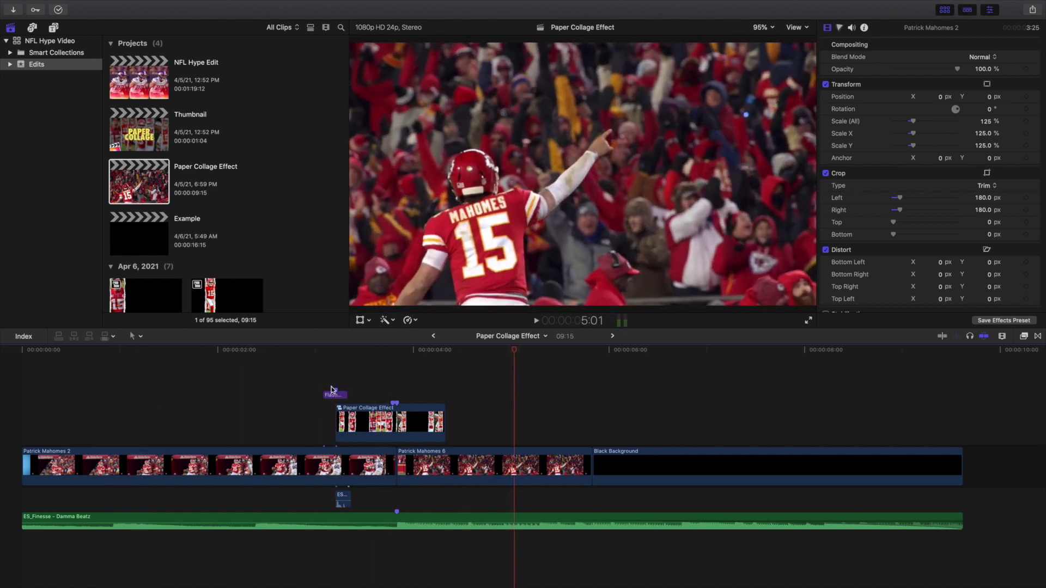
{"action": "left_click", "coordinate": [339, 375]}
{"action": "key", "text": "Right"}
{"action": "key", "text": "Right"}
{"action": "key", "text": "Right"}
{"action": "key", "text": "Right"}
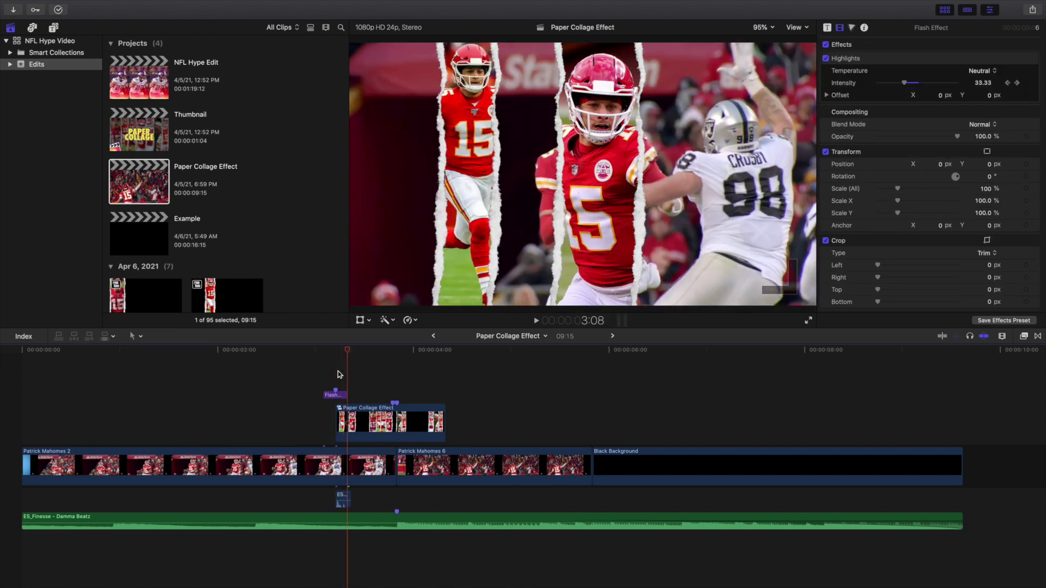
{"action": "key", "text": "Right"}
{"action": "key", "text": "Right"}
{"action": "key", "text": "Right"}
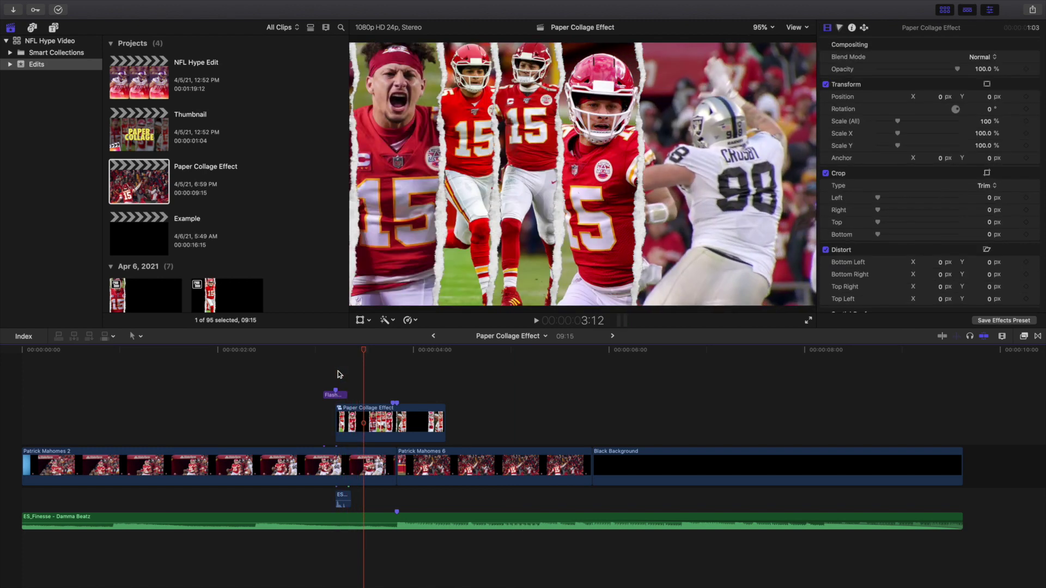
- Examine the Flash Effect's Highlights intensity keyframes frame by frame at its start, its marker at 3:05 and its end at 3:08
{"action": "left_click", "coordinate": [339, 375]}
{"action": "key", "text": "super+equal"}
{"action": "key", "text": "super+equal"}
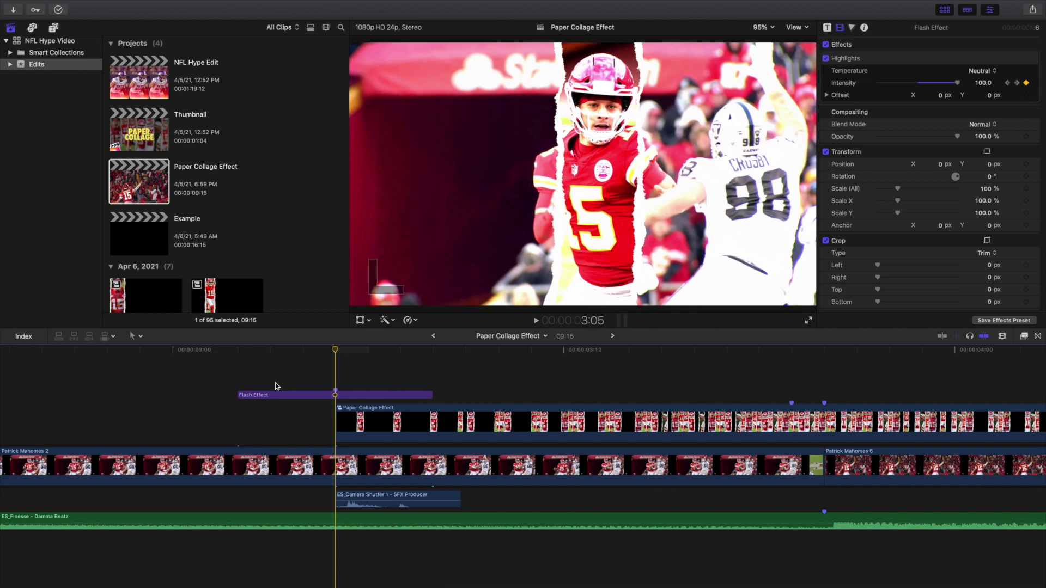
{"action": "left_click", "coordinate": [243, 385]}
{"action": "left_click", "coordinate": [261, 396]}
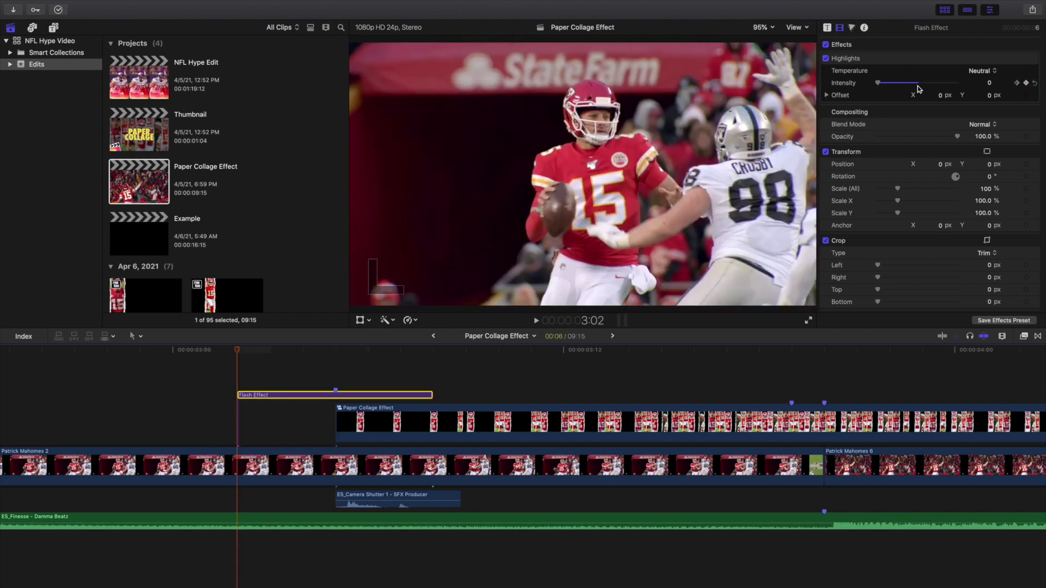
{"action": "key", "text": "Right"}
{"action": "key", "text": "Right"}
{"action": "key", "text": "Right"}
{"action": "key", "text": "Right"}
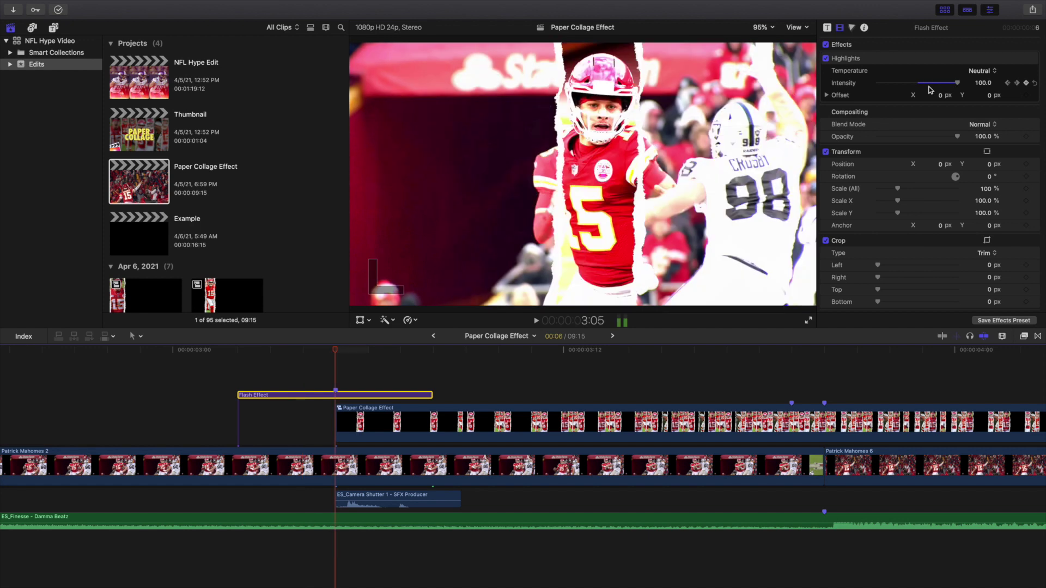
{"action": "key", "text": "Right"}
{"action": "key", "text": "Right"}
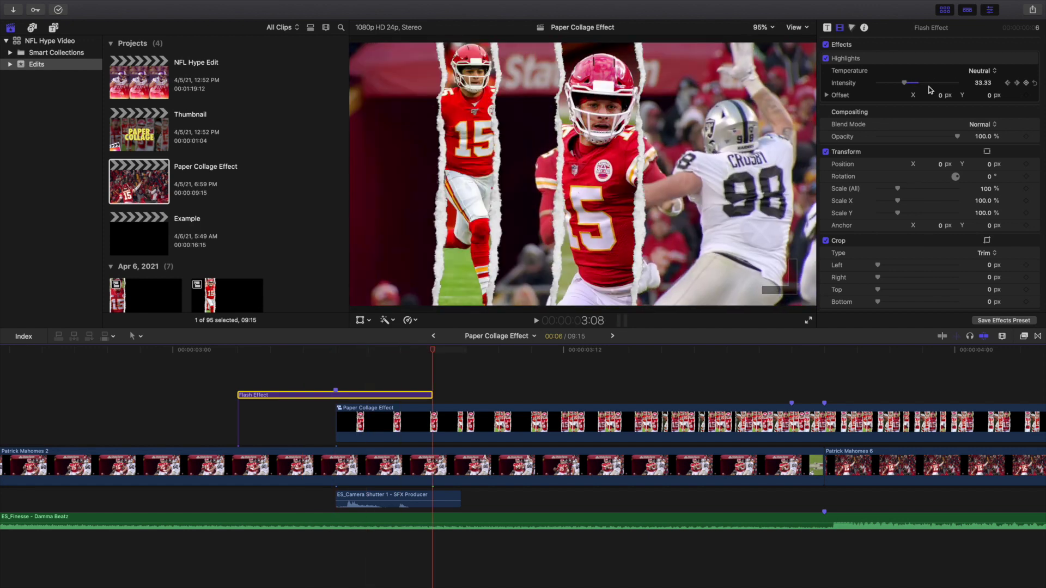
- Step from the Flash Effect's start to 3:10, examining how the flash leads into the paper strips, and fit the whole timeline in view
{"action": "left_click", "coordinate": [240, 357]}
{"action": "key", "text": "Right"}
{"action": "key", "text": "Right"}
{"action": "key", "text": "Right"}
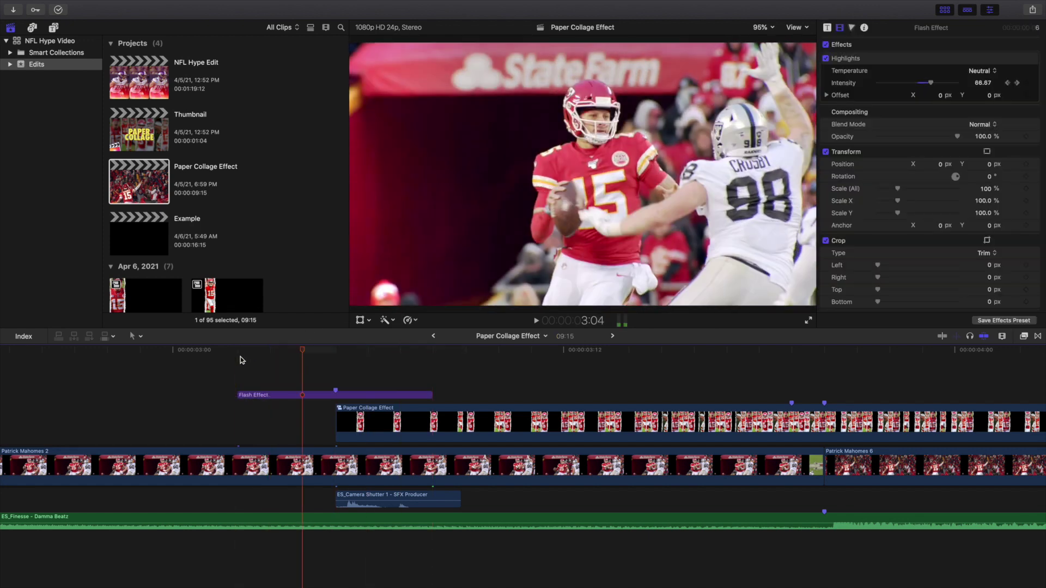
{"action": "key", "text": "Right"}
{"action": "key", "text": "Right"}
{"action": "key", "text": "Right"}
{"action": "key", "text": "Right"}
{"action": "key", "text": "Right"}
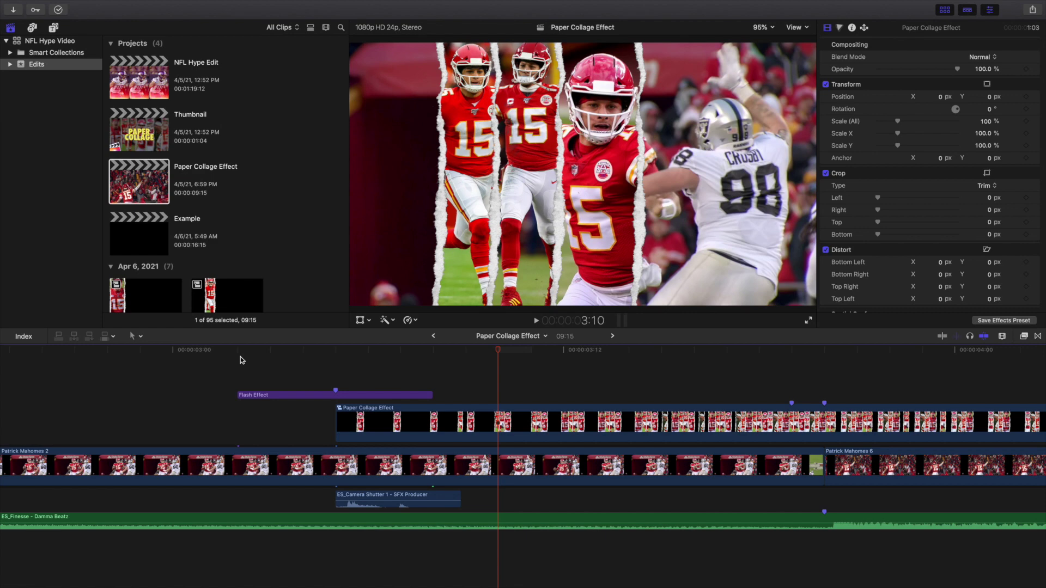
{"action": "key", "text": "shift+z"}
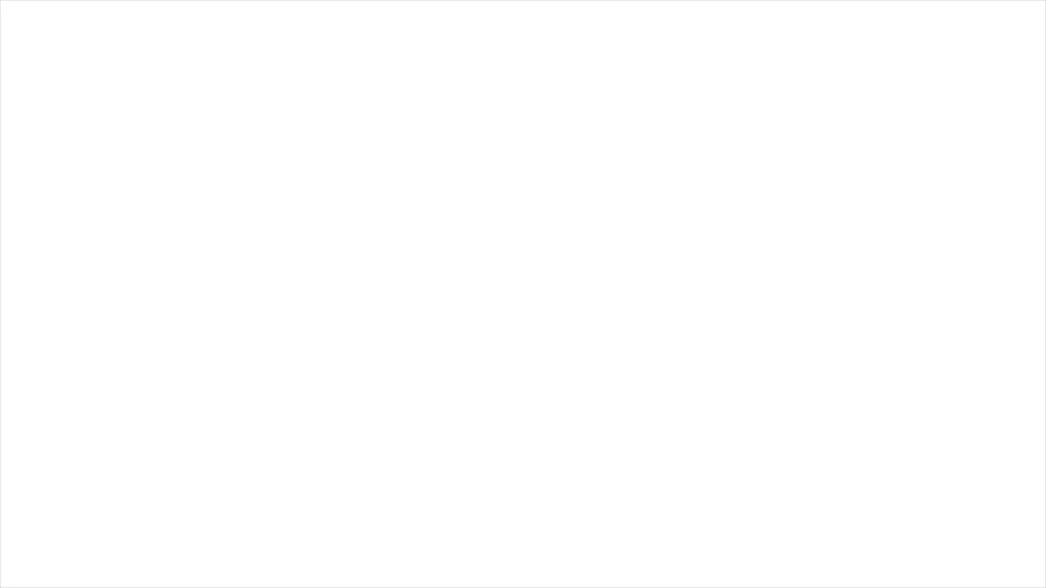